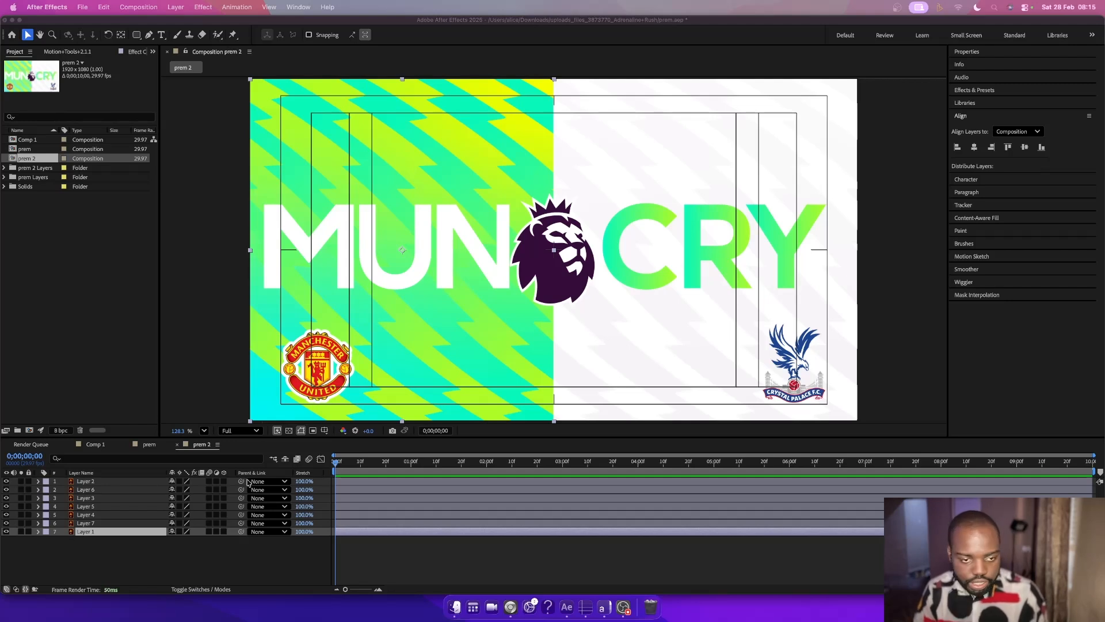
- Rename the two background layers at the bottom of the stack as white bg and green bg
{"action": "left_click", "coordinate": [6, 536]}
{"action": "left_click", "coordinate": [7, 533]}
{"action": "left_click", "coordinate": [6, 532]}
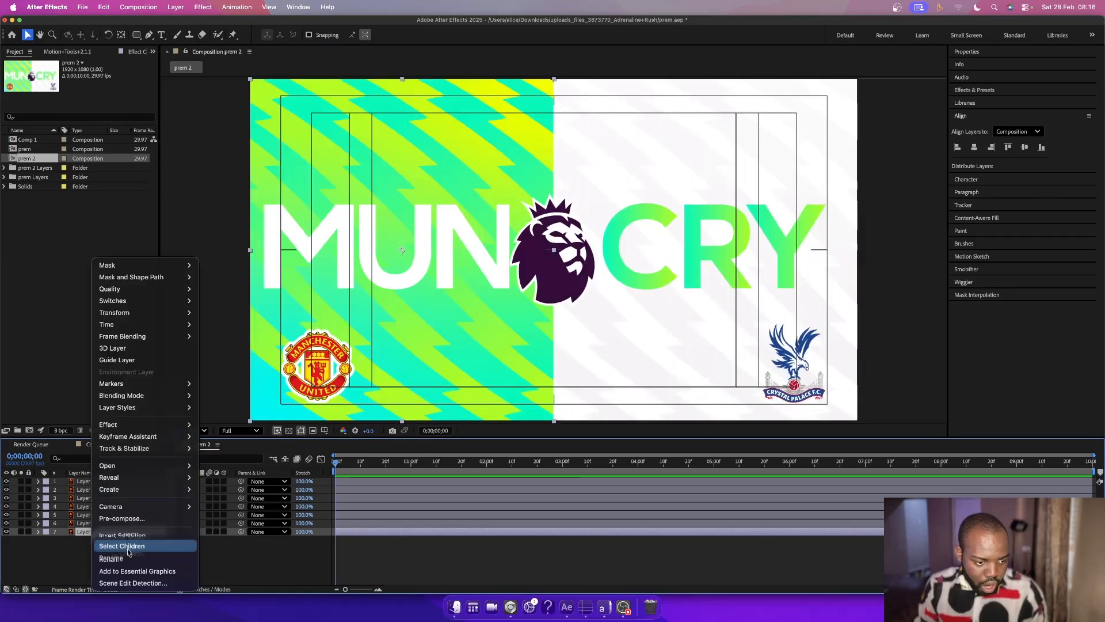
{"action": "key", "text": "Return"}
{"action": "type", "text": "white bg"}
{"action": "key", "text": "Return"}
- Rename the text layers as mun and cry, and the three logo layers as mun logo, cry logo and prem logo
{"action": "double_click", "coordinate": [85, 515]}
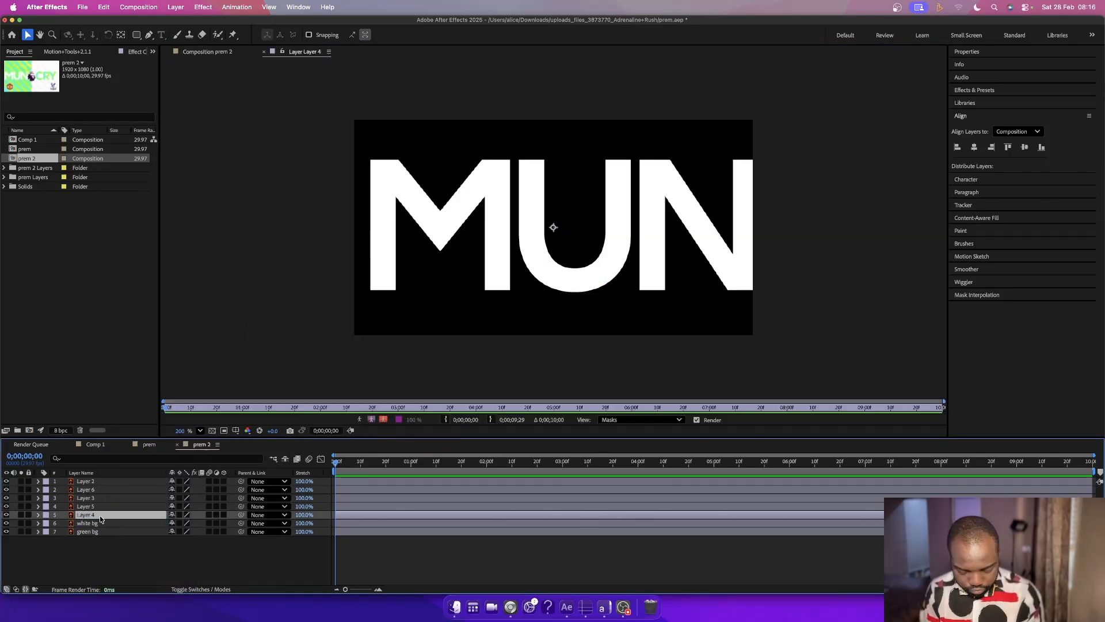
{"action": "key", "text": "Return"}
{"action": "type", "text": "mun"}
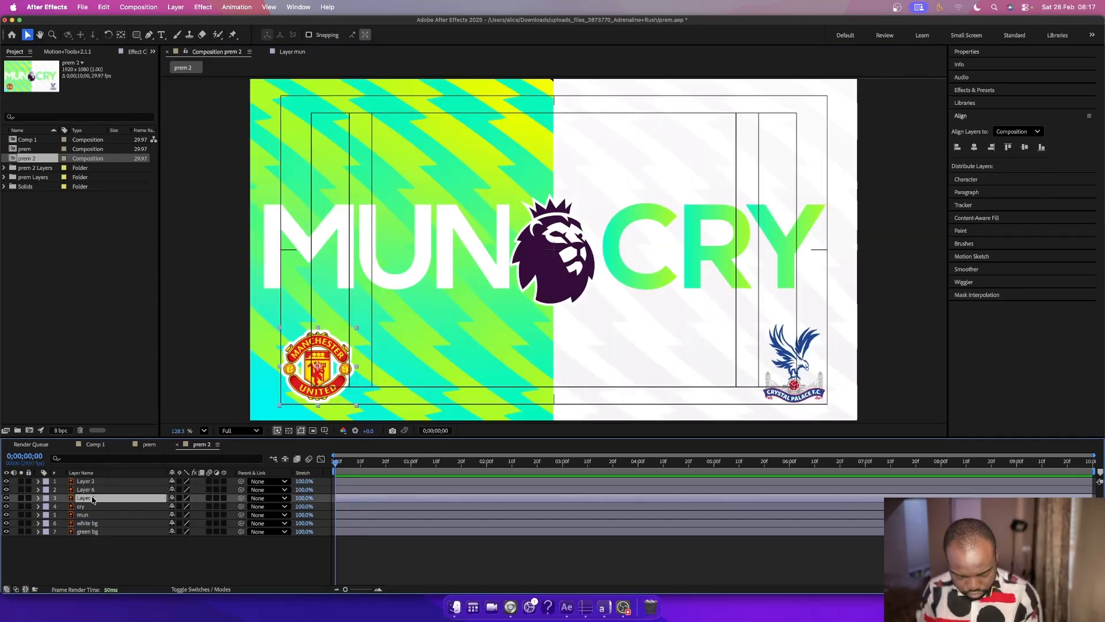
{"action": "key", "text": "Return"}
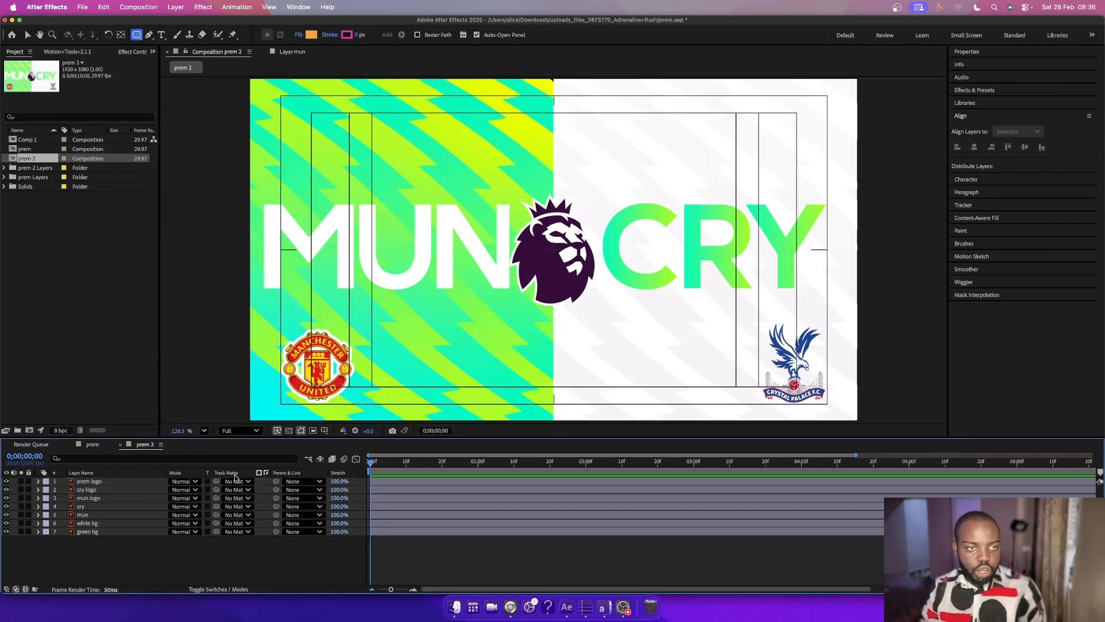
- Draw an orange rounded rectangle around the lion logo and center it horizontally and vertically in the composition
{"action": "left_click", "coordinate": [137, 35]}
{"action": "left_click", "coordinate": [170, 35]}
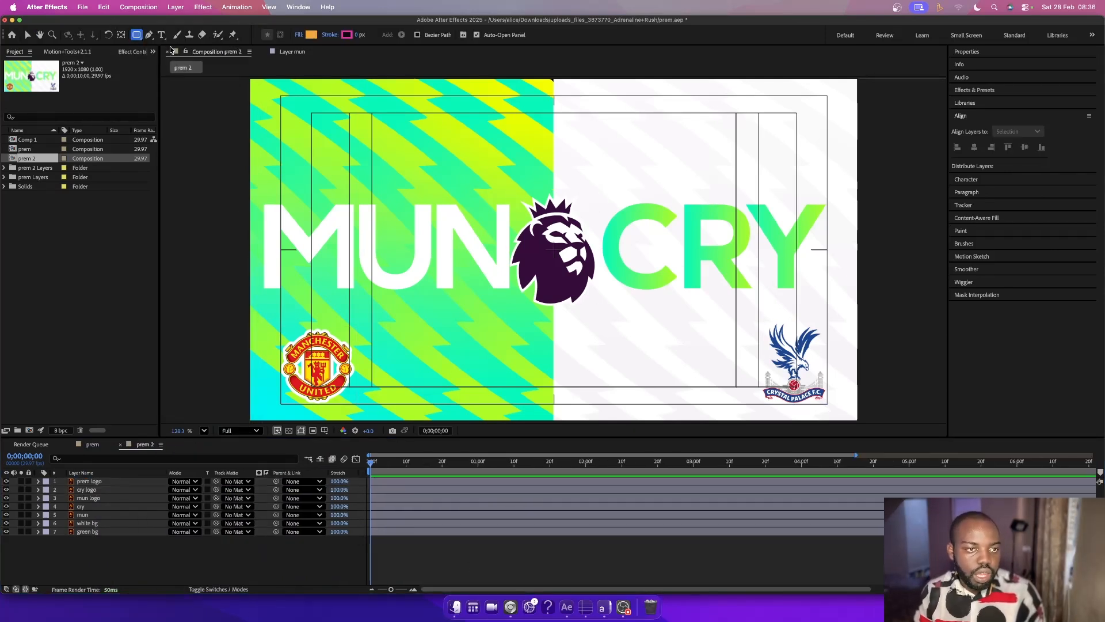
{"action": "left_click_drag", "start_coordinate": [488, 190], "coordinate": [614, 318]}
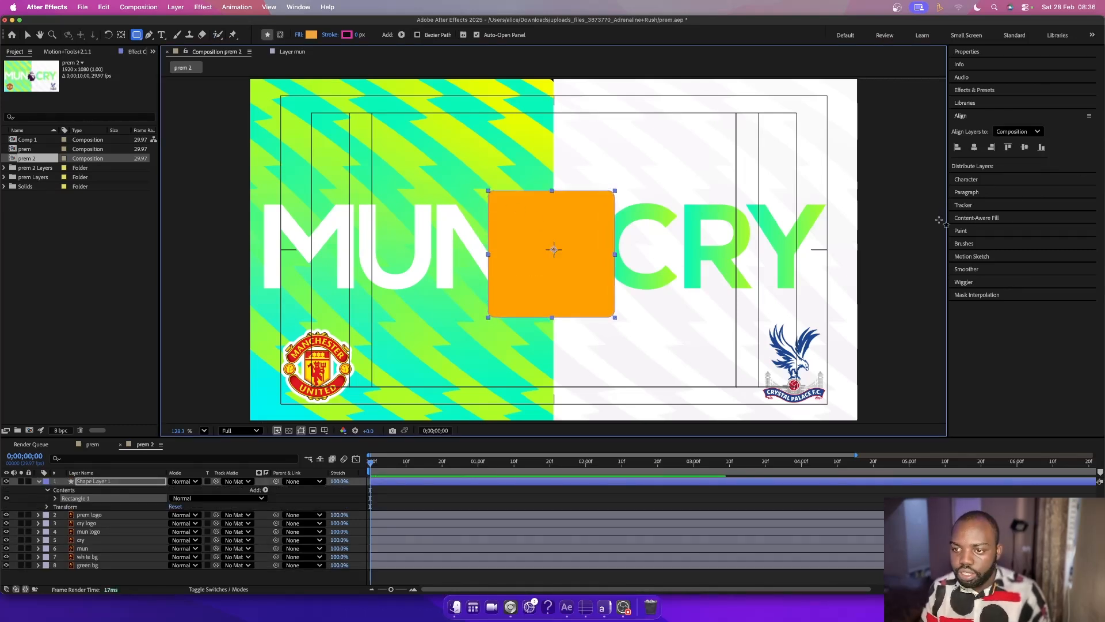
{"action": "left_click", "coordinate": [974, 148]}
{"action": "left_click", "coordinate": [1024, 147]}
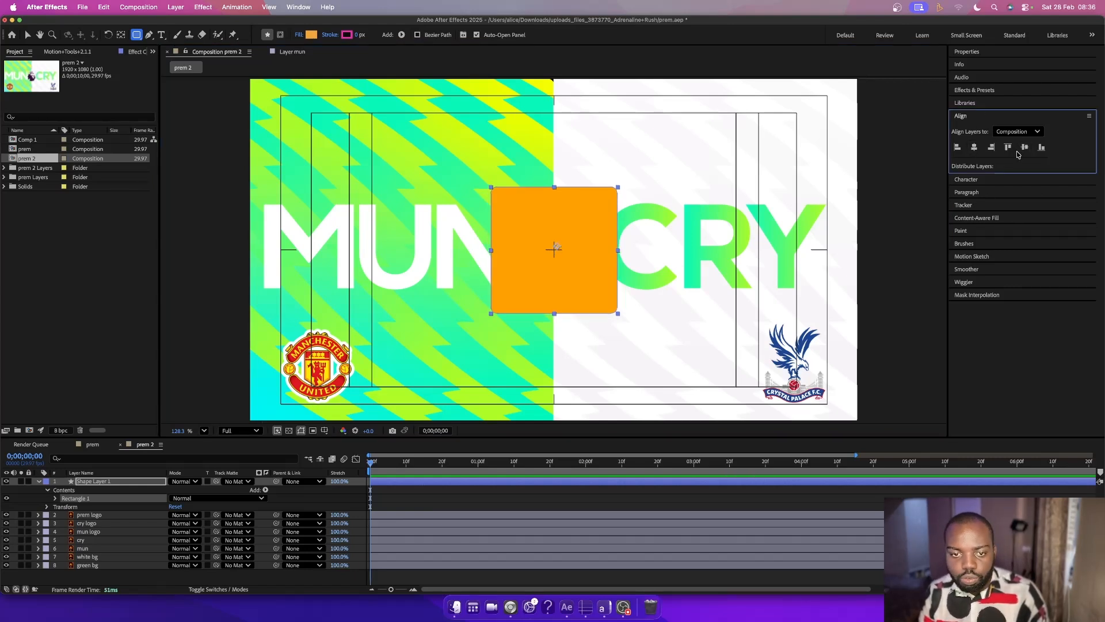
- Center the anchor point of the rounded rectangle's shape layer within the shape
{"action": "left_click", "coordinate": [121, 35]}
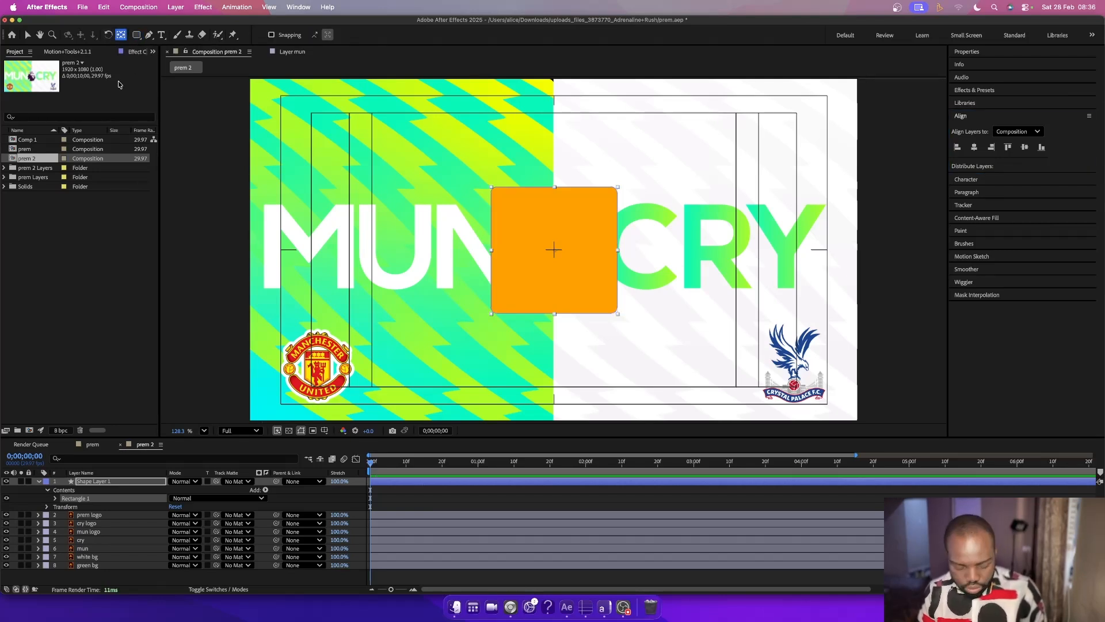
{"action": "left_click", "coordinate": [122, 484]}
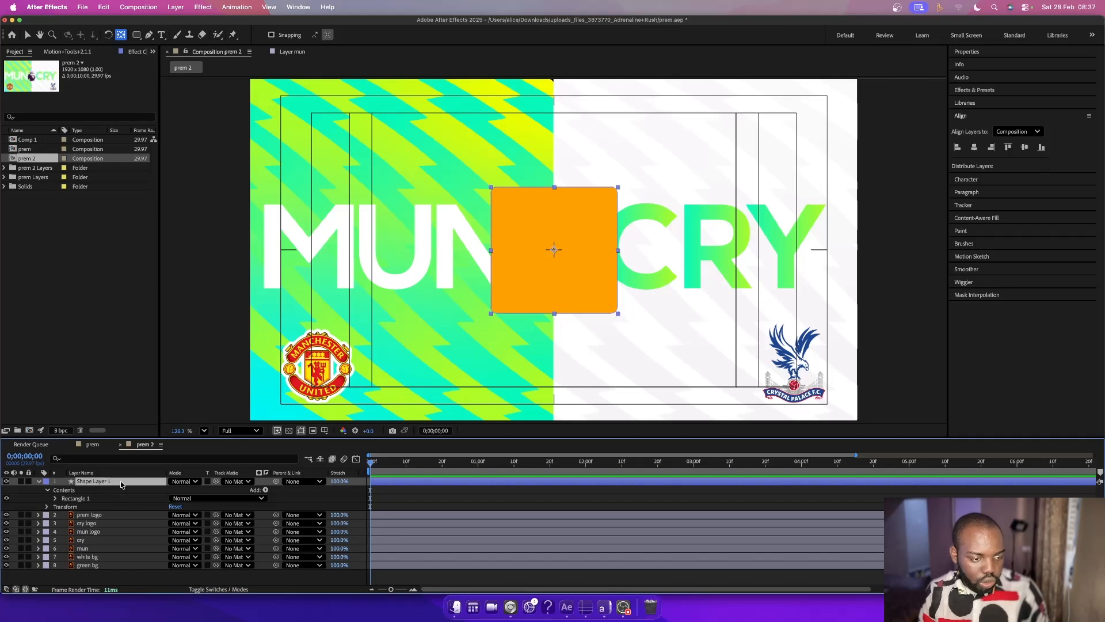
{"action": "left_click", "coordinate": [121, 35]}
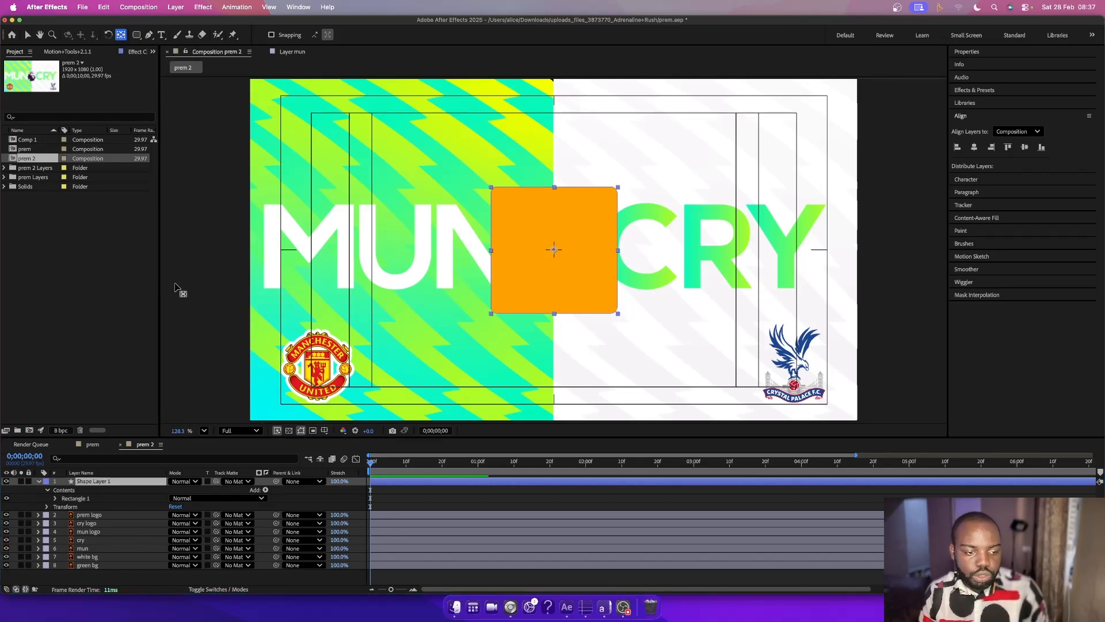
- Place Shape Layer 1 directly above white bg and use it as the track matte for white bg and green bg
{"action": "left_click_drag", "start_coordinate": [101, 490], "coordinate": [95, 558]}
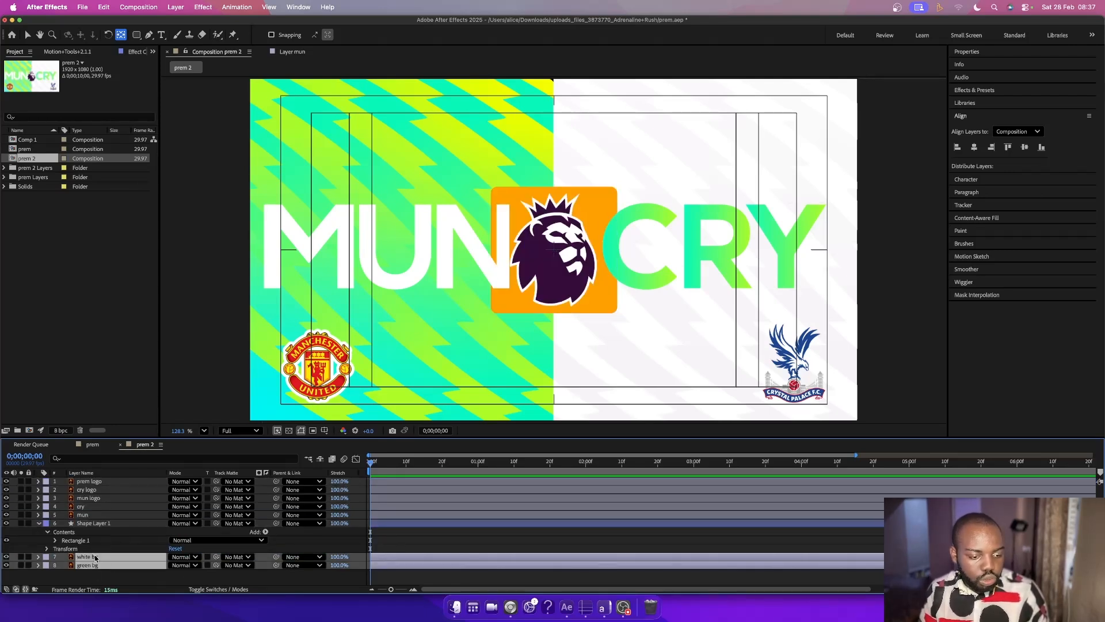
{"action": "left_click", "coordinate": [236, 564]}
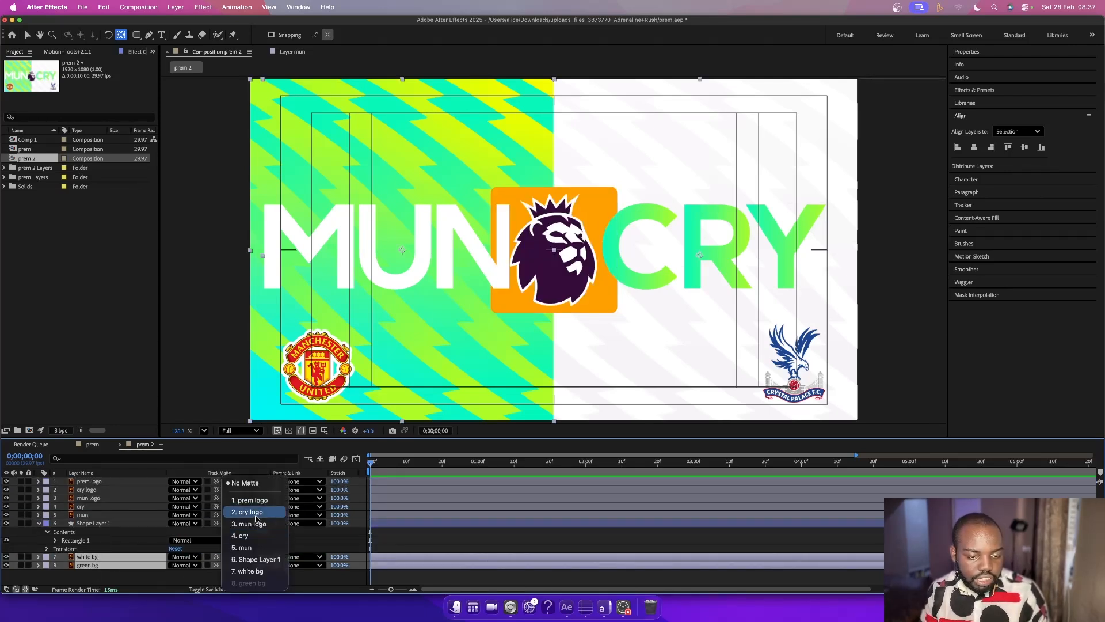
{"action": "left_click", "coordinate": [259, 559]}
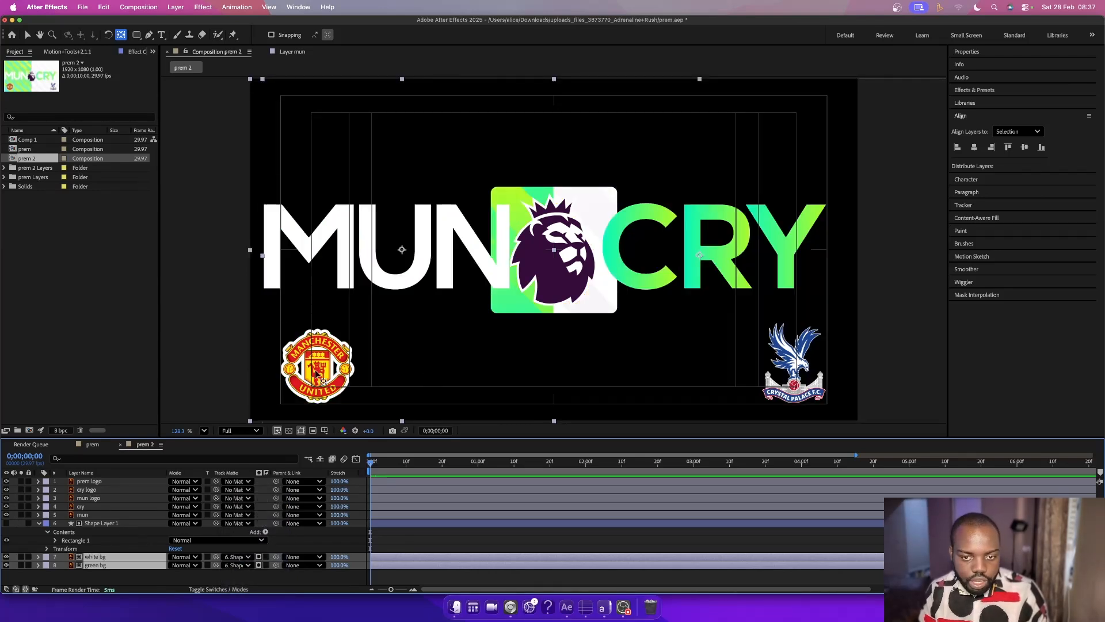
{"action": "left_click", "coordinate": [101, 582]}
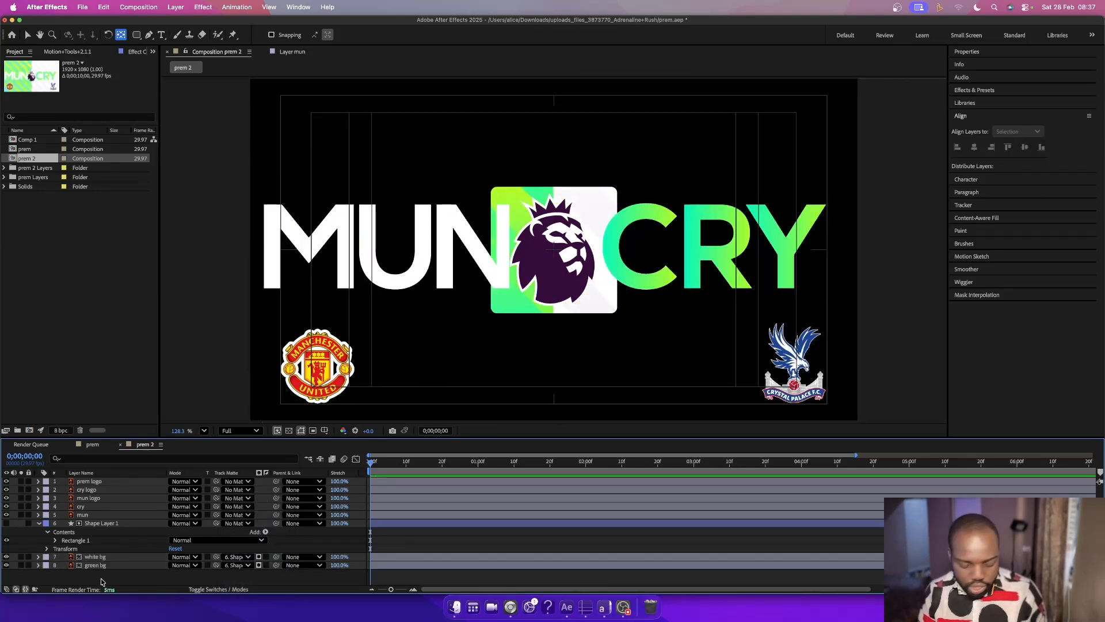
- Add a white 1920 x 1080 px solid, place it beneath all other layers and lock it
{"action": "key", "text": "super+y"}
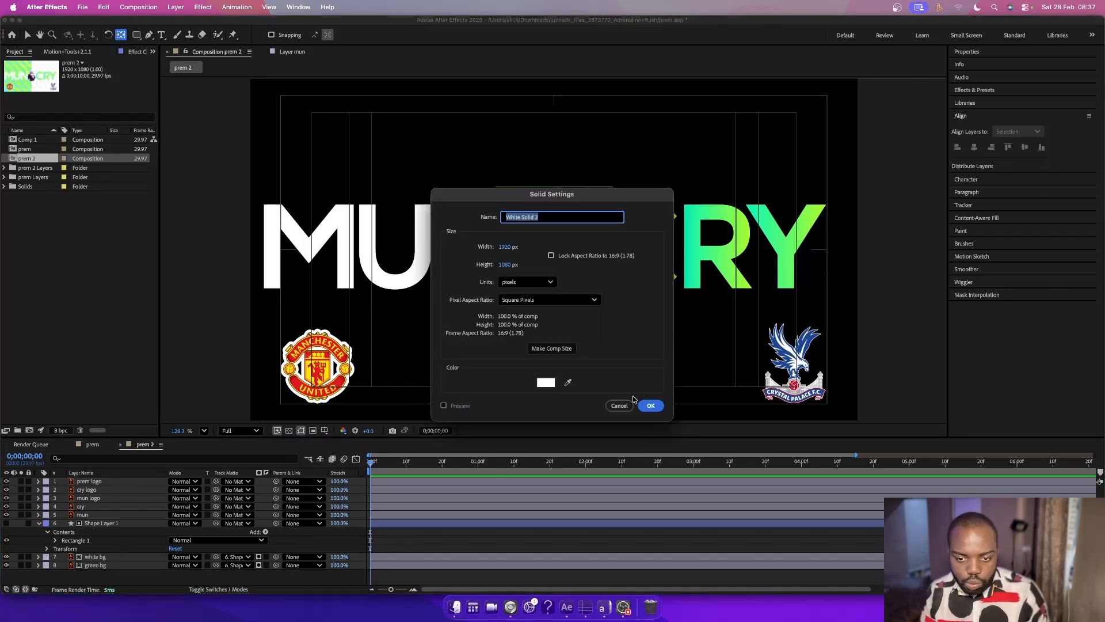
{"action": "left_click", "coordinate": [651, 405]}
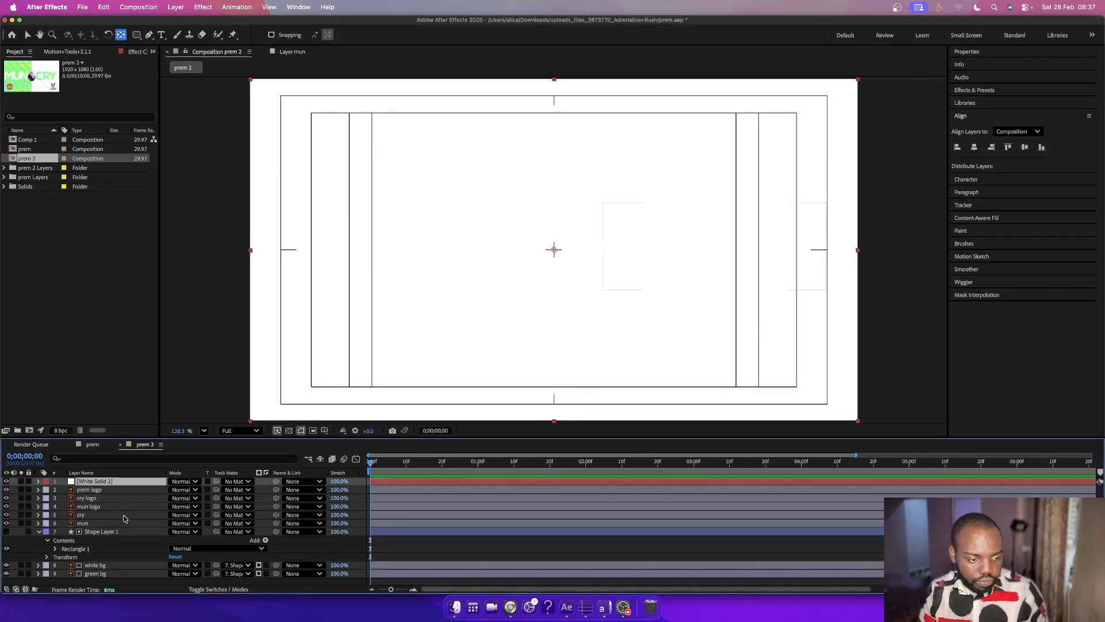
{"action": "left_click_drag", "start_coordinate": [114, 483], "coordinate": [104, 575]}
{"action": "left_click", "coordinate": [29, 573]}
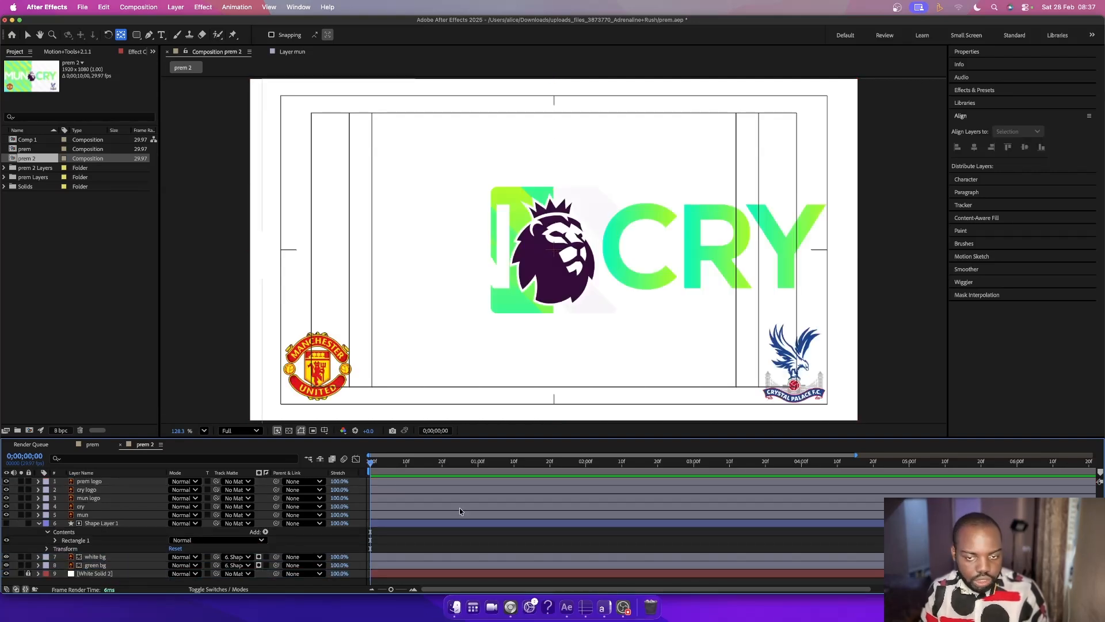
- Animate Shape Layer 1's scale from 40% at the start to a 100% keyframe at 0;00;00;14
{"action": "left_click", "coordinate": [102, 524]}
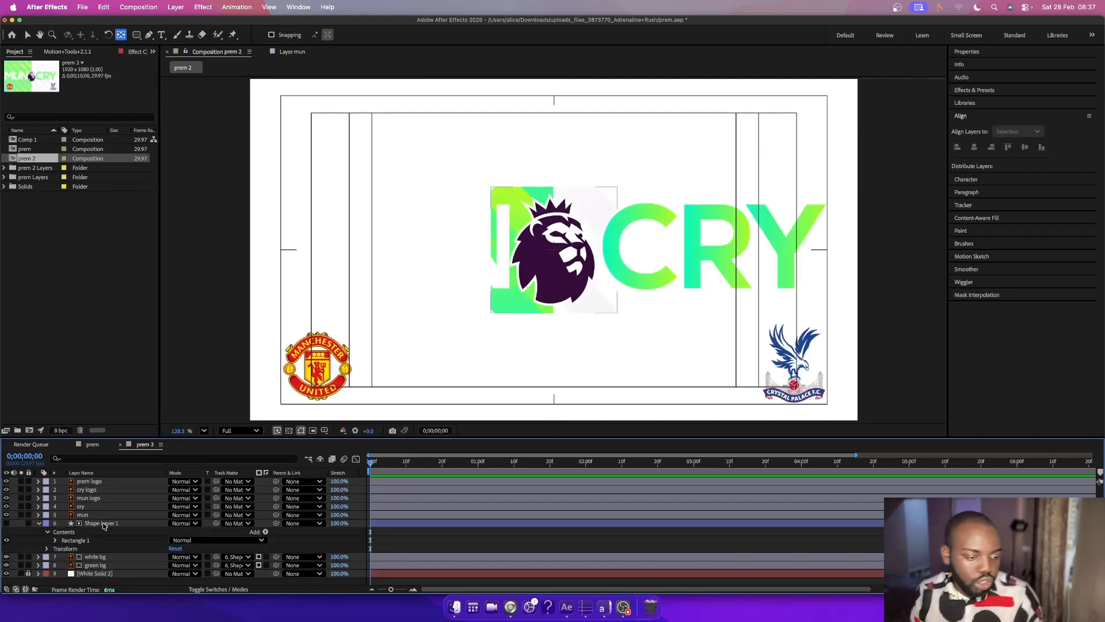
{"action": "left_click", "coordinate": [97, 522]}
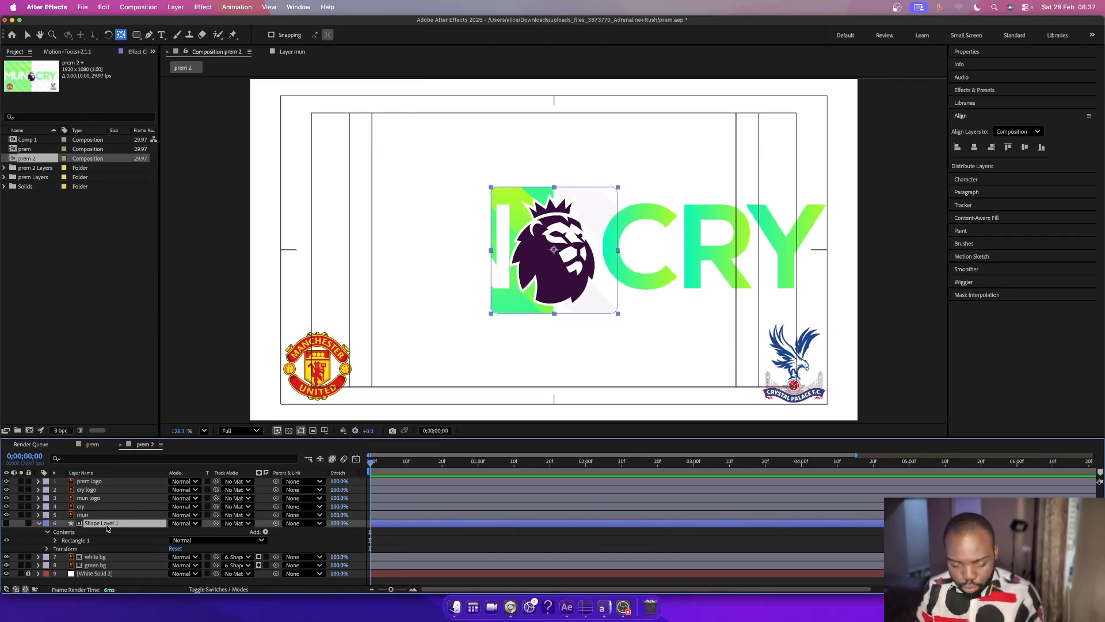
{"action": "key", "text": "s"}
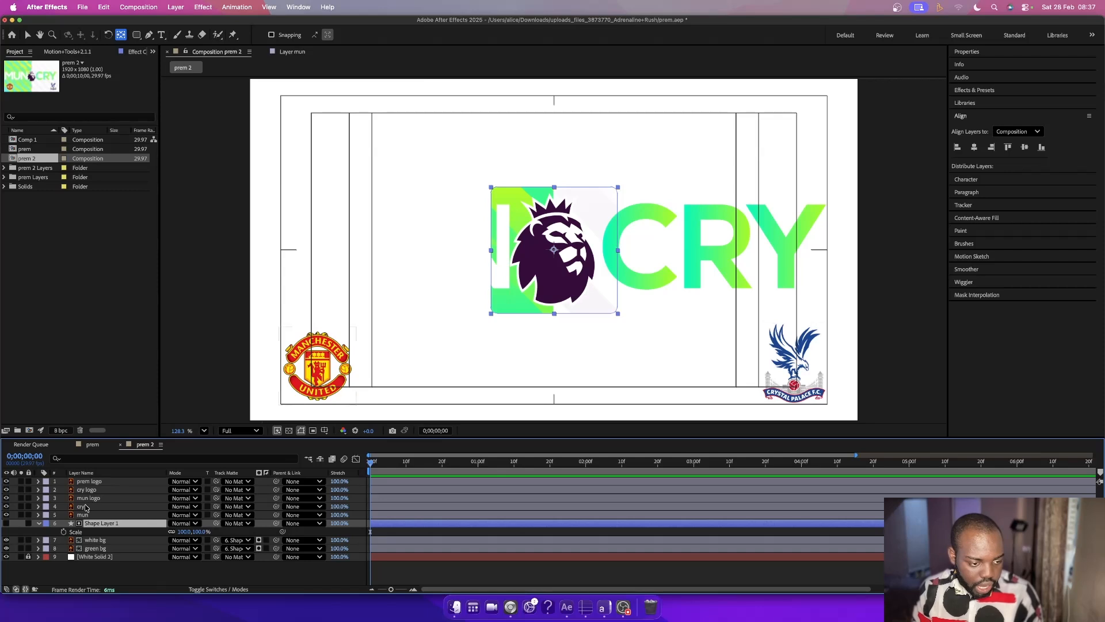
{"action": "left_click", "coordinate": [64, 531]}
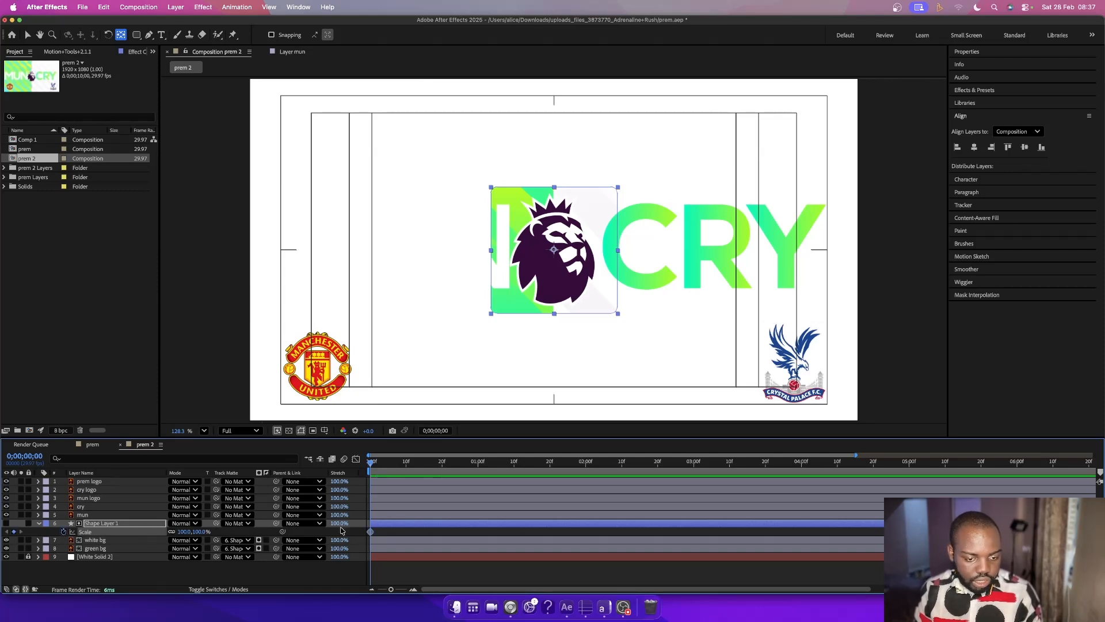
{"action": "left_click_drag", "start_coordinate": [371, 531], "coordinate": [420, 533]}
{"action": "left_click", "coordinate": [202, 531]}
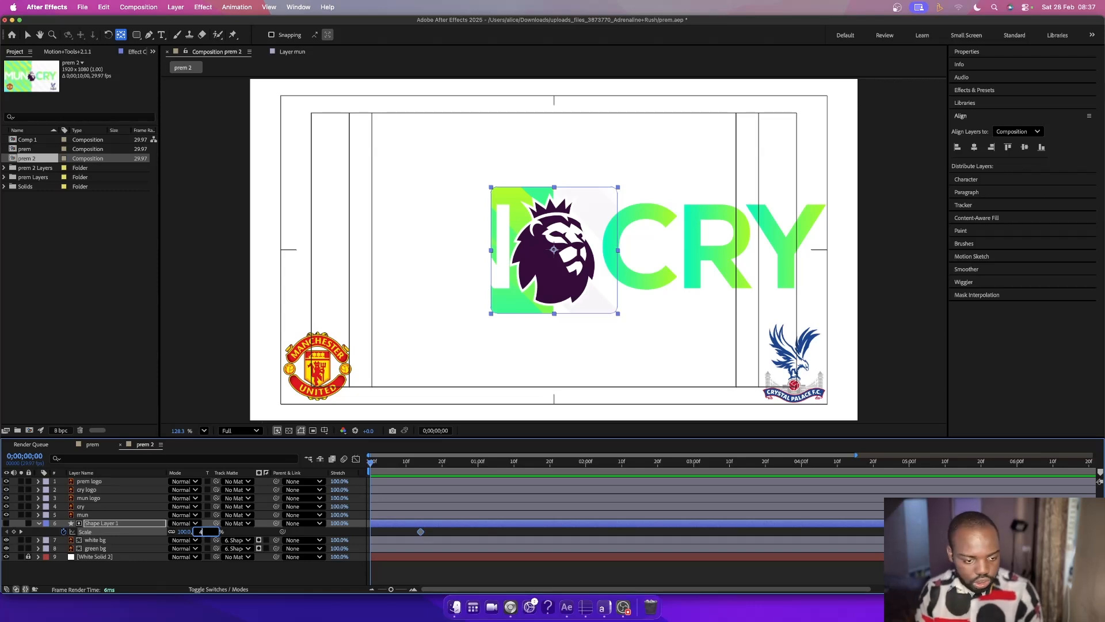
{"action": "type", "text": "40"}
{"action": "key", "text": "Return"}
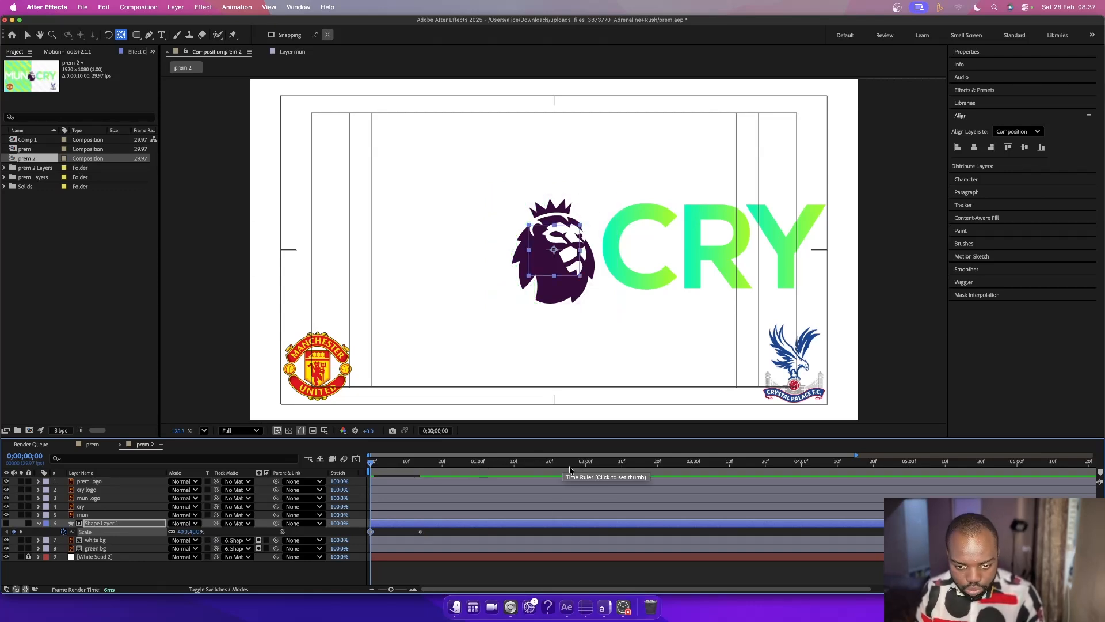
- At 0;00;01;24, keyframe Shape Layer 1's scale at 506% wide and 274% high so the matte fills the frame
{"action": "left_click_drag", "start_coordinate": [586, 466], "coordinate": [564, 470]}
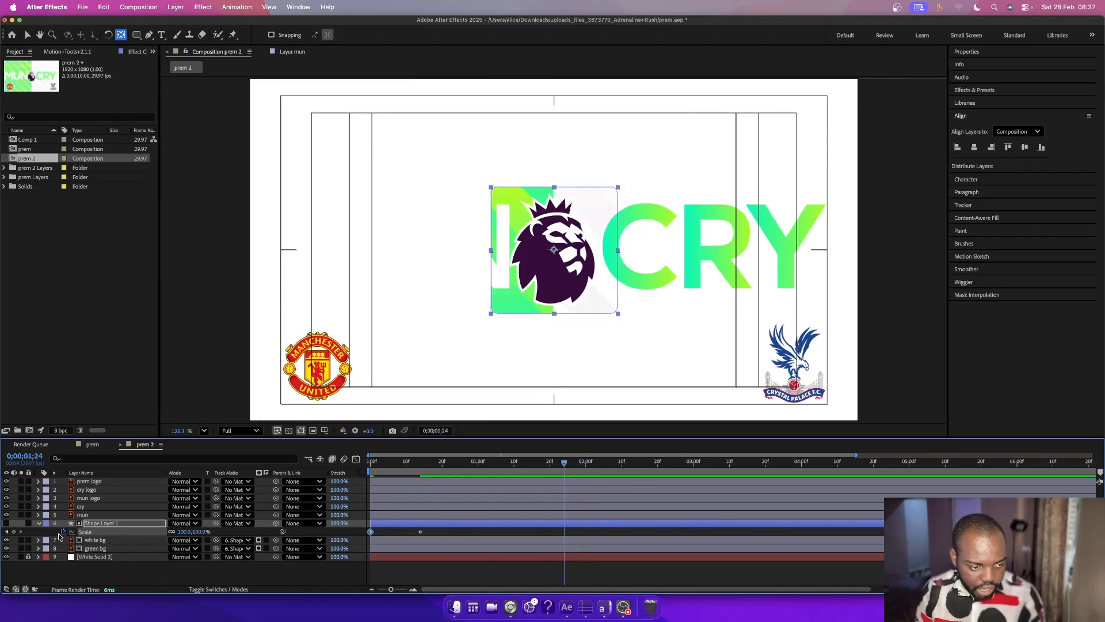
{"action": "left_click_drag", "start_coordinate": [202, 531], "coordinate": [284, 530]}
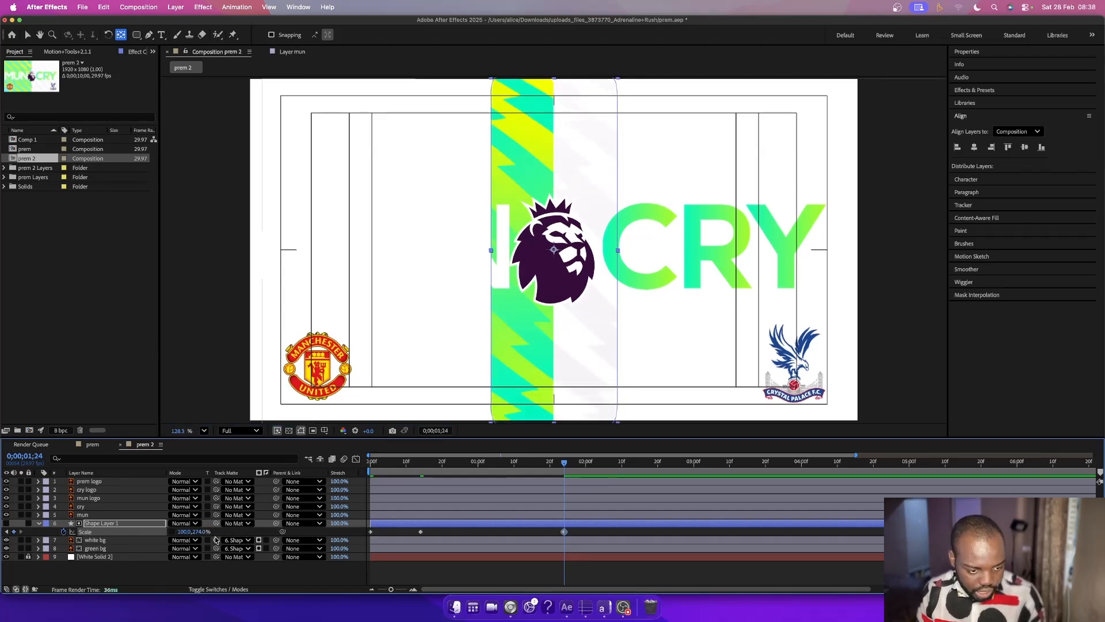
{"action": "left_click_drag", "start_coordinate": [184, 533], "coordinate": [380, 532]}
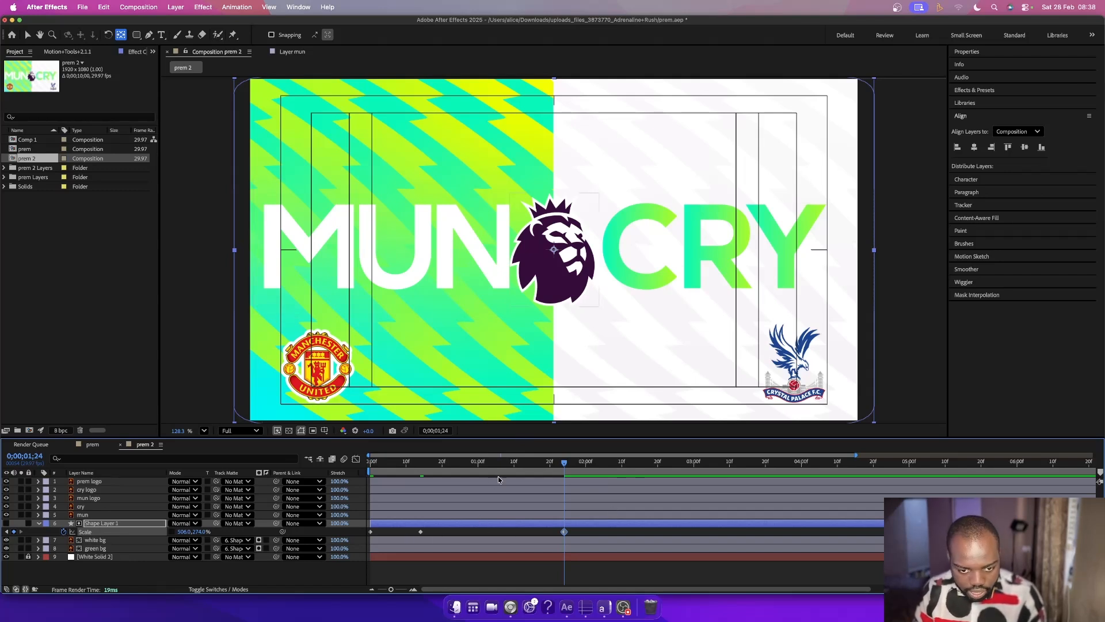
- Copy Shape Layer 1's 100% scale keyframe to 0;00;01;00 to hold the size before the final expansion
{"action": "left_click", "coordinate": [477, 466]}
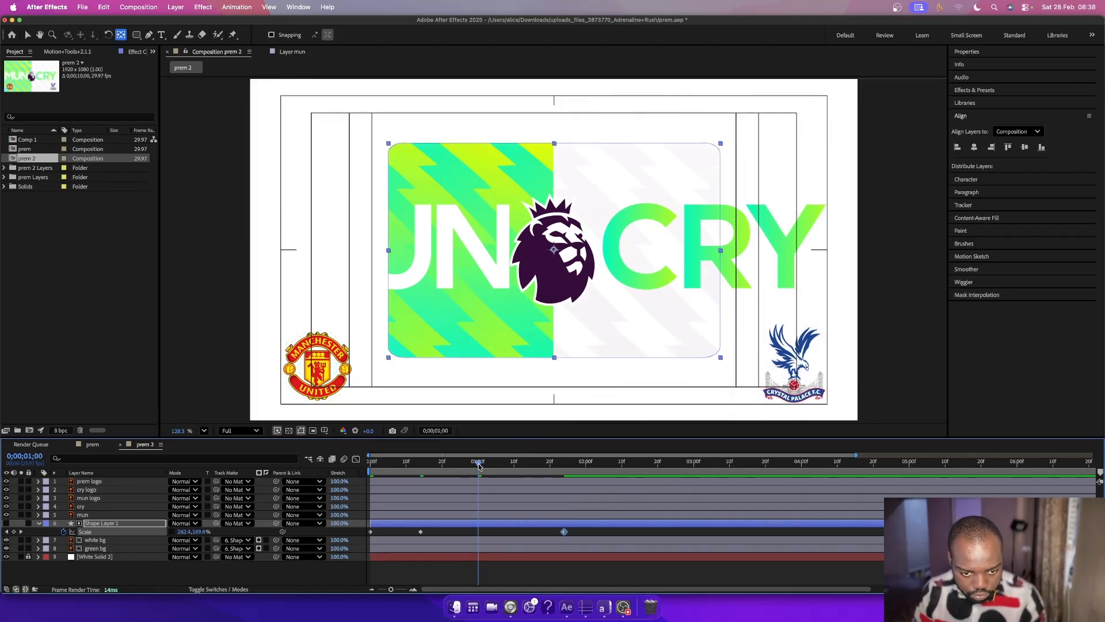
{"action": "left_click", "coordinate": [420, 532]}
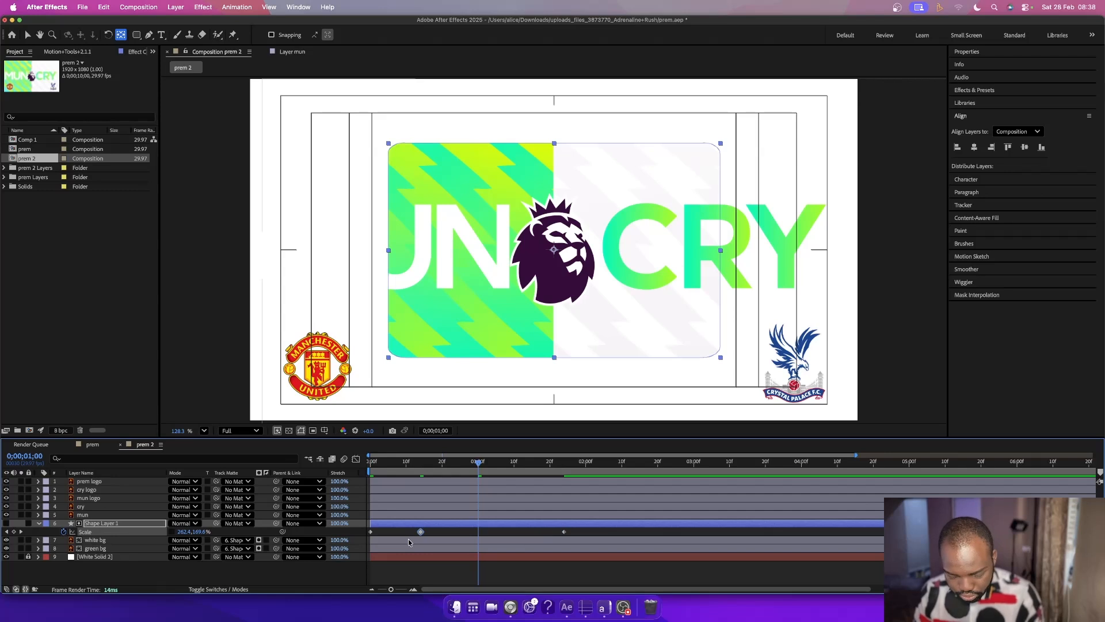
{"action": "key", "text": "super+v"}
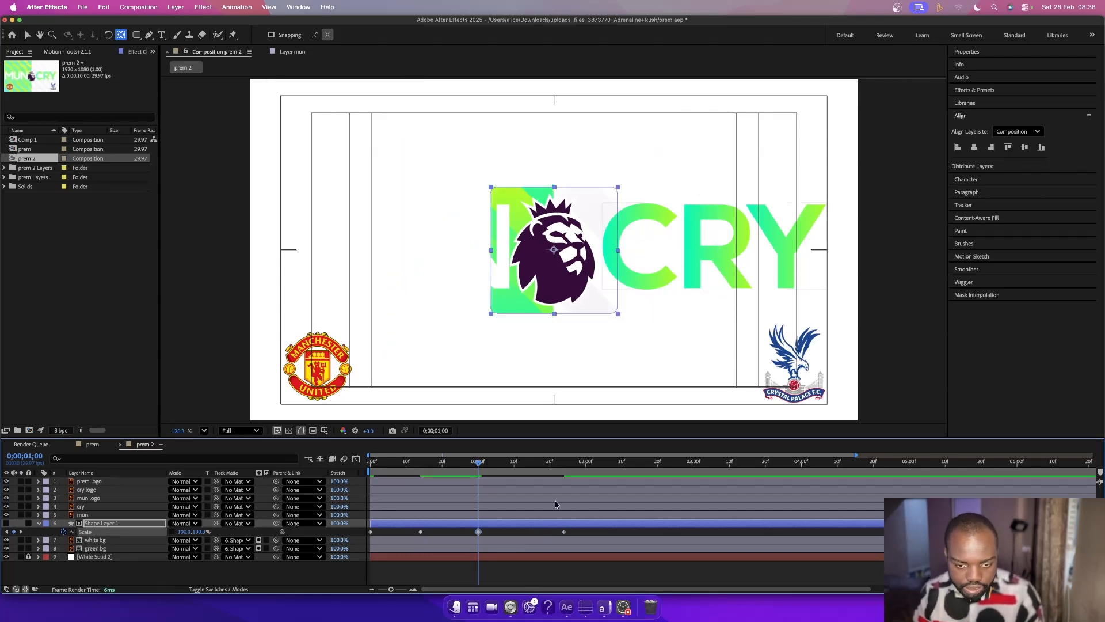
- Preview the matte's scale animation from the beginning through 0;00;02;00
{"action": "left_click", "coordinate": [587, 462]}
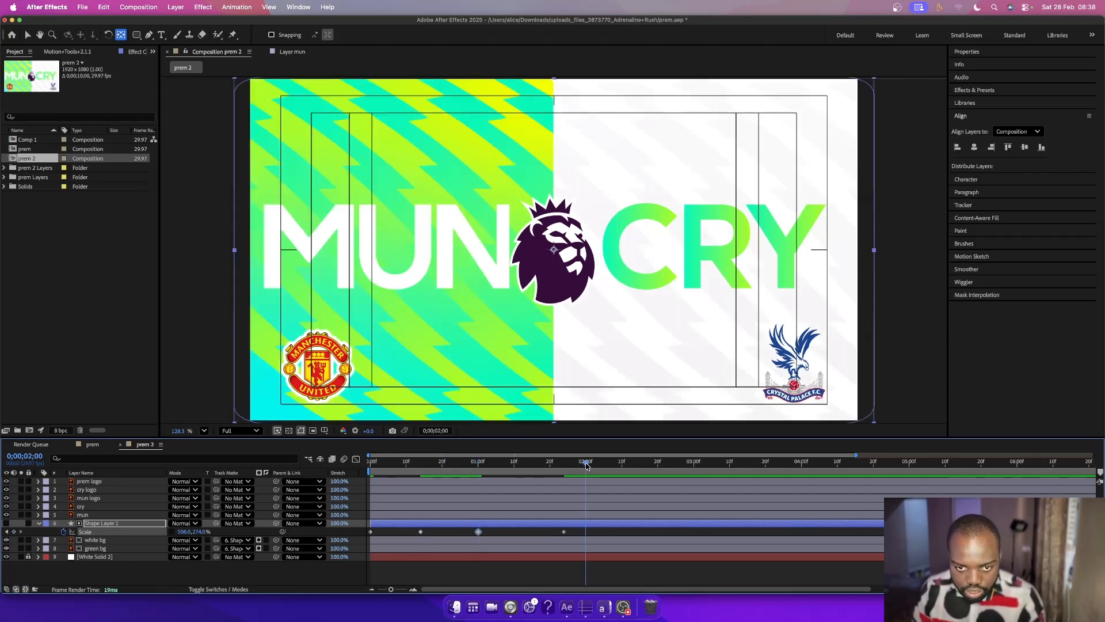
{"action": "left_click_drag", "start_coordinate": [587, 465], "coordinate": [355, 485]}
{"action": "key", "text": "space"}
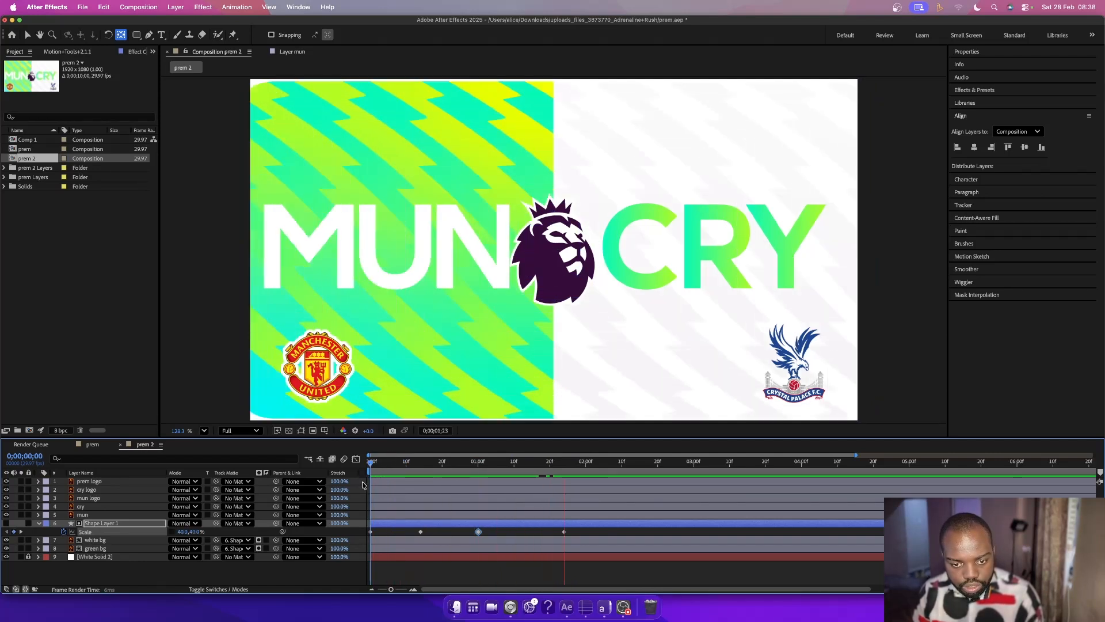
{"action": "key", "text": "space"}
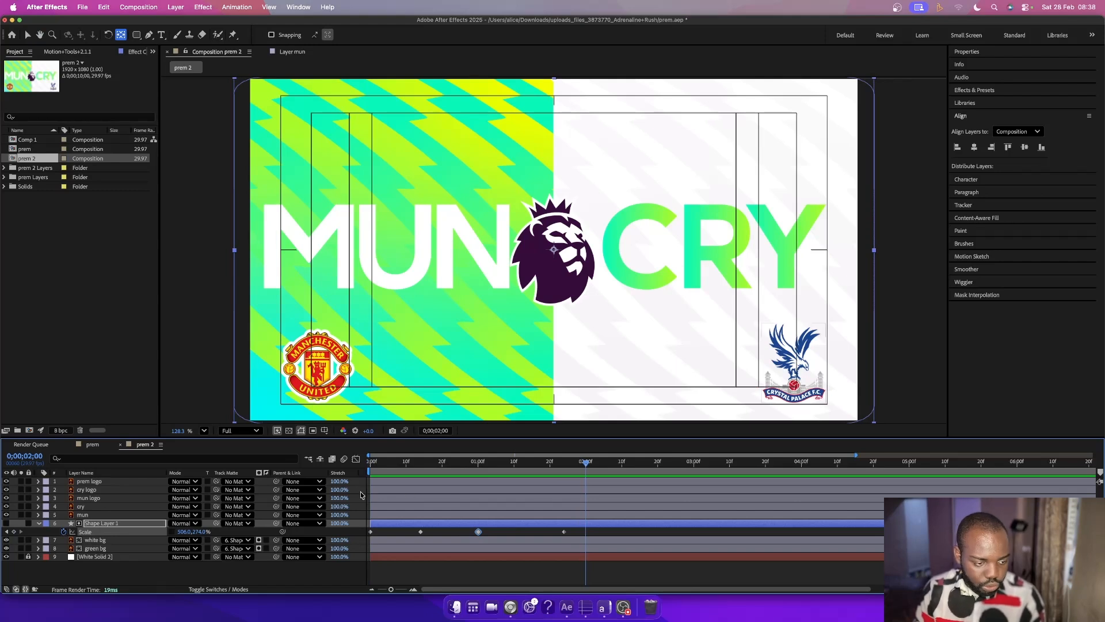
- Keyframe the prem logo's scale at 40% at the start and 100% at 0;00;00;14
{"action": "left_click", "coordinate": [380, 484]}
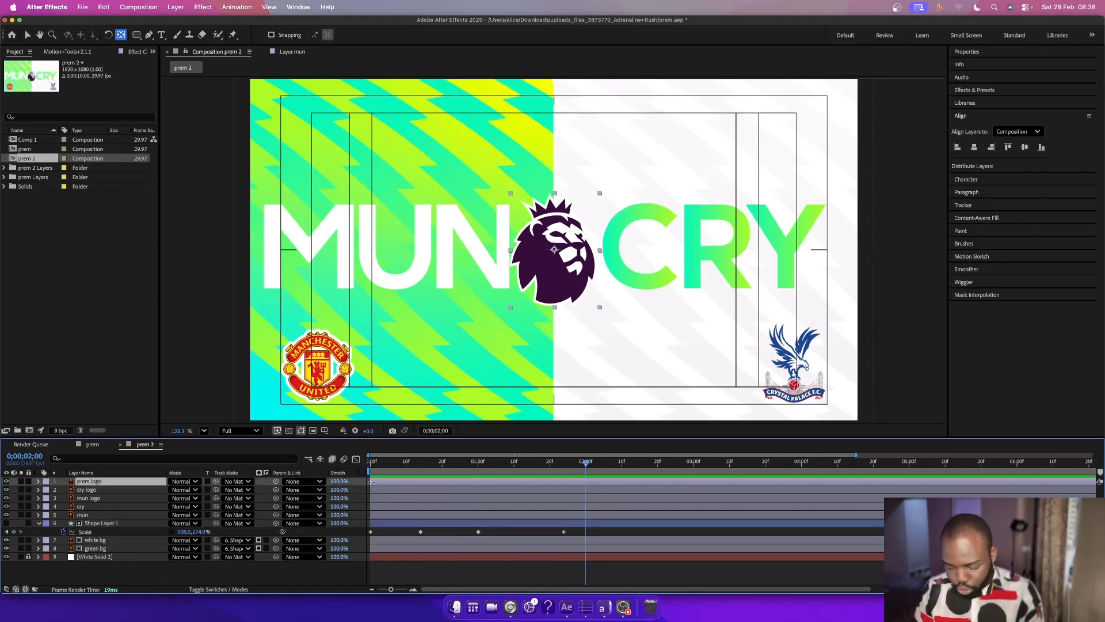
{"action": "key", "text": "p"}
{"action": "left_click", "coordinate": [420, 467]}
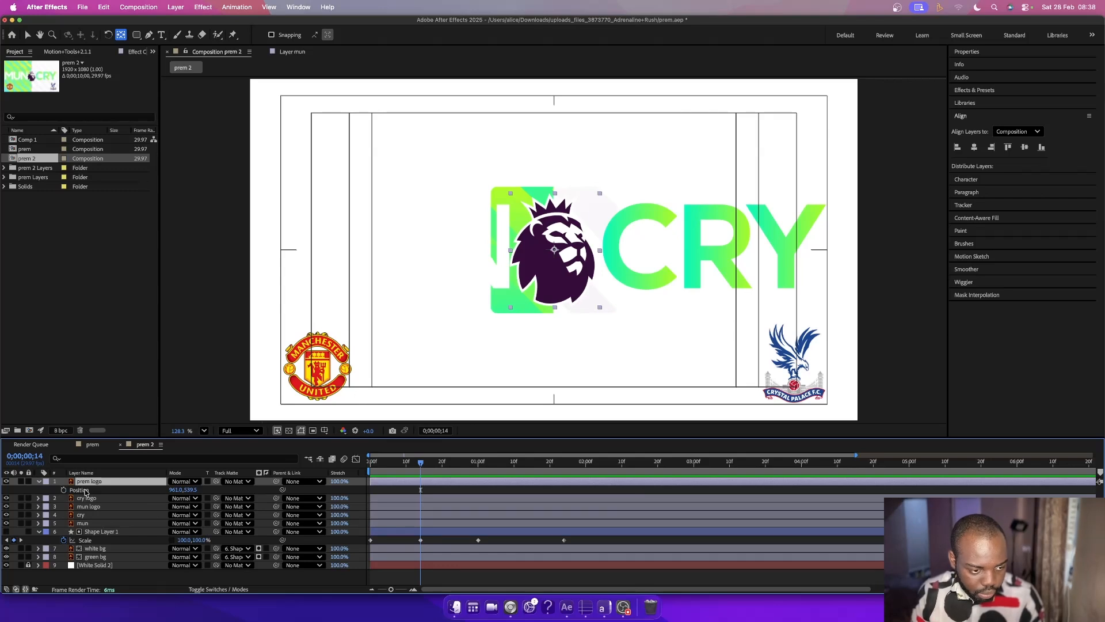
{"action": "key", "text": "s"}
{"action": "left_click", "coordinate": [64, 489]}
{"action": "key", "text": "Home"}
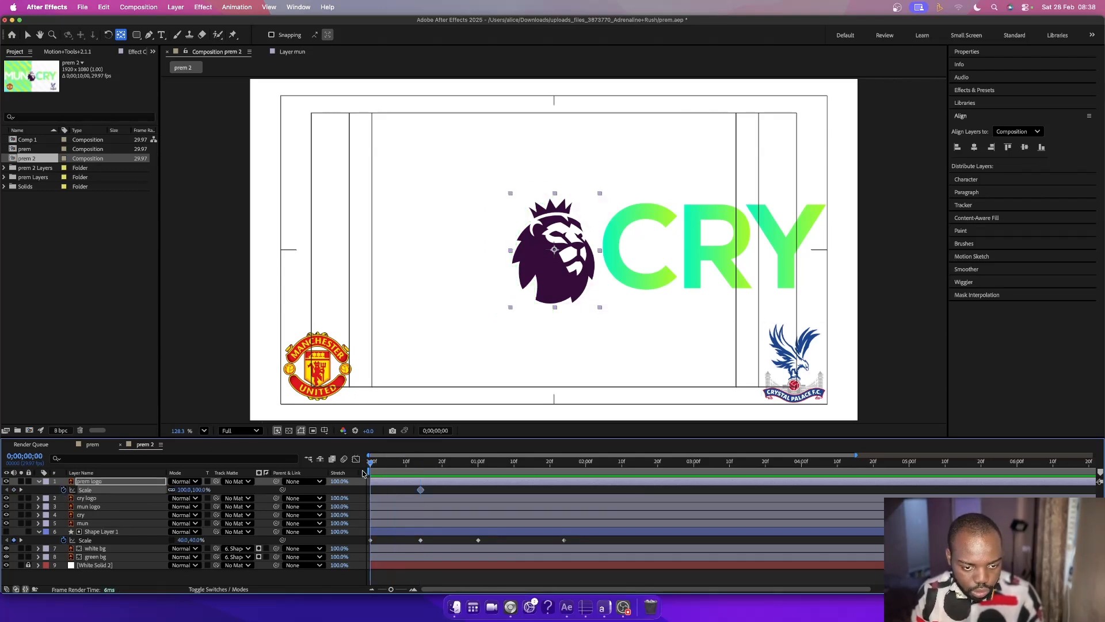
{"action": "left_click", "coordinate": [198, 489]}
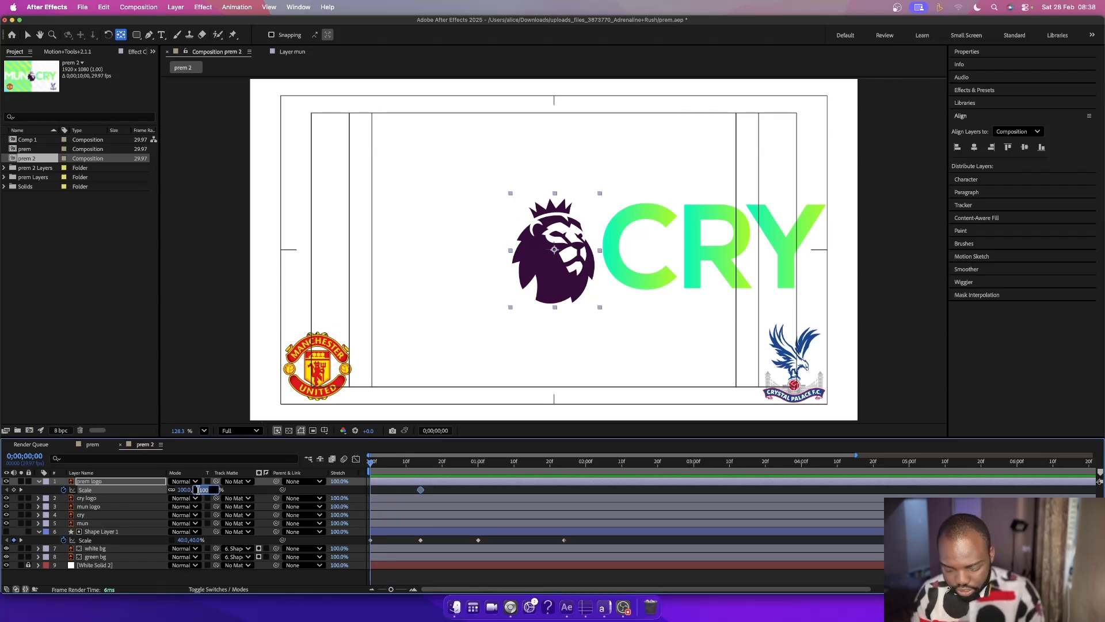
{"action": "key", "text": "Return"}
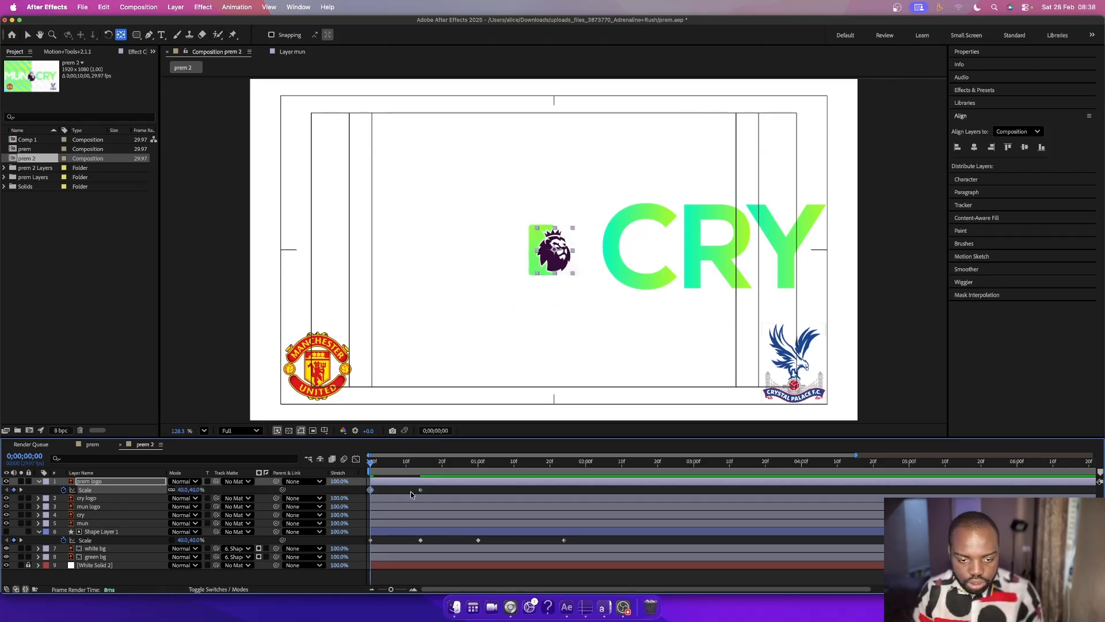
- Hold the prem logo's scale with a 100% keyframe at 0;00;01;00, and keyframe it at 130% at 0;00;01;24
{"action": "left_click", "coordinate": [478, 464]}
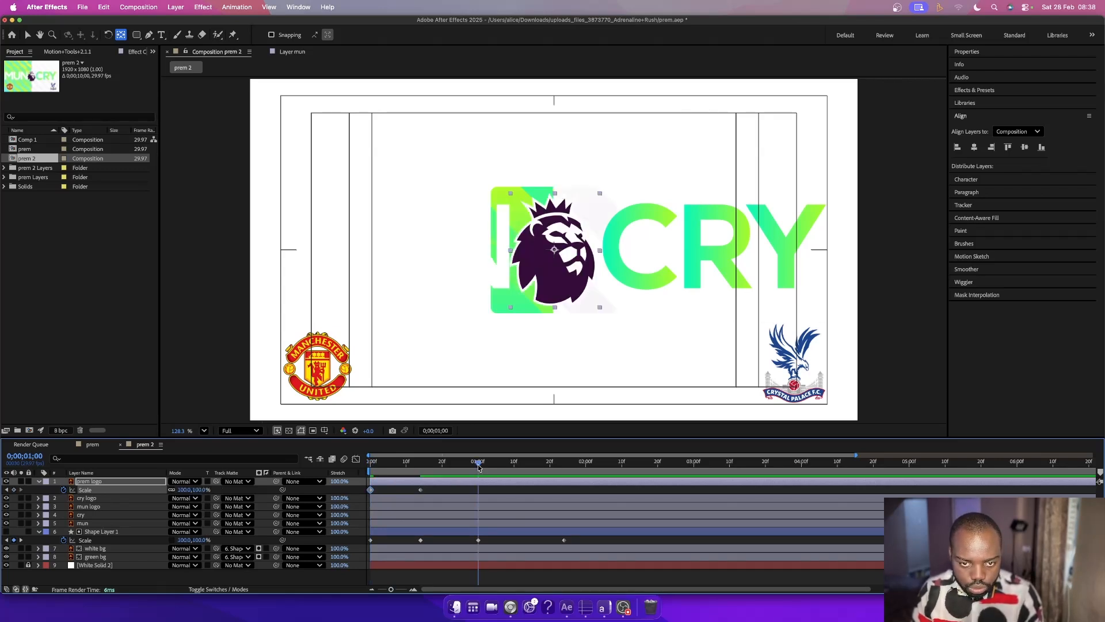
{"action": "left_click", "coordinate": [14, 490]}
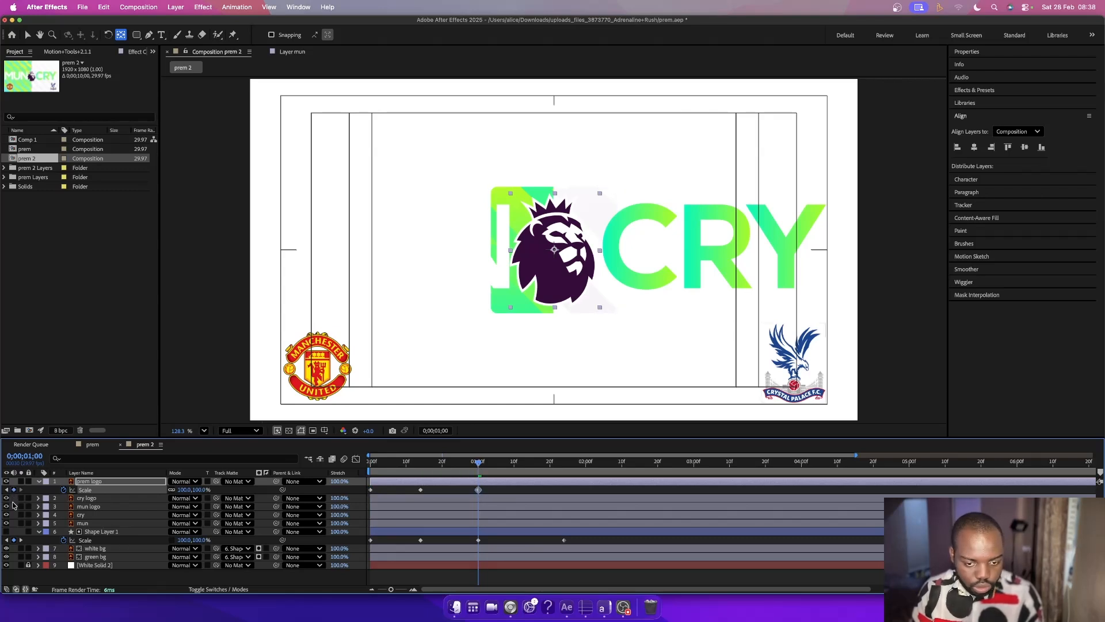
{"action": "left_click", "coordinate": [564, 464]}
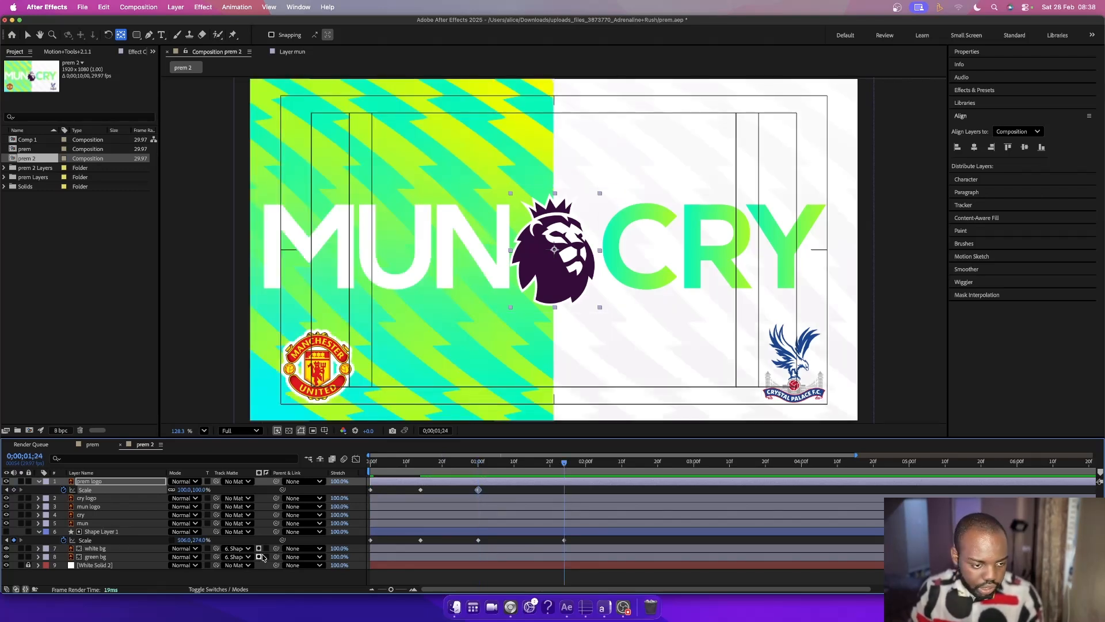
{"action": "left_click", "coordinate": [202, 489]}
{"action": "type", "text": "1"}
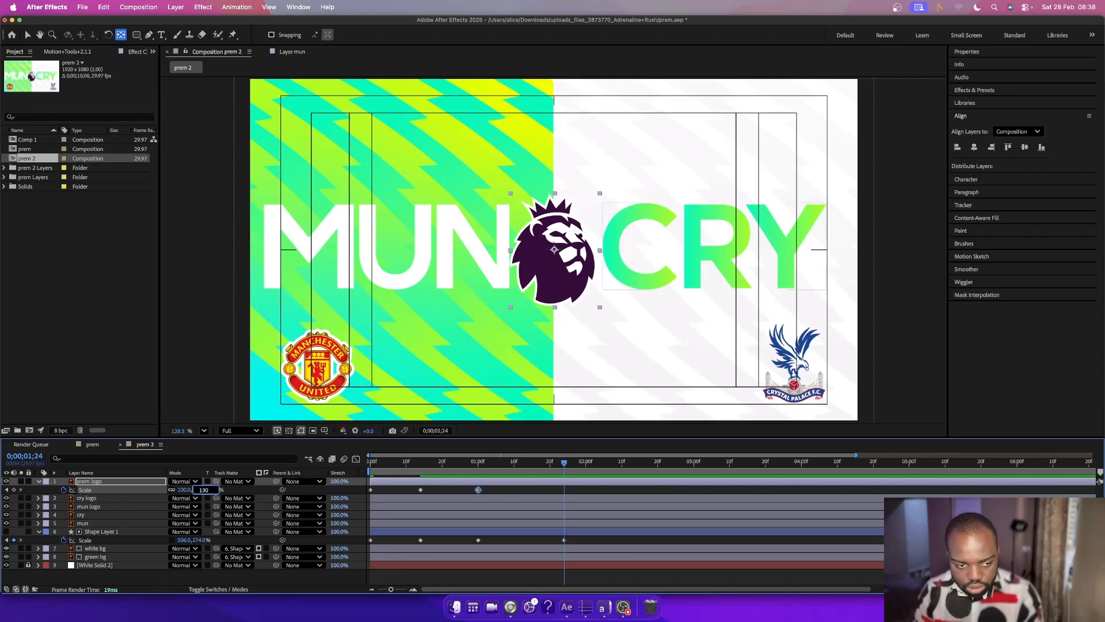
{"action": "type", "text": "30"}
{"action": "key", "text": "Return"}
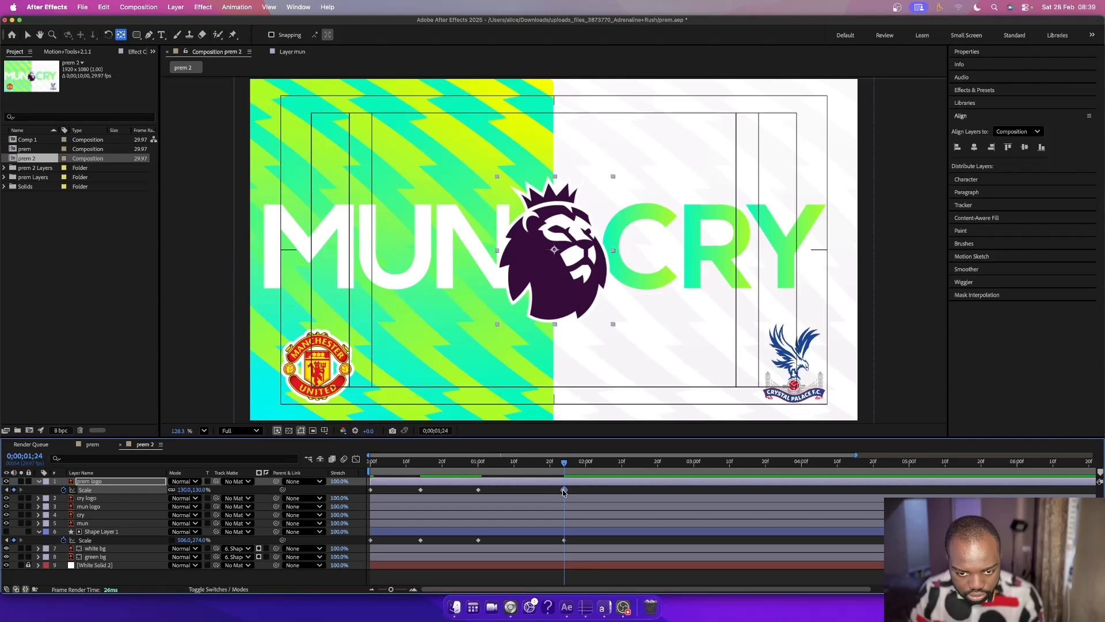
- Duplicate the prem logo's 130% scale keyframe at 0;00;01;29, and add a 100% scale keyframe at 0;00;02;21
{"action": "left_click_drag", "start_coordinate": [565, 491], "coordinate": [585, 493]}
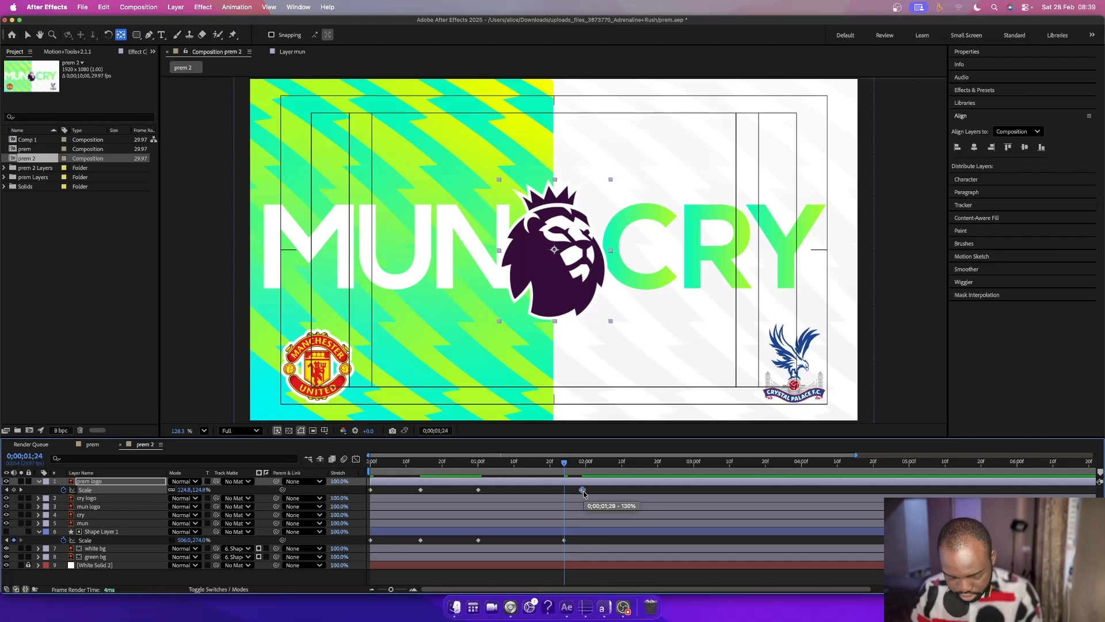
{"action": "key", "text": "super+v"}
{"action": "left_click", "coordinate": [584, 491]}
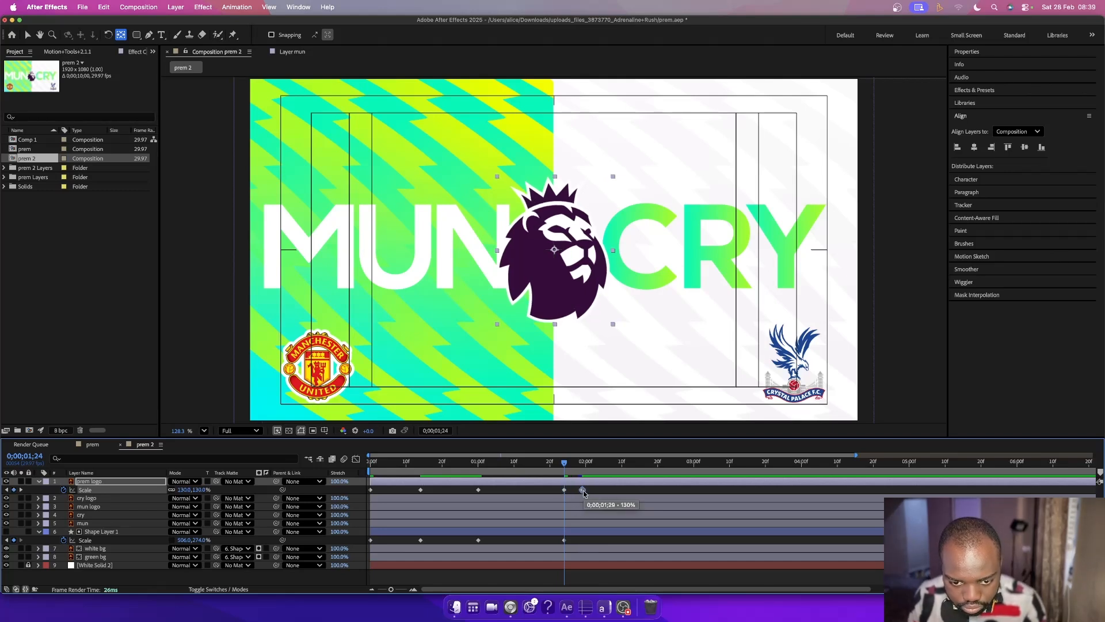
{"action": "left_click", "coordinate": [663, 464]}
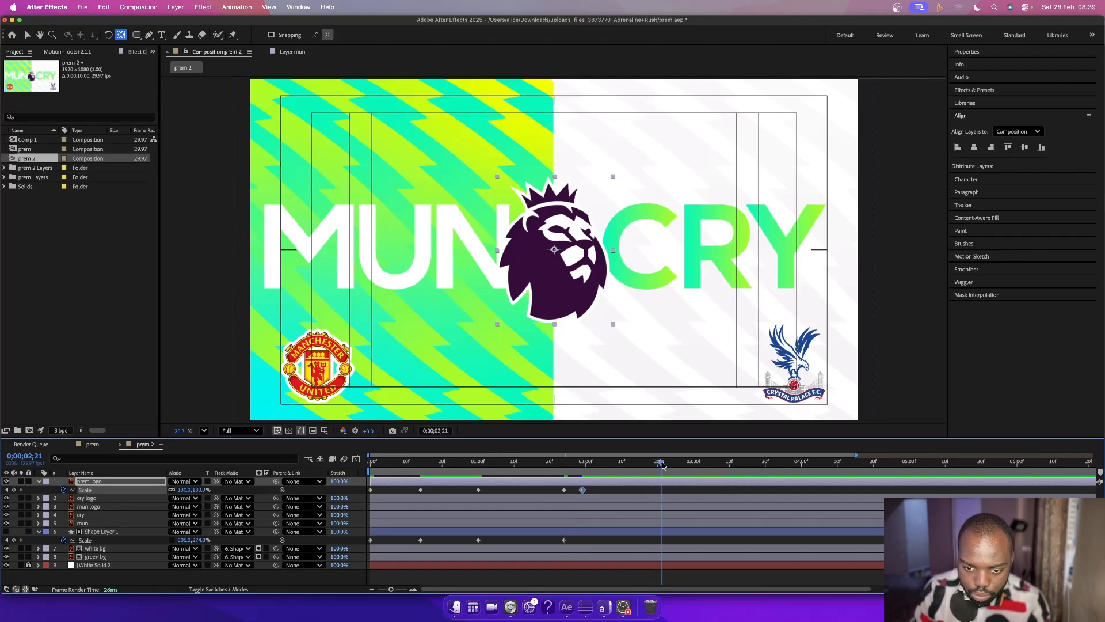
{"action": "left_click", "coordinate": [202, 490]}
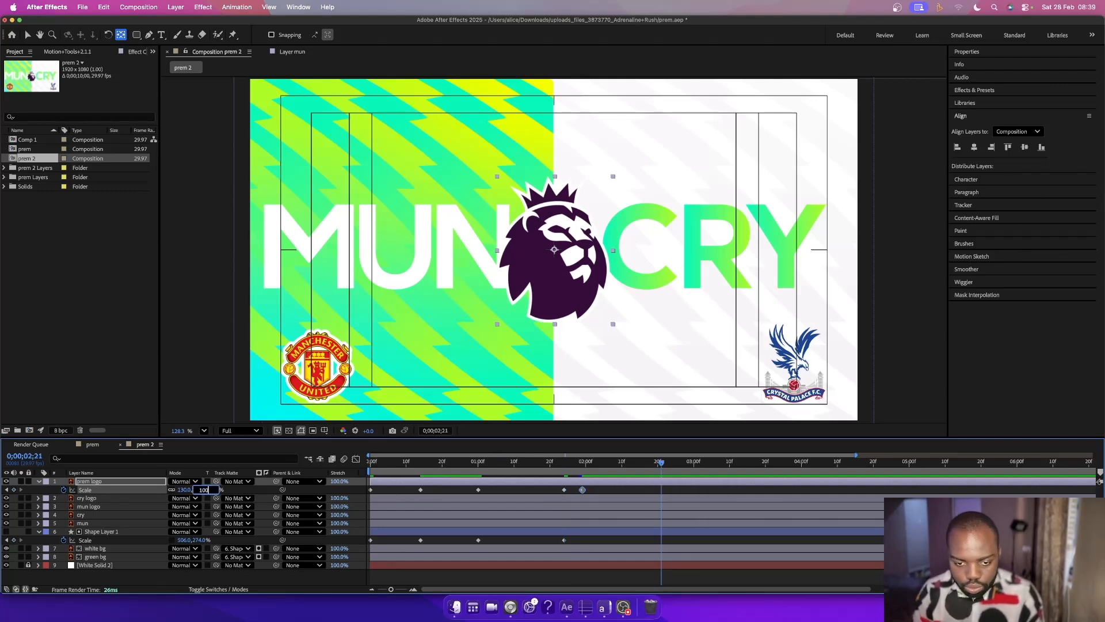
{"action": "type", "text": "100"}
{"action": "key", "text": "Return"}
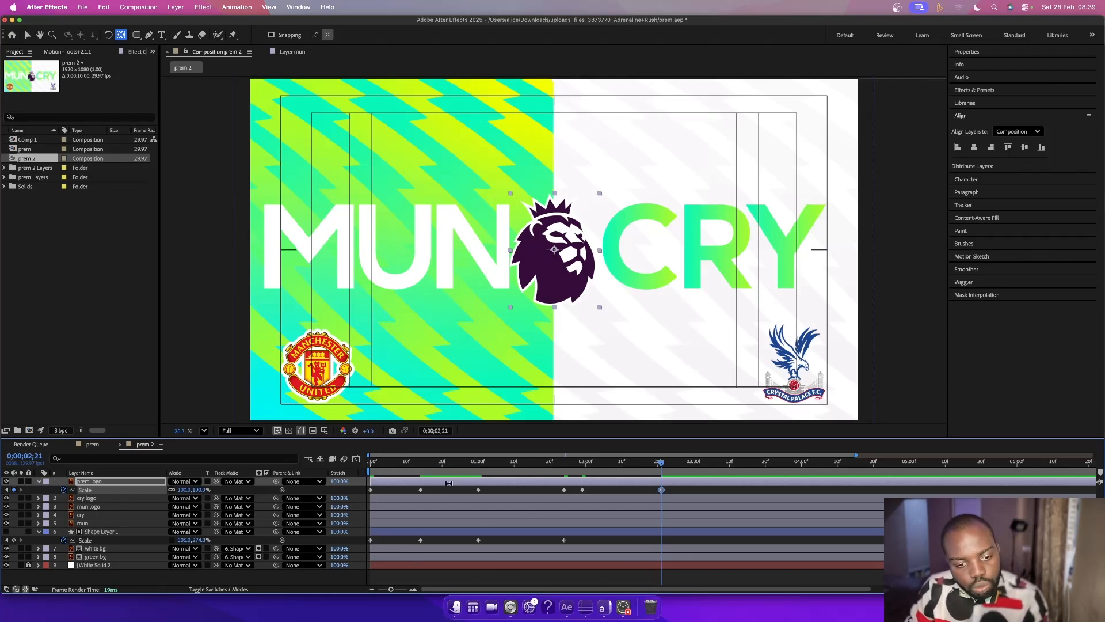
- Ease the prem logo and Shape Layer 1 scale keyframes at 0;00;00;14, shaping the speed curve into a sharp early peak
{"action": "left_click", "coordinate": [420, 489]}
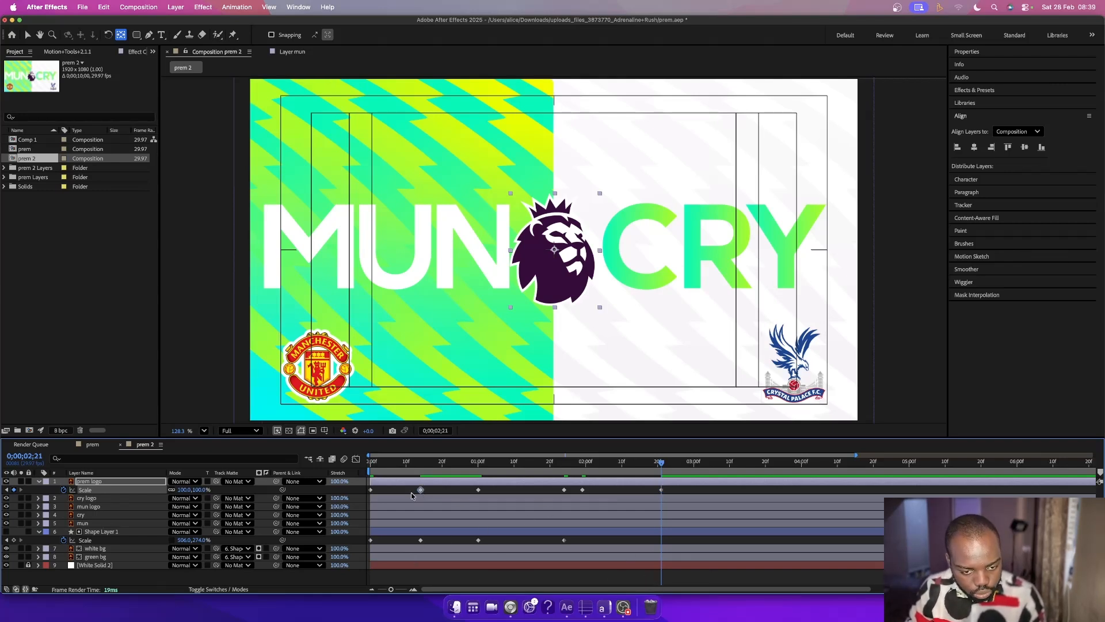
{"action": "left_click_drag", "start_coordinate": [433, 542], "coordinate": [405, 488]}
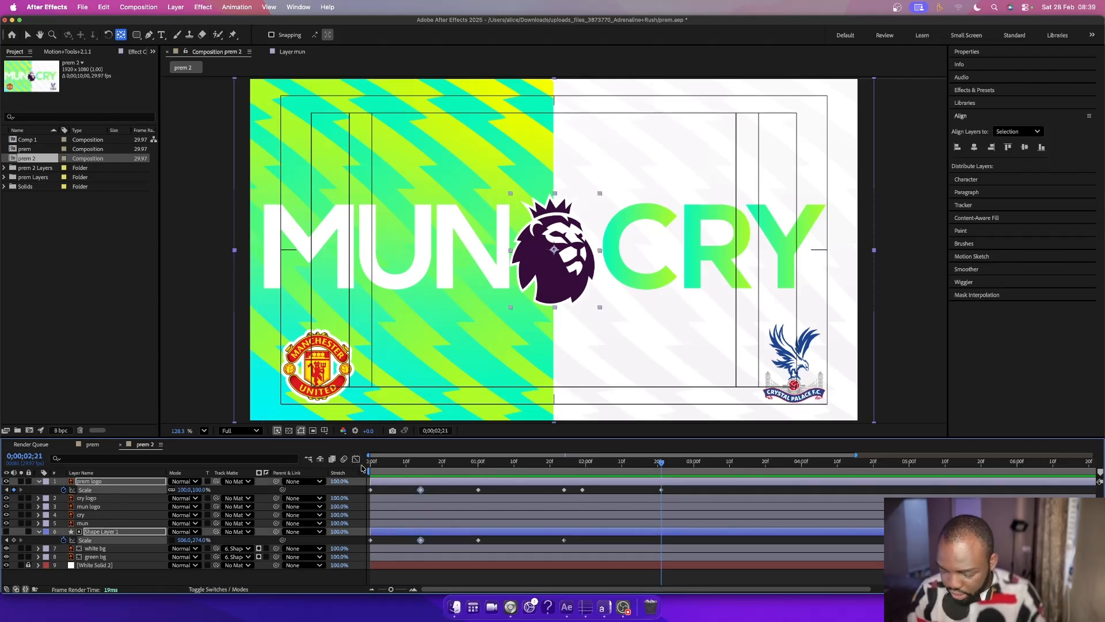
{"action": "left_click", "coordinate": [356, 460]}
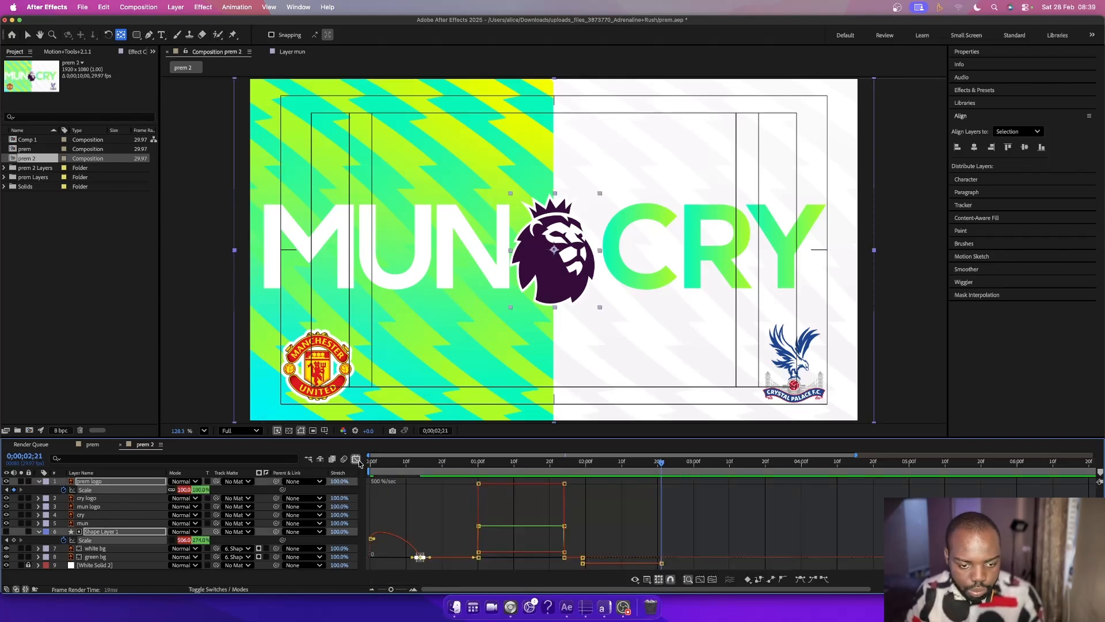
{"action": "left_click_drag", "start_coordinate": [412, 557], "coordinate": [389, 529]}
{"action": "left_click", "coordinate": [356, 459]}
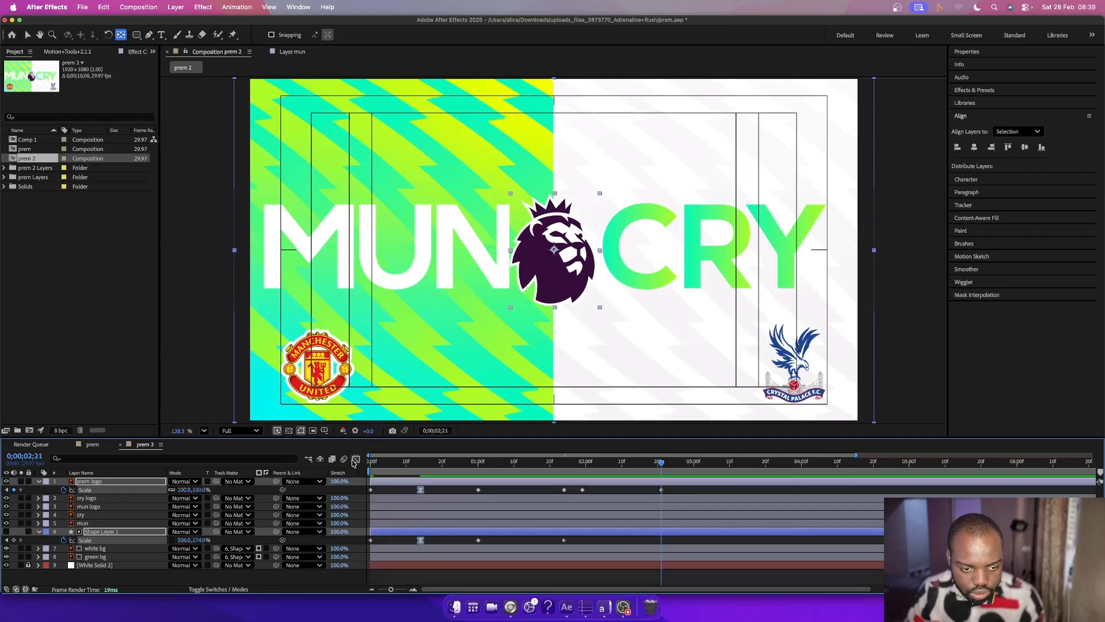
- Ease both layers' scale keyframes at 0;00;01;24 and lengthen their incoming influence in the speed graph
{"action": "left_click_drag", "start_coordinate": [419, 471], "coordinate": [564, 472]}
{"action": "left_click_drag", "start_coordinate": [574, 542], "coordinate": [547, 491]}
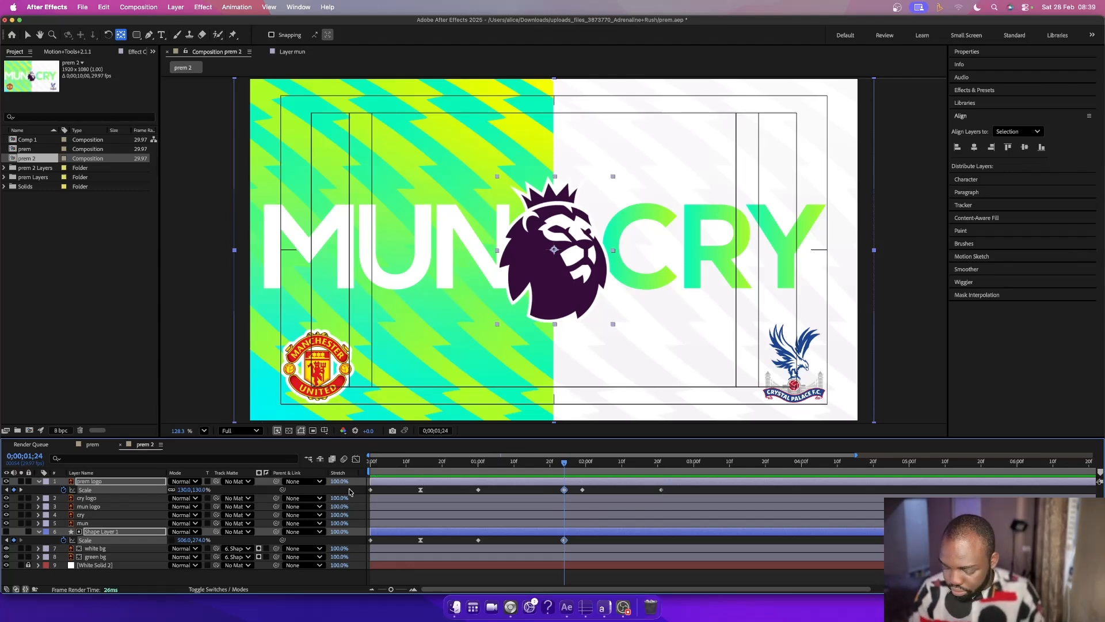
{"action": "left_click", "coordinate": [356, 458]}
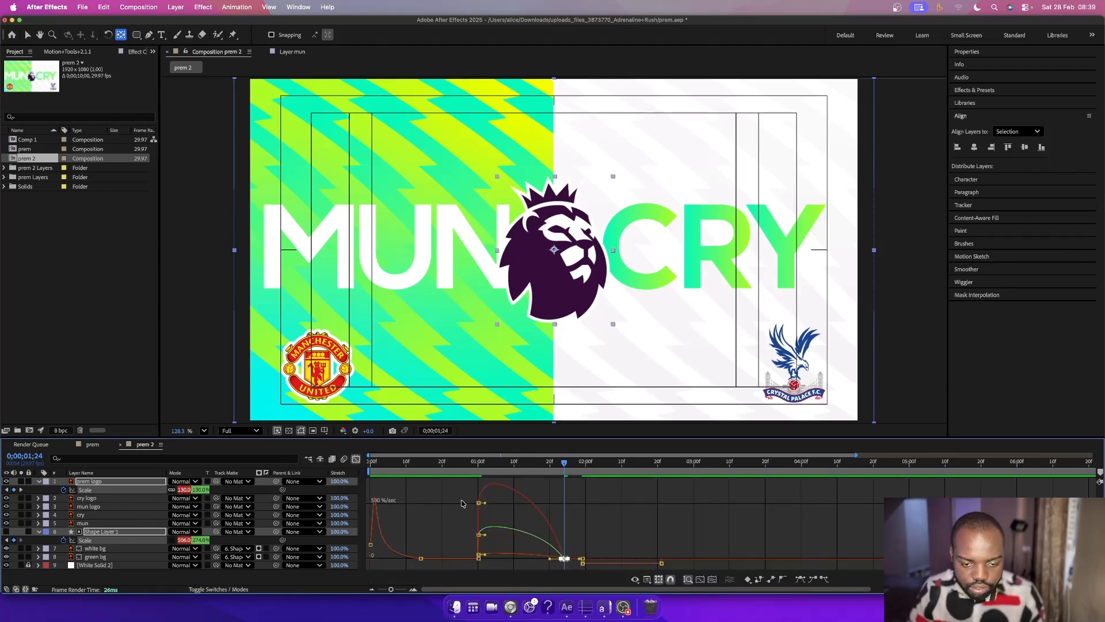
{"action": "left_click_drag", "start_coordinate": [541, 561], "coordinate": [507, 553]}
{"action": "left_click", "coordinate": [406, 524]}
{"action": "left_click", "coordinate": [356, 459]}
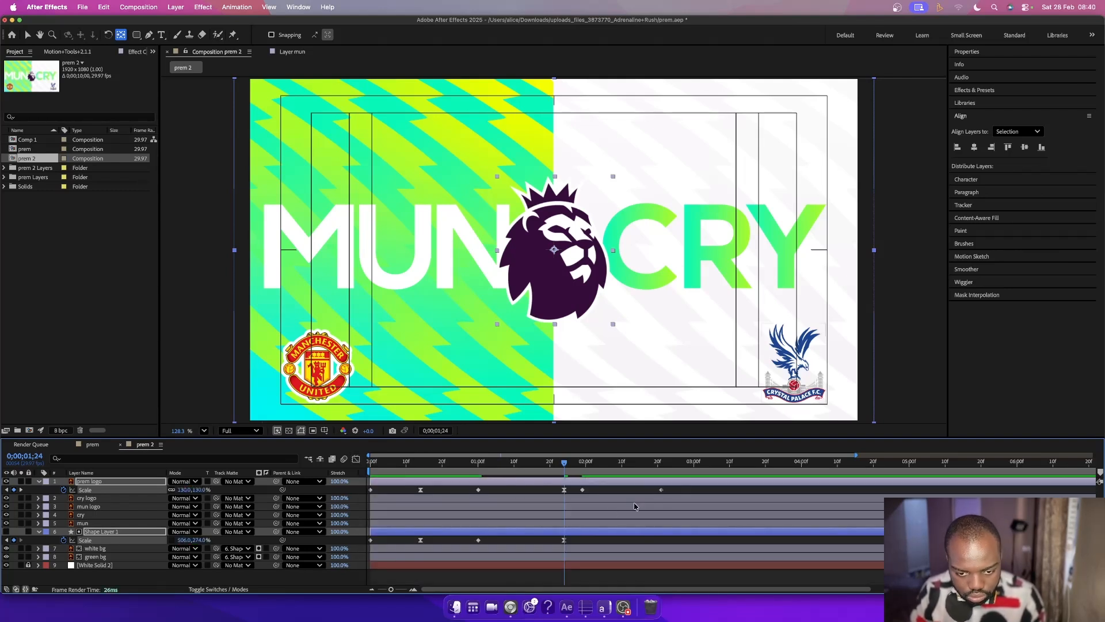
- Apply easing to the prem logo's last scale keyframe at 0;00;02;21
{"action": "left_click", "coordinate": [660, 489]}
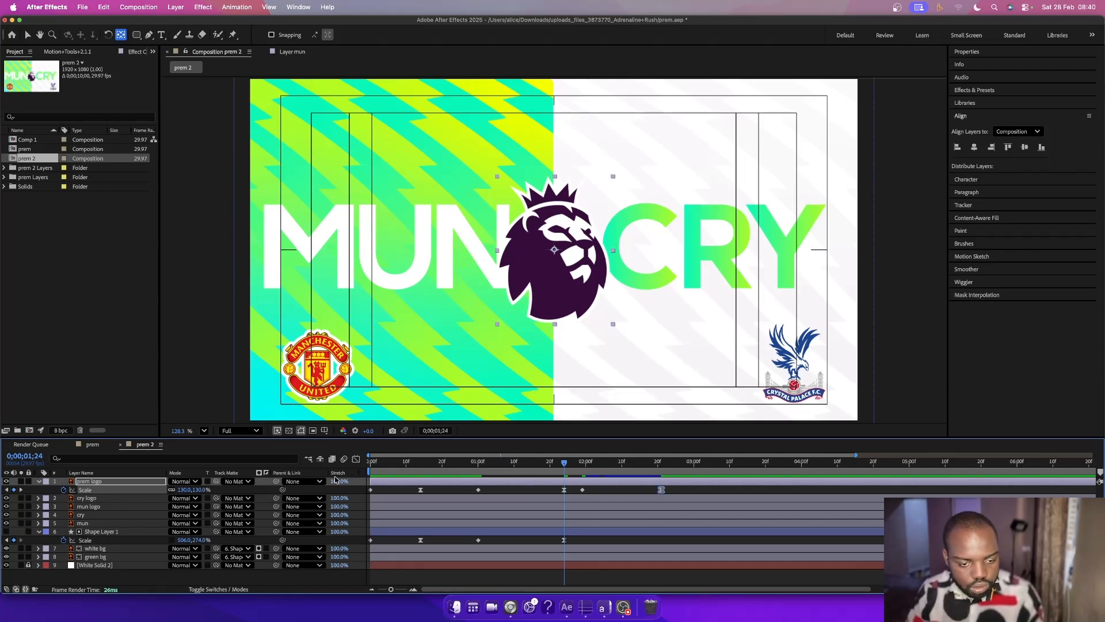
{"action": "left_click", "coordinate": [356, 459]}
{"action": "left_click", "coordinate": [356, 459]}
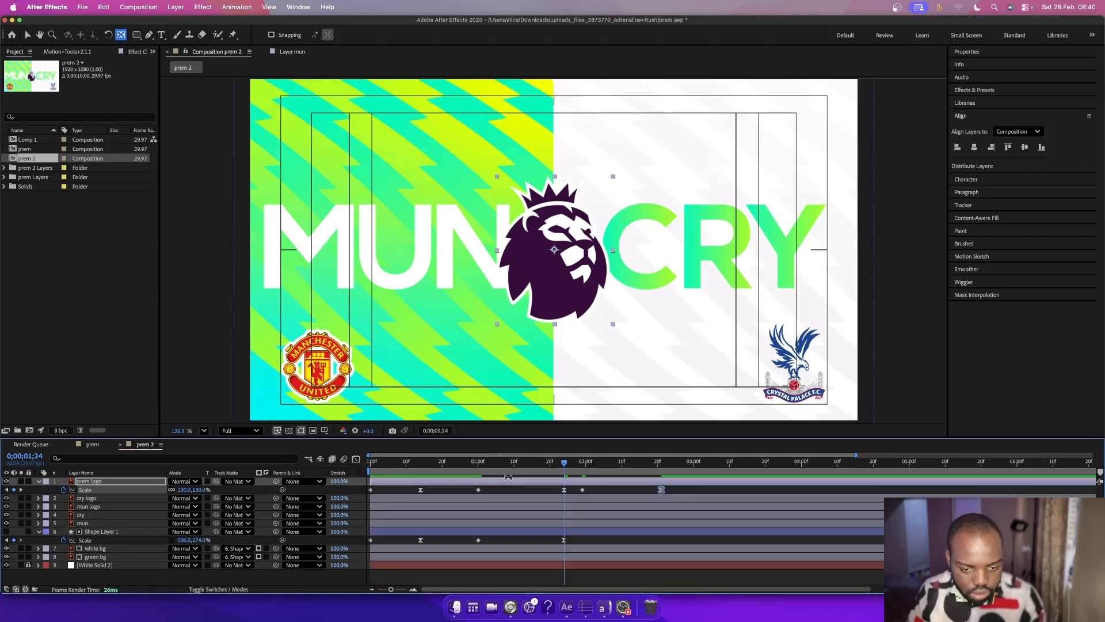
- Preview the eased logo and matte scale animation from the beginning
{"action": "key", "text": "space"}
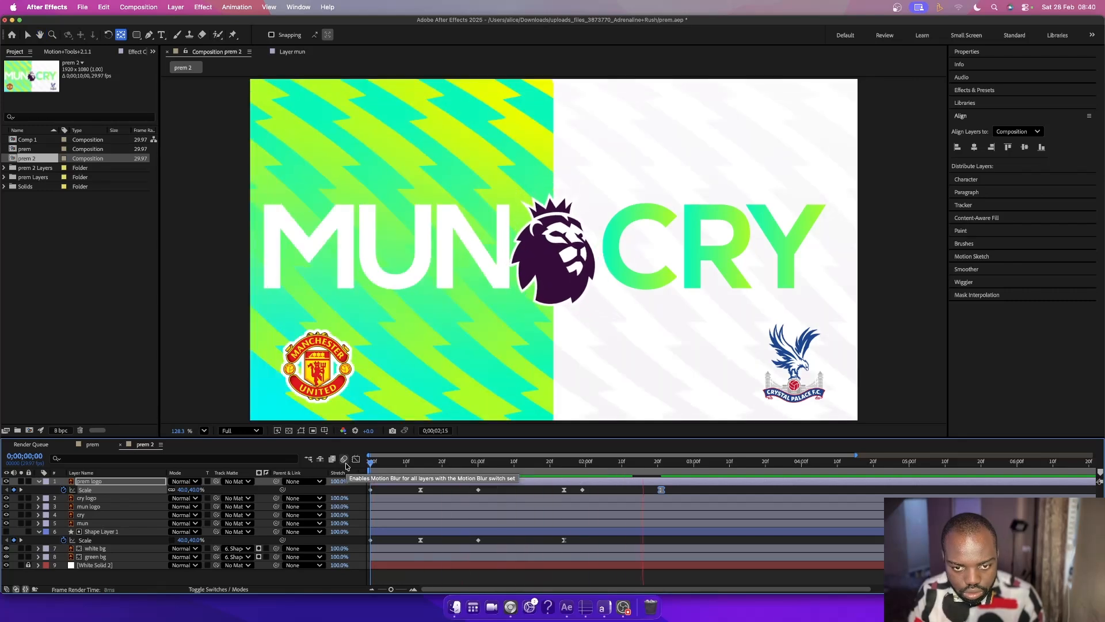
{"action": "key", "text": "space"}
{"action": "left_click_drag", "start_coordinate": [569, 470], "coordinate": [363, 479]}
{"action": "key", "text": "space"}
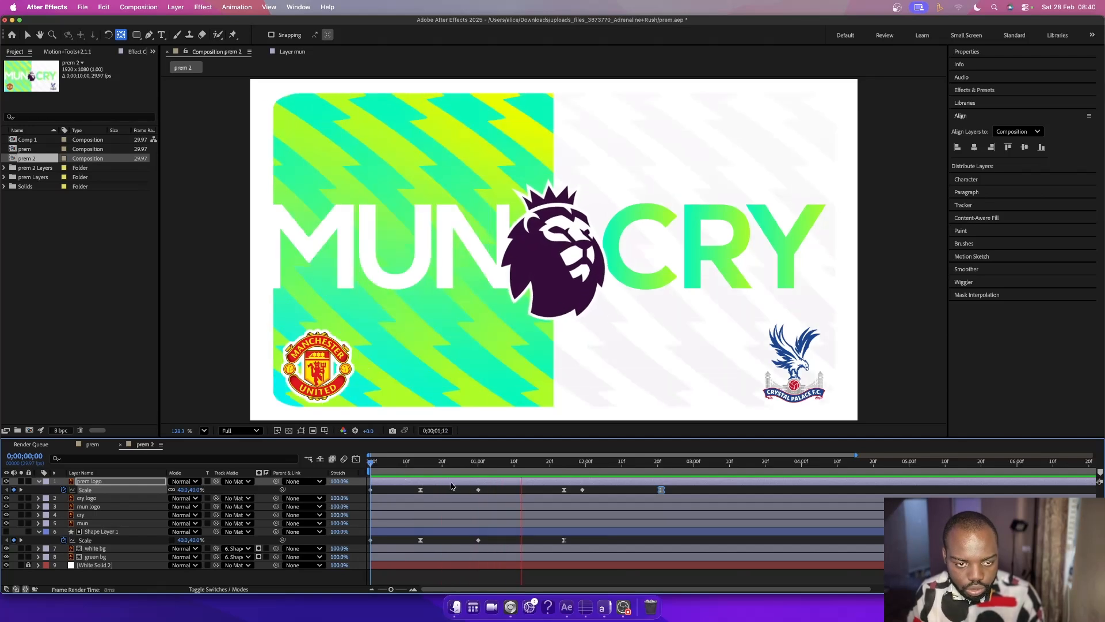
{"action": "key", "text": "space"}
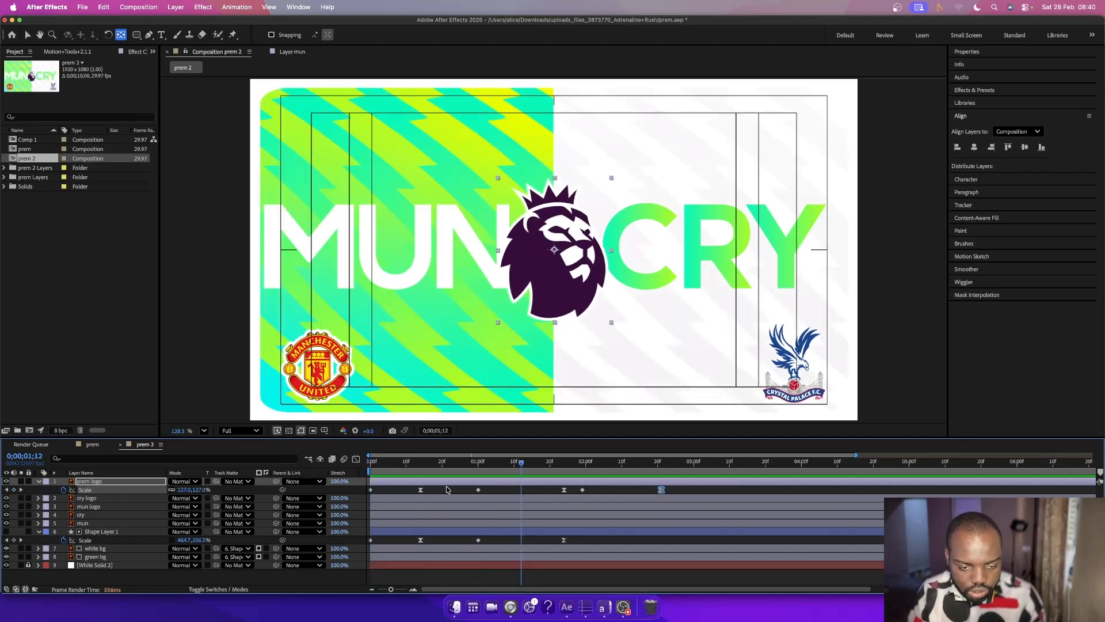
- Add position keyframes to the cry and mun text layers and place them at 0;00;02;00
{"action": "left_click", "coordinate": [529, 463]}
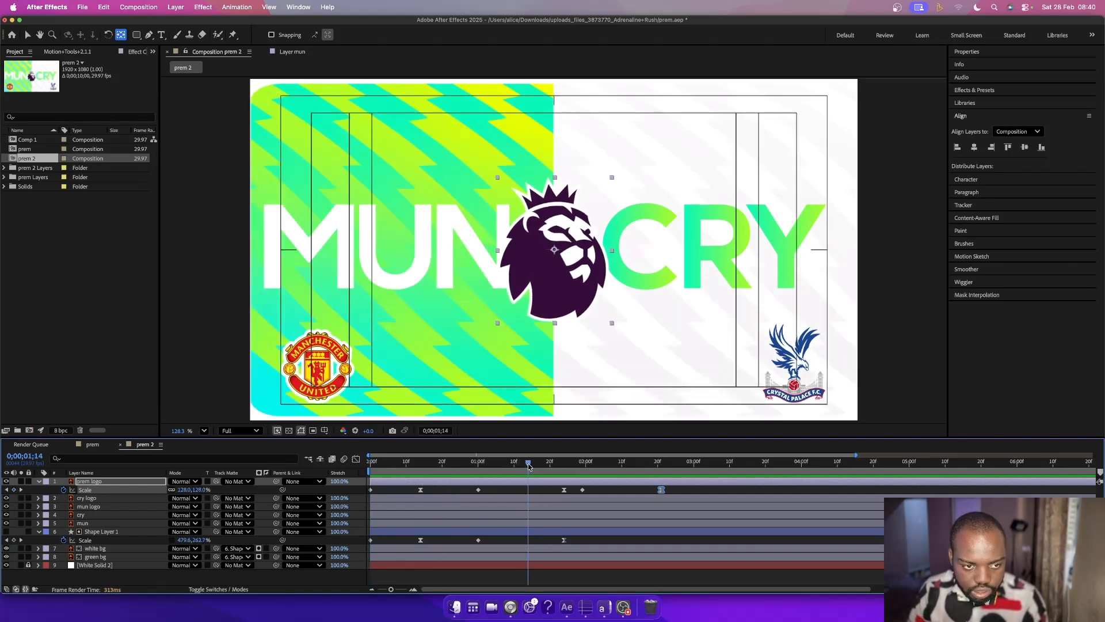
{"action": "left_click", "coordinate": [105, 499]}
{"action": "left_click", "coordinate": [99, 508], "text": "shift"}
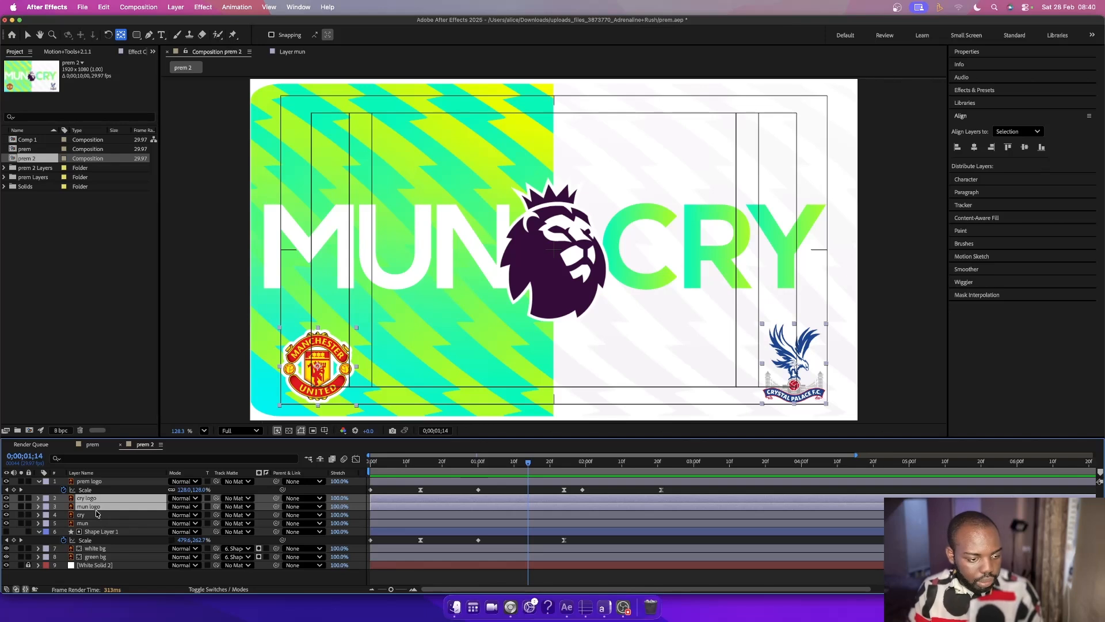
{"action": "left_click", "coordinate": [94, 515]}
{"action": "left_click", "coordinate": [90, 525], "text": "shift"}
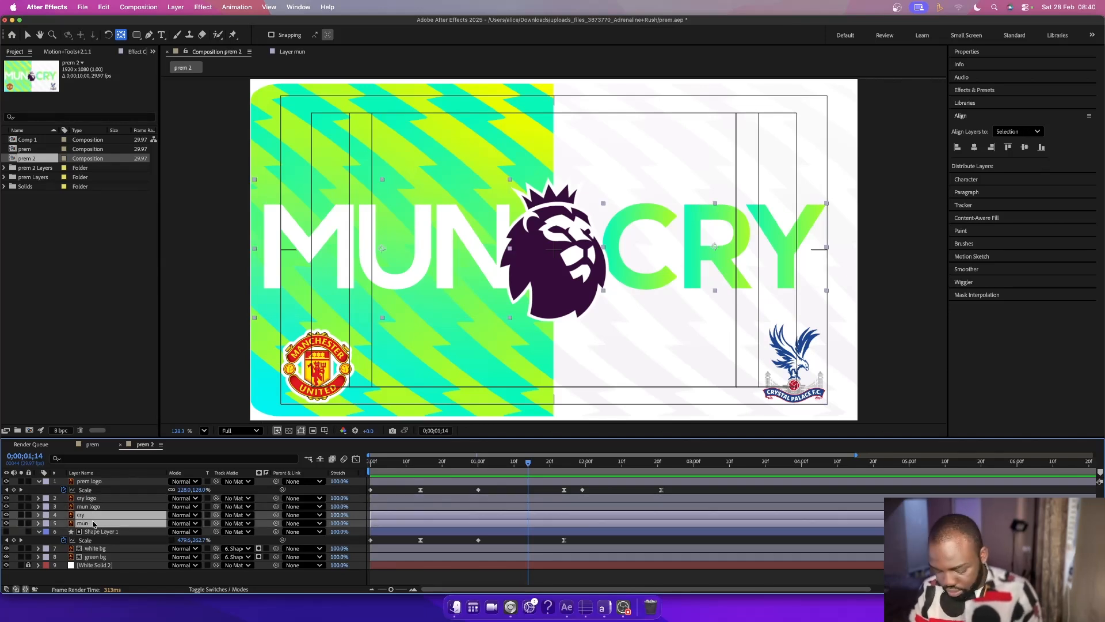
{"action": "key", "text": "s"}
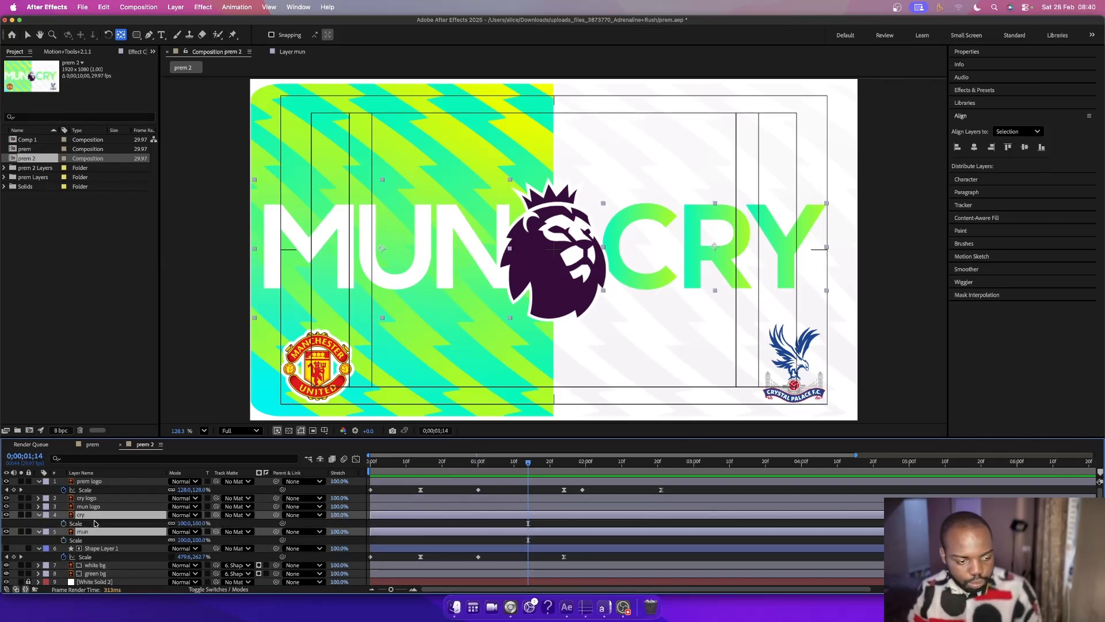
{"action": "key", "text": "p"}
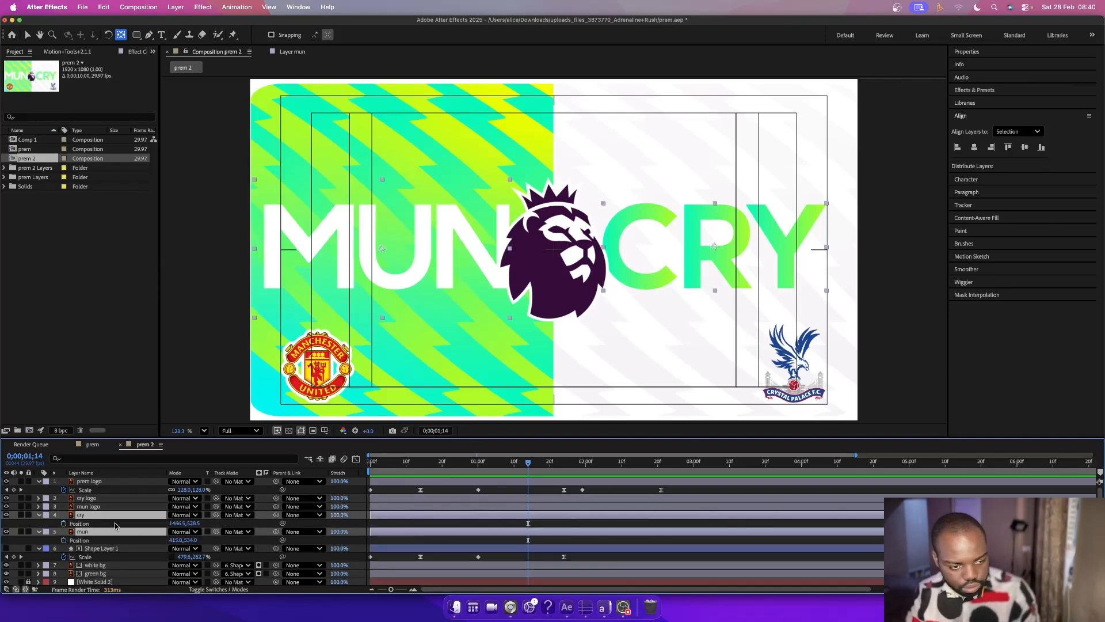
{"action": "left_click", "coordinate": [64, 524]}
{"action": "left_click_drag", "start_coordinate": [530, 523], "coordinate": [585, 531]}
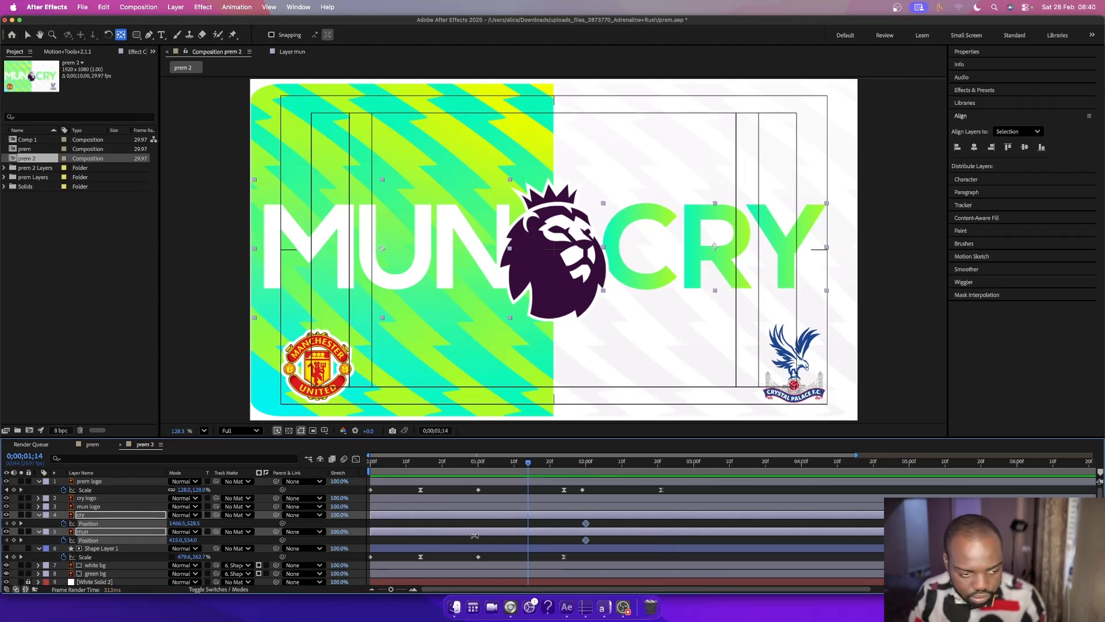
- At 0;00;01;14, set starting positions that push cry outside the frame's right edge and mun outside its left edge
{"action": "left_click", "coordinate": [184, 525]}
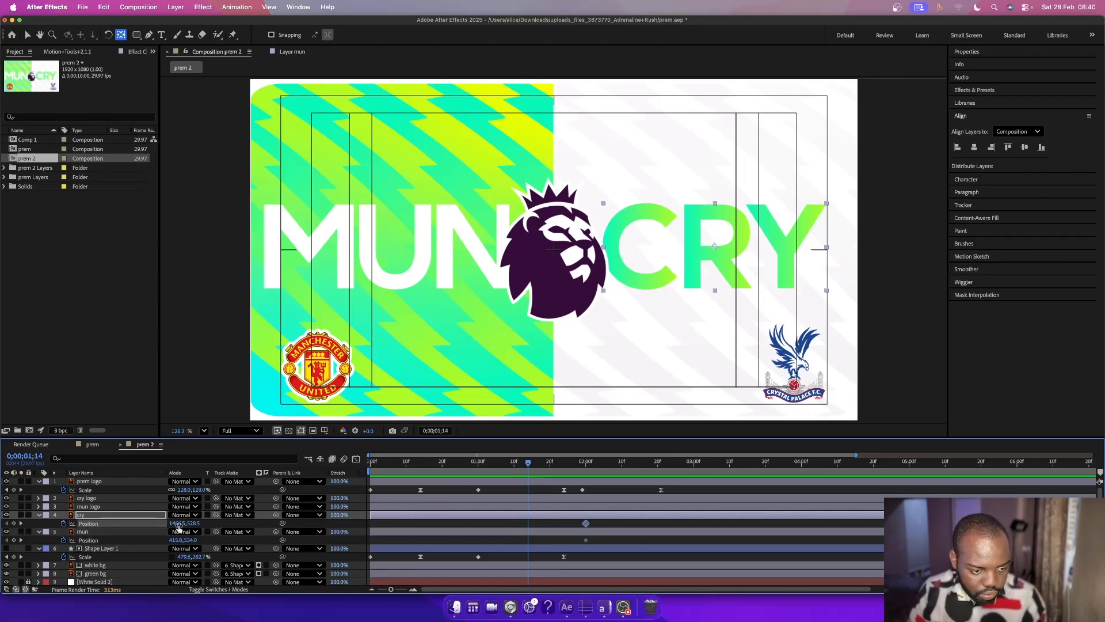
{"action": "left_click_drag", "start_coordinate": [176, 527], "coordinate": [607, 536]}
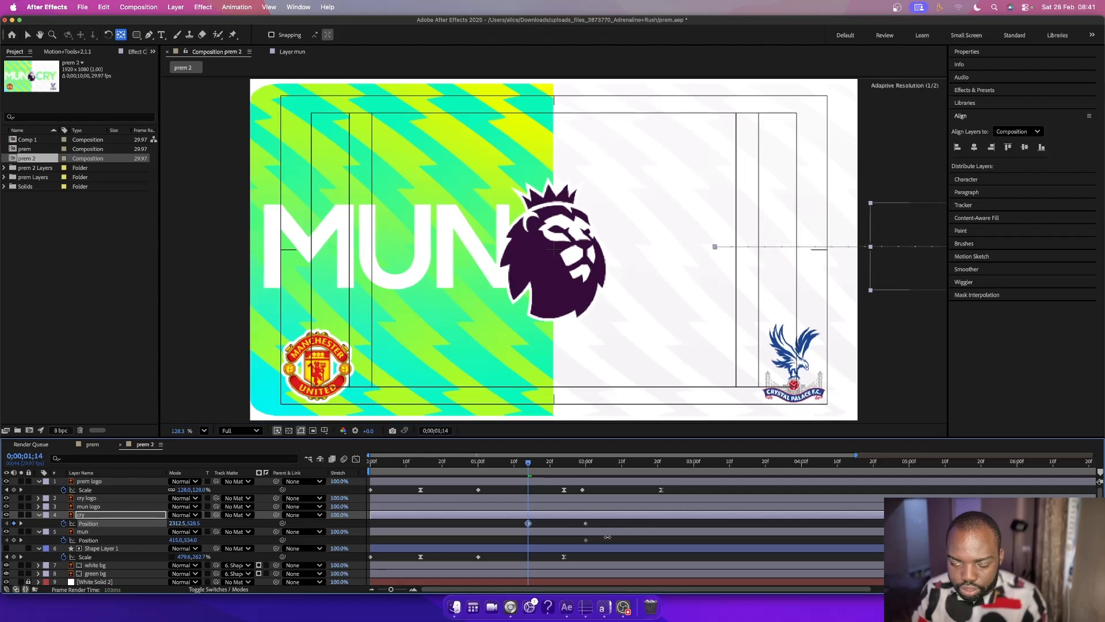
{"action": "left_click_drag", "start_coordinate": [187, 541], "coordinate": [66, 543]}
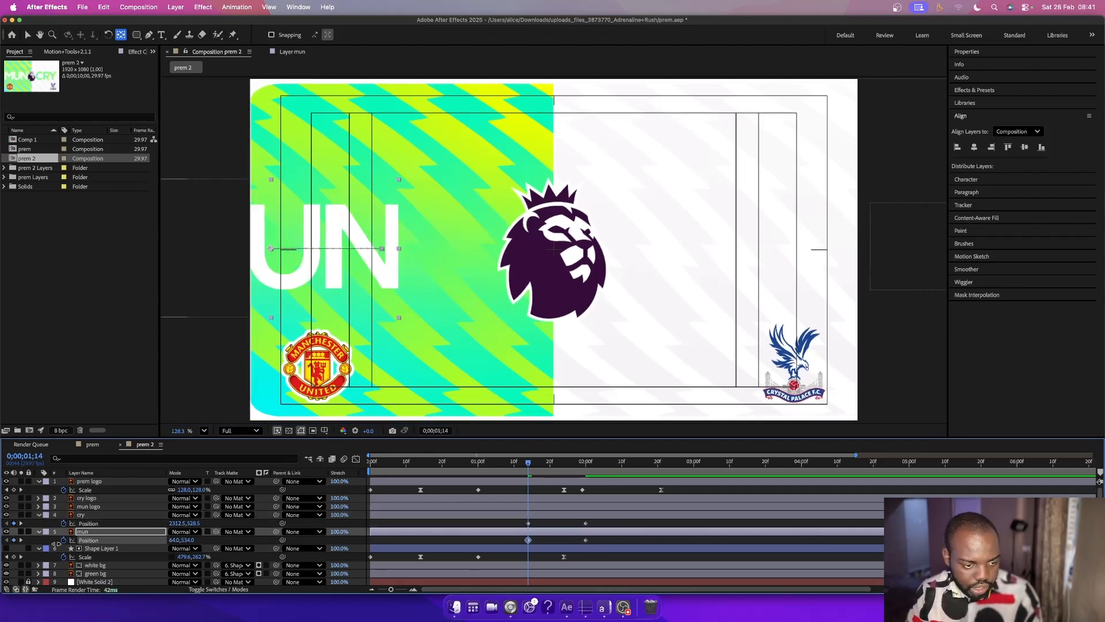
{"action": "left_click_drag", "start_coordinate": [182, 540], "coordinate": [147, 541]}
- Ease the cry and mun text's final position keyframes, lengthen their incoming influence in the speed graph, and preview the slide-in
{"action": "left_click_drag", "start_coordinate": [609, 541], "coordinate": [569, 527]}
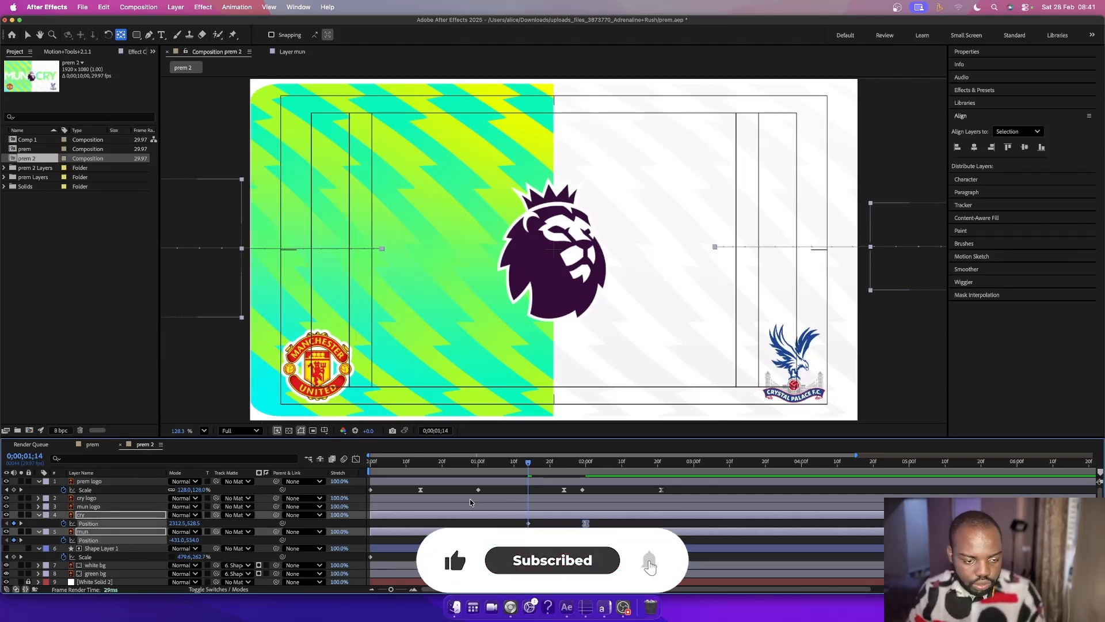
{"action": "key", "text": "shift+F3"}
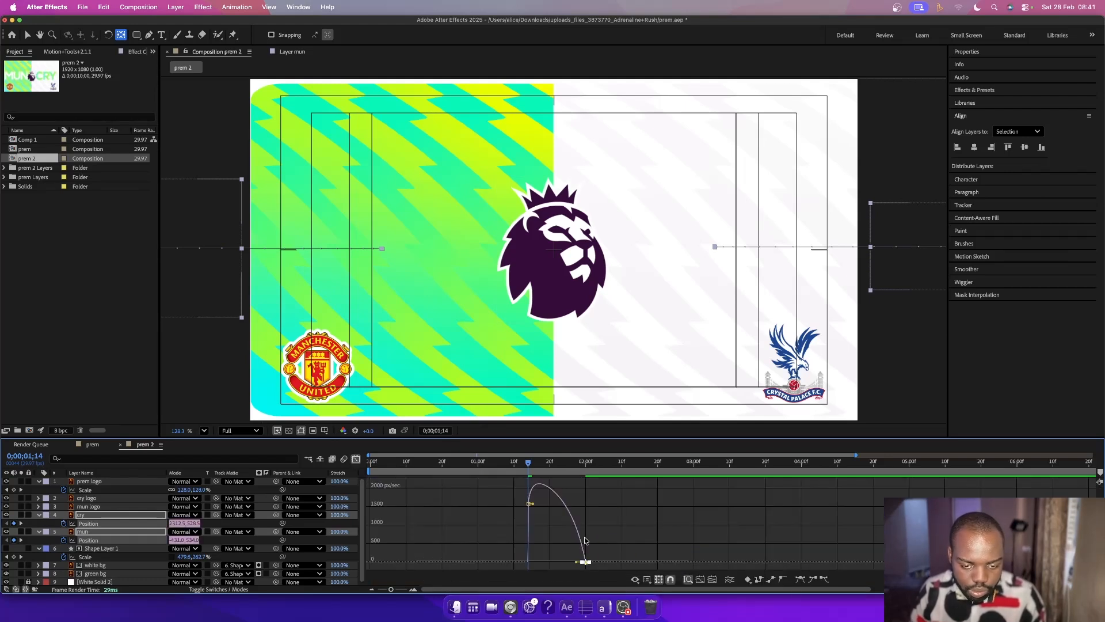
{"action": "left_click_drag", "start_coordinate": [578, 563], "coordinate": [556, 562]}
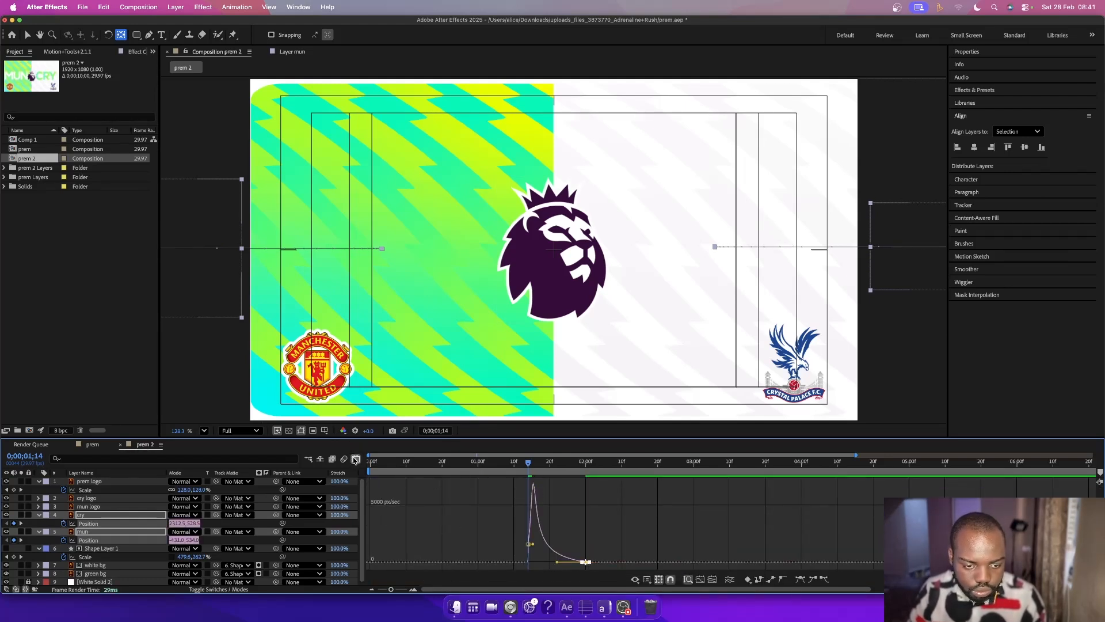
{"action": "left_click", "coordinate": [355, 458]}
{"action": "key", "text": "space"}
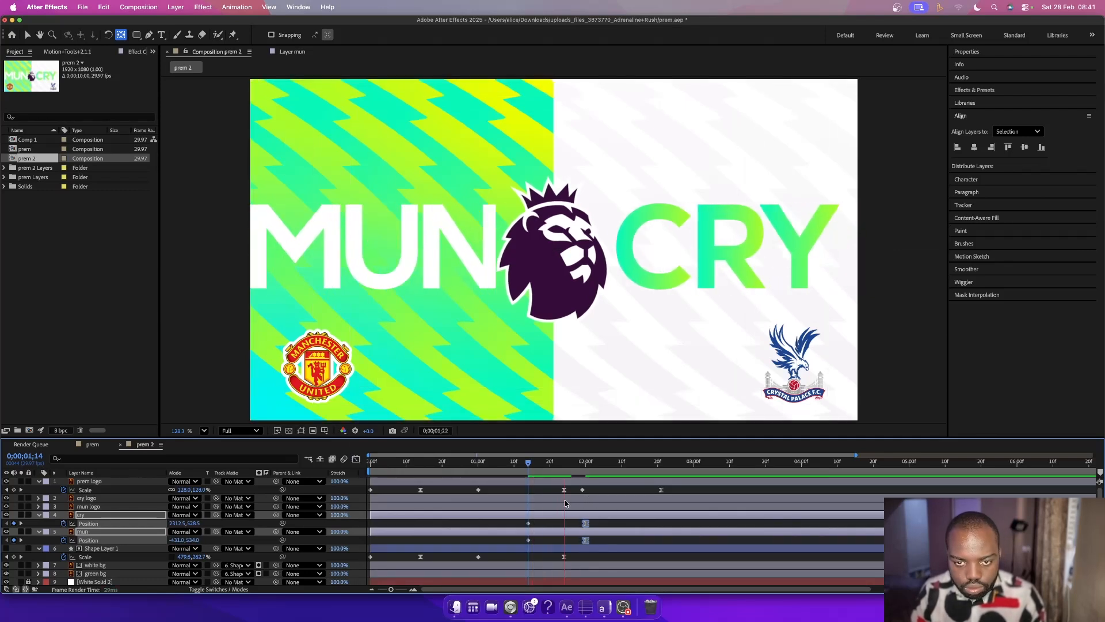
{"action": "key", "text": "space"}
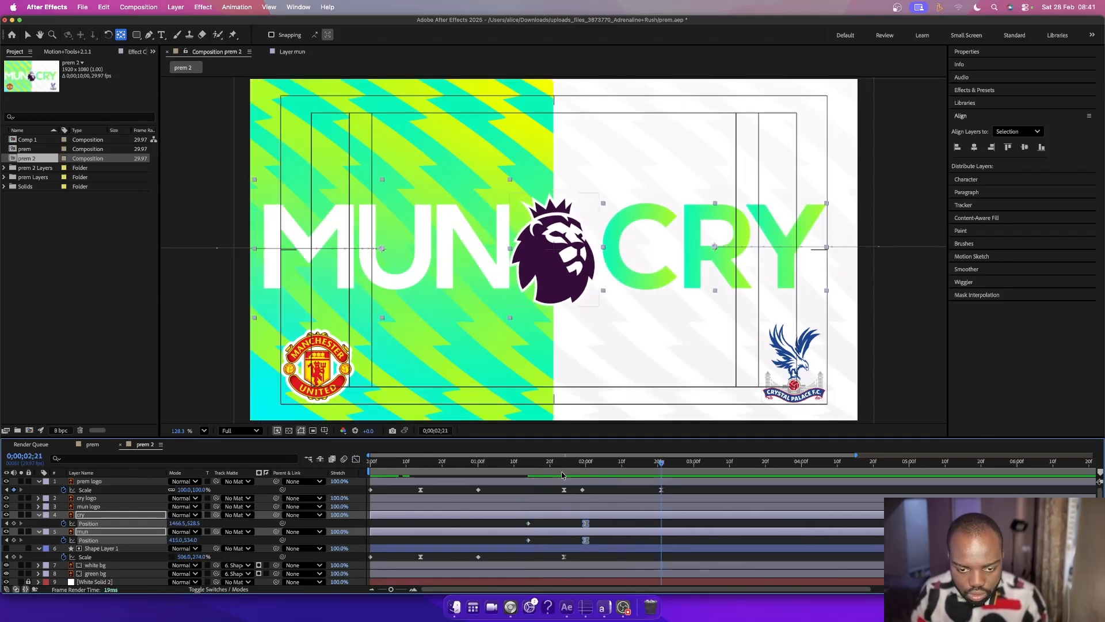
- Keyframe the cry logo and mun logo positions to rise from below the frame at 0;00;01;20, reaching their places shortly after 0;00;02;00
{"action": "mouse_move", "coordinate": [540, 468]}
{"action": "left_mouse_down"}
{"action": "mouse_move", "coordinate": [521, 472]}
{"action": "mouse_move", "coordinate": [549, 474]}
{"action": "left_mouse_up"}
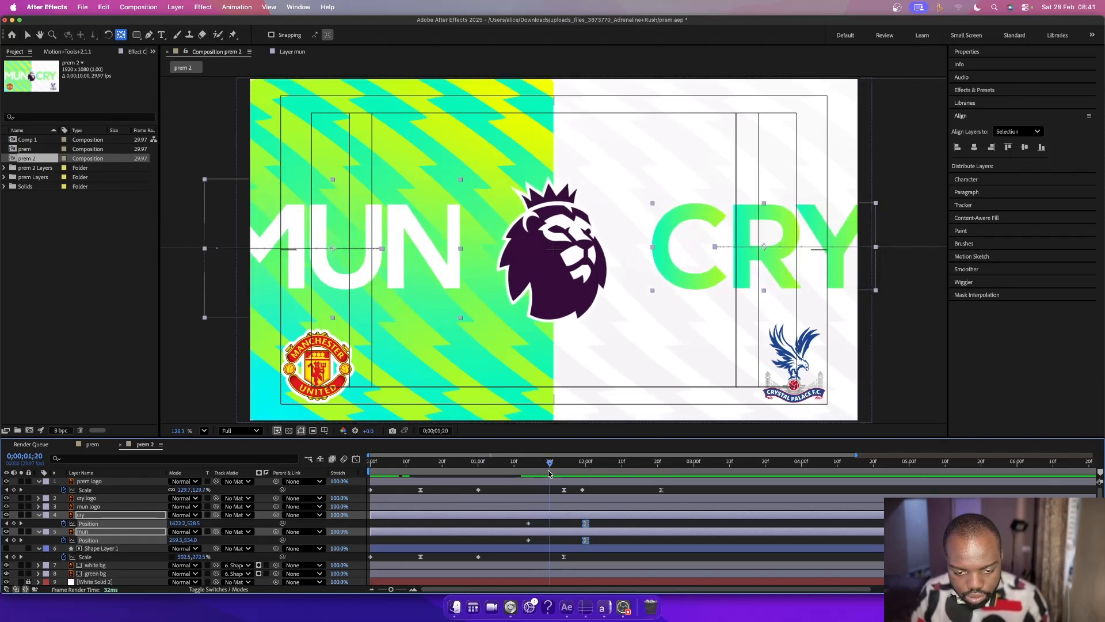
{"action": "left_click", "coordinate": [563, 506]}
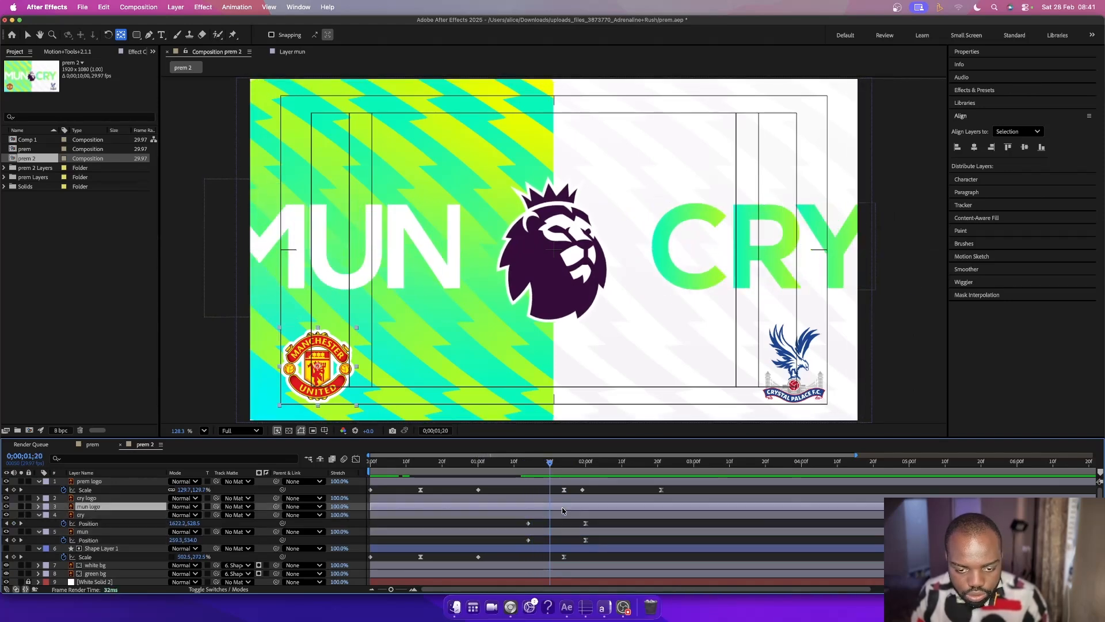
{"action": "left_click", "coordinate": [509, 499], "text": "shift"}
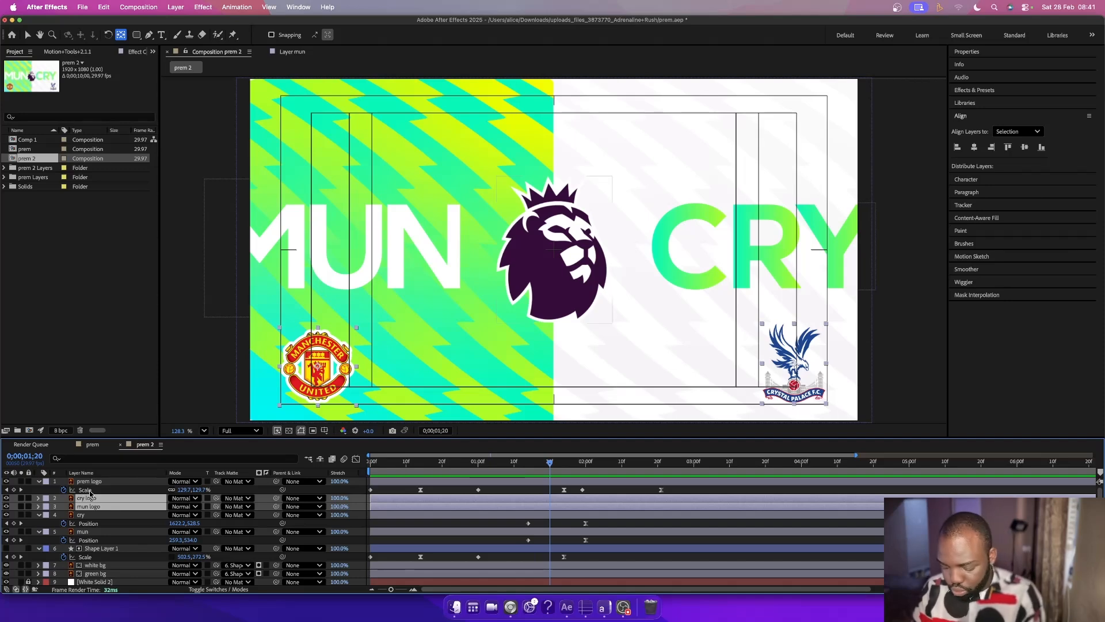
{"action": "key", "text": "p"}
{"action": "scroll", "coordinate": [26, 495], "scroll_direction": "down", "scroll_amount": 1}
{"action": "key", "text": "alt+shift+p"}
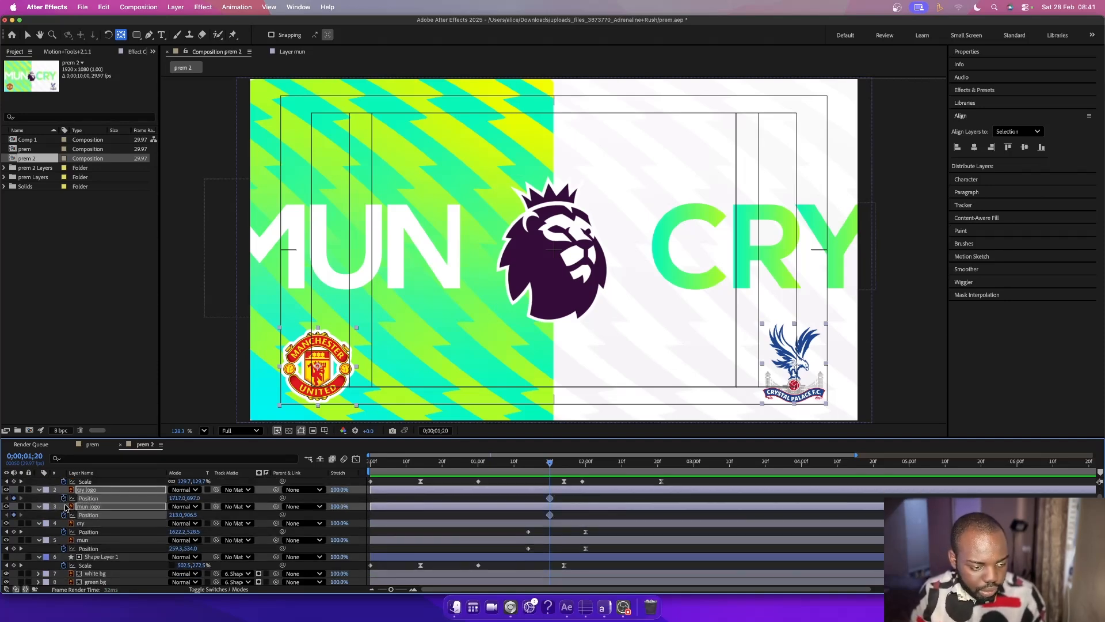
{"action": "left_click_drag", "start_coordinate": [550, 515], "coordinate": [615, 520]}
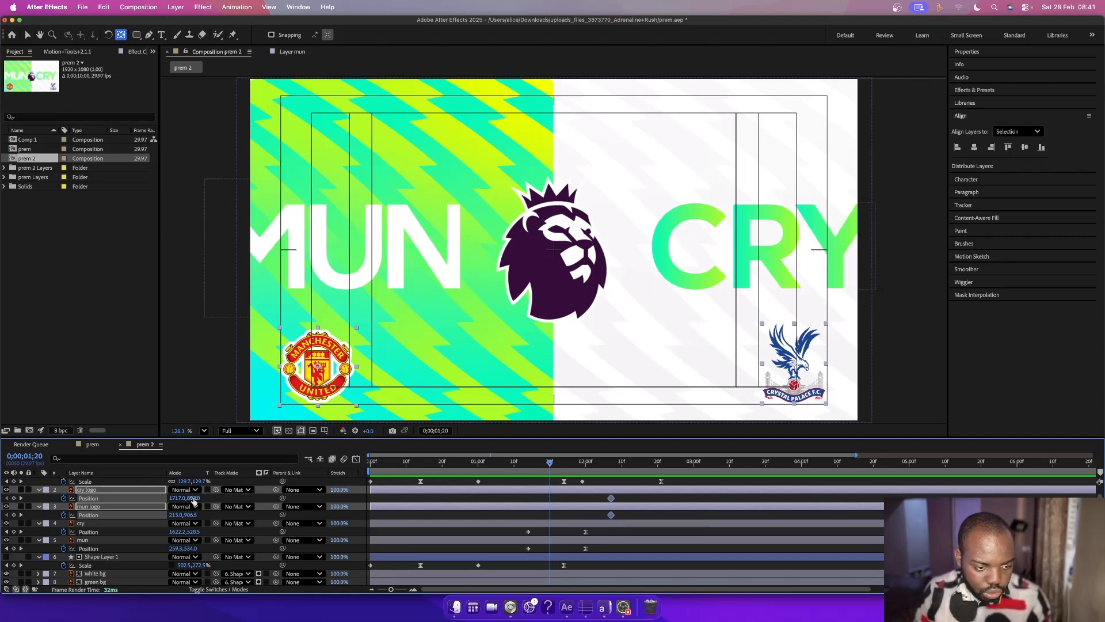
{"action": "left_click_drag", "start_coordinate": [196, 499], "coordinate": [351, 497]}
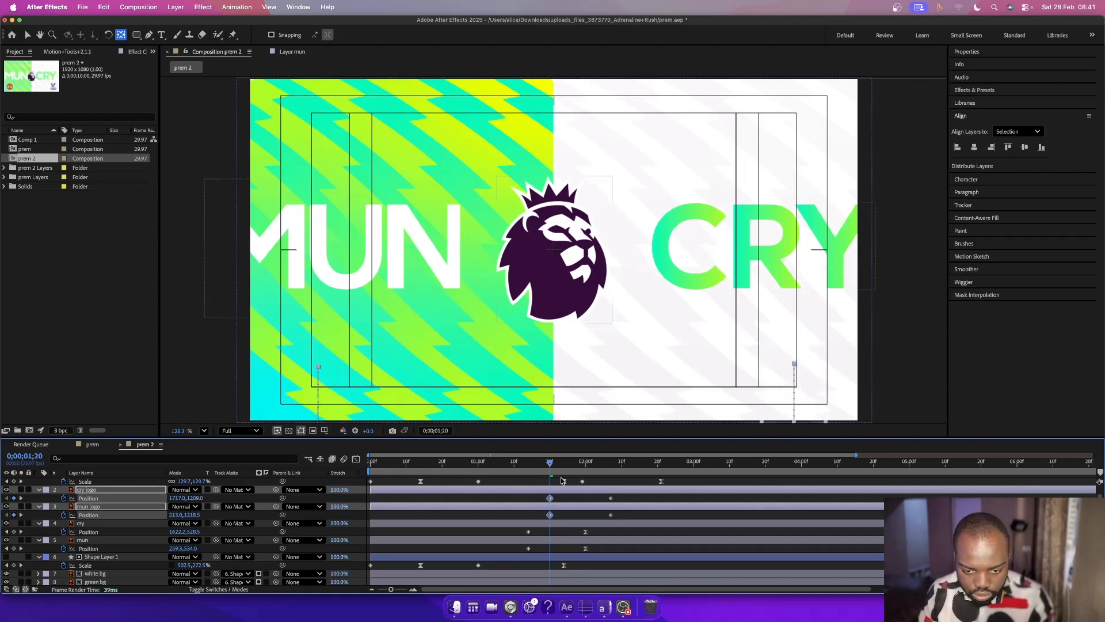
- Ease both club logos' final position keyframes and extend their incoming influence to 100% in the speed graph
{"action": "left_click_drag", "start_coordinate": [632, 518], "coordinate": [594, 497]}
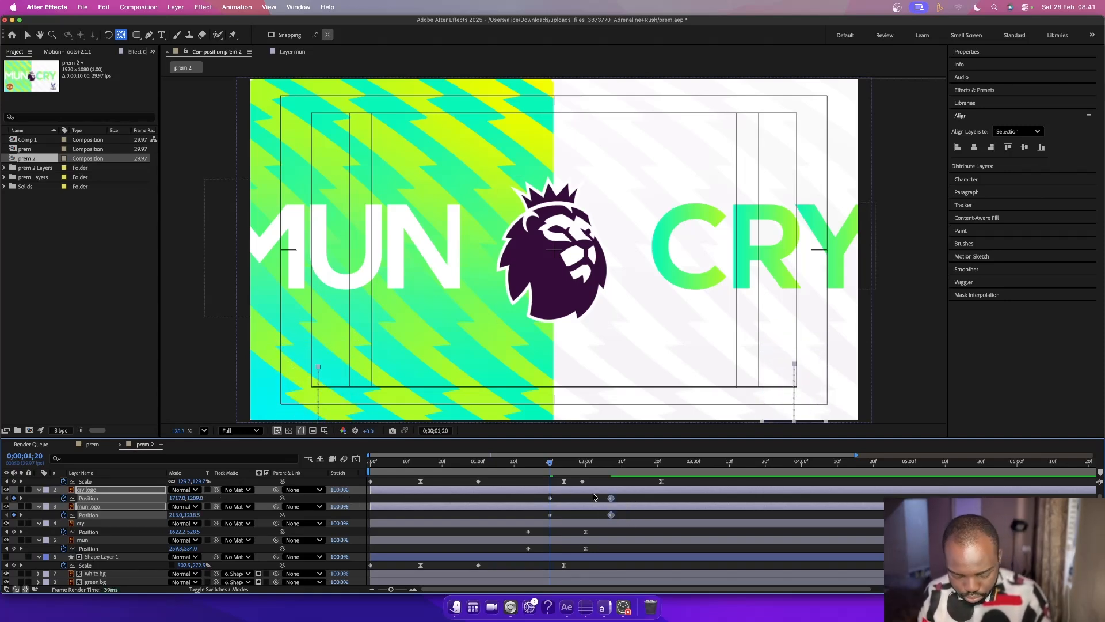
{"action": "key", "text": "F9"}
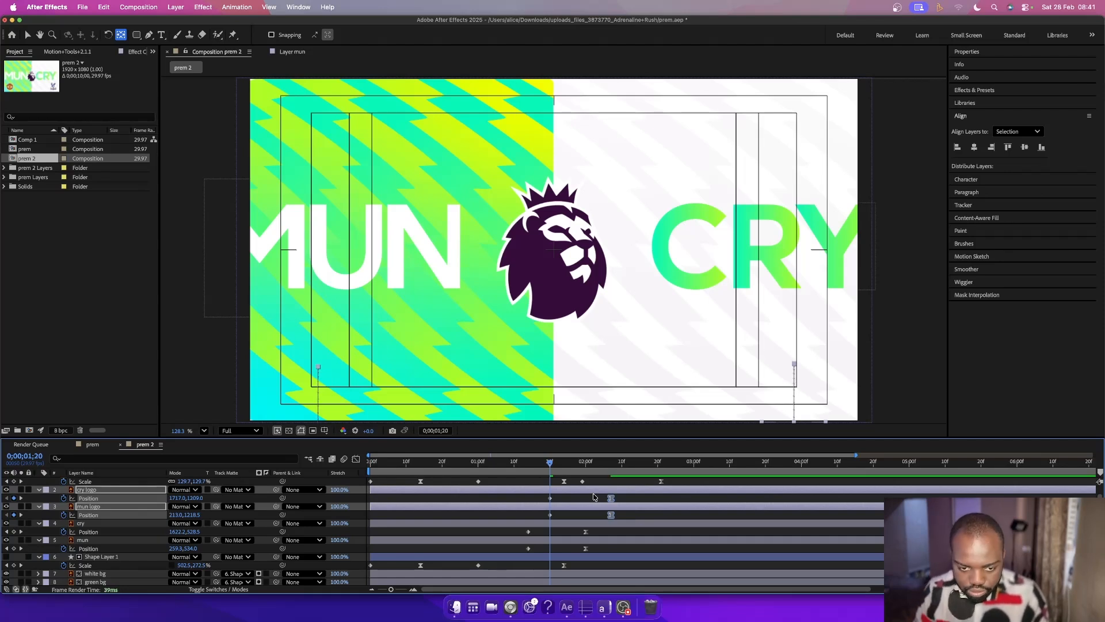
{"action": "left_click", "coordinate": [356, 460]}
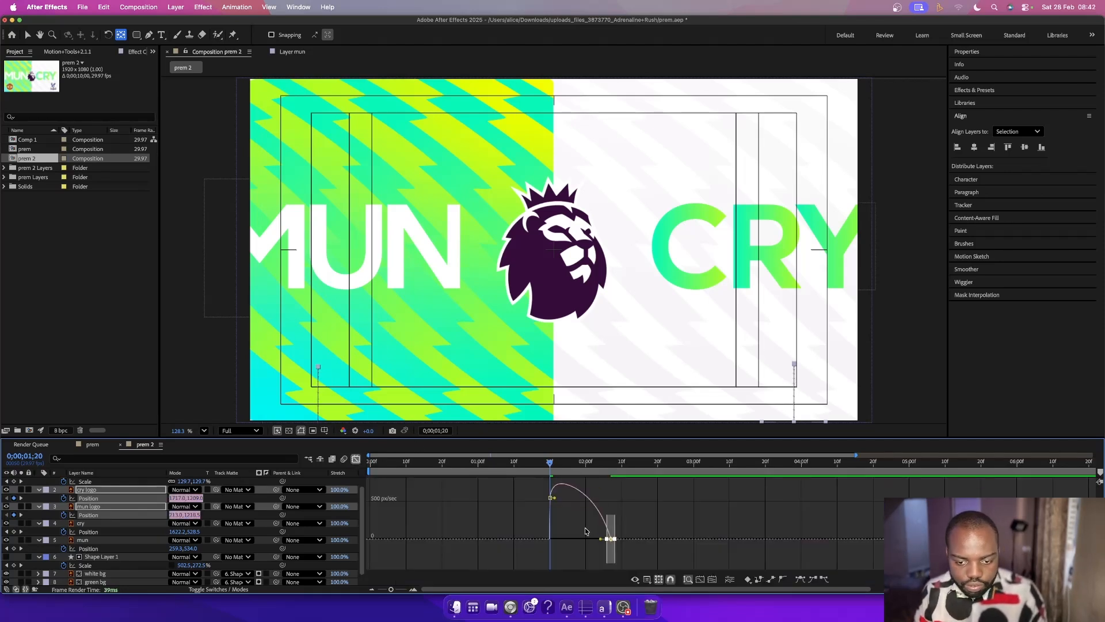
{"action": "left_click_drag", "start_coordinate": [601, 539], "coordinate": [560, 562]}
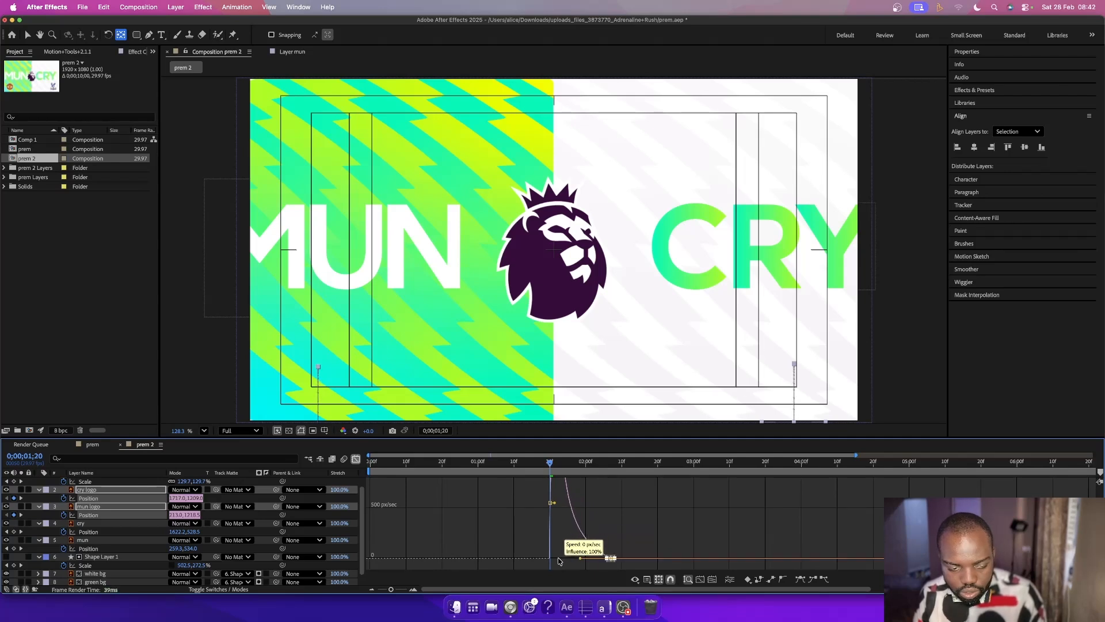
{"action": "left_click", "coordinate": [356, 460]}
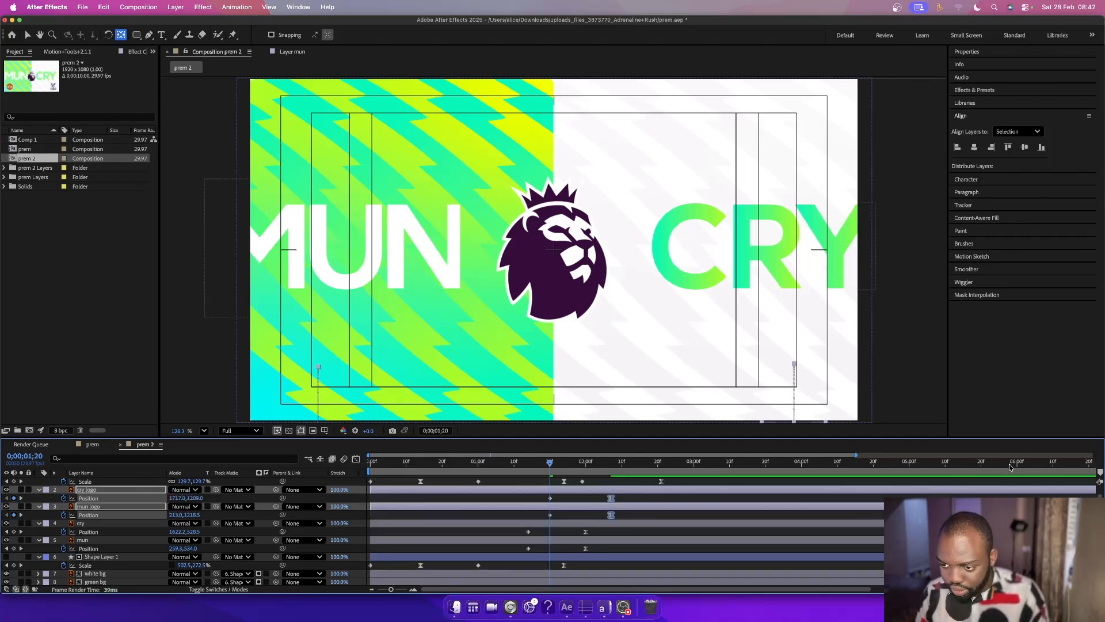
- Shorten the work area to end at about 0;00;03;15 and preview the full animation from the beginning
{"action": "left_click_drag", "start_coordinate": [855, 456], "coordinate": [1094, 456]}
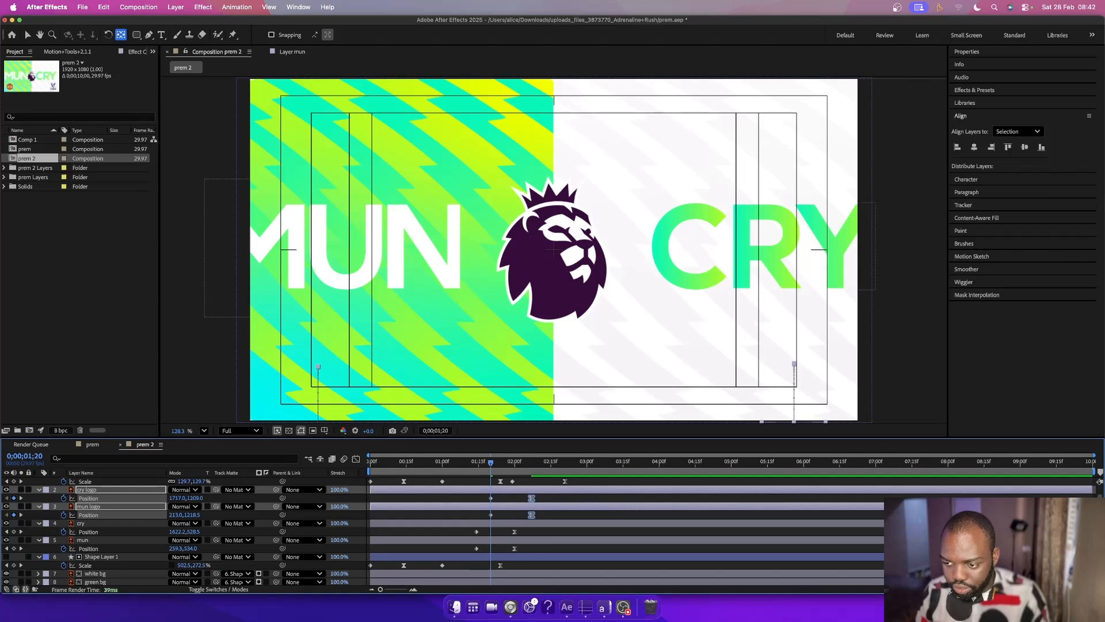
{"action": "left_click_drag", "start_coordinate": [1074, 473], "coordinate": [622, 471]}
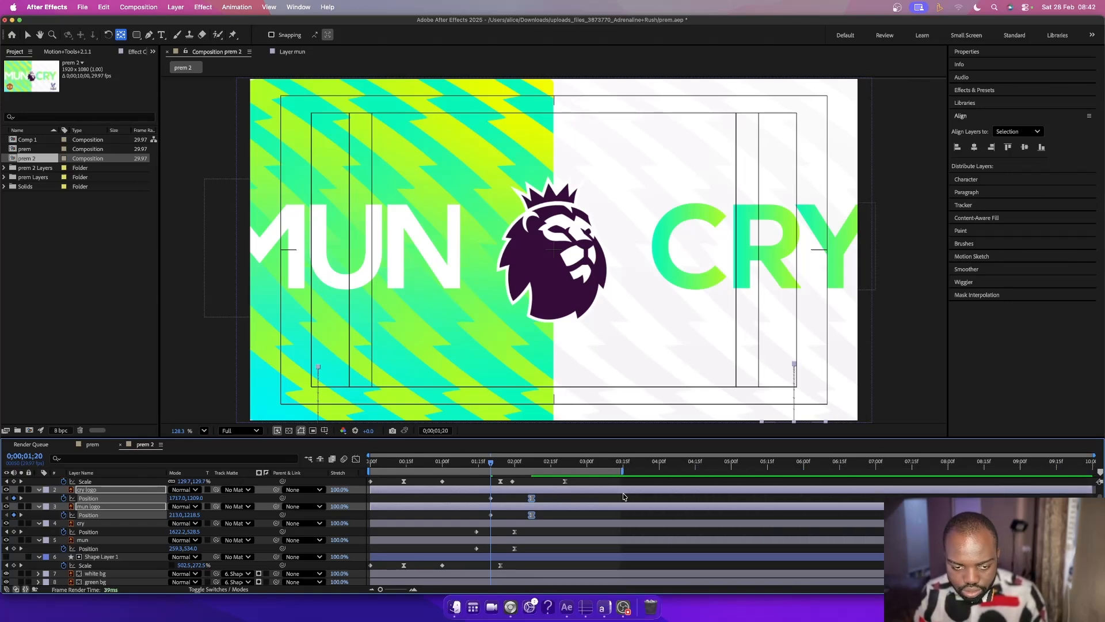
{"action": "left_click_drag", "start_coordinate": [491, 463], "coordinate": [336, 464]}
{"action": "key", "text": "space"}
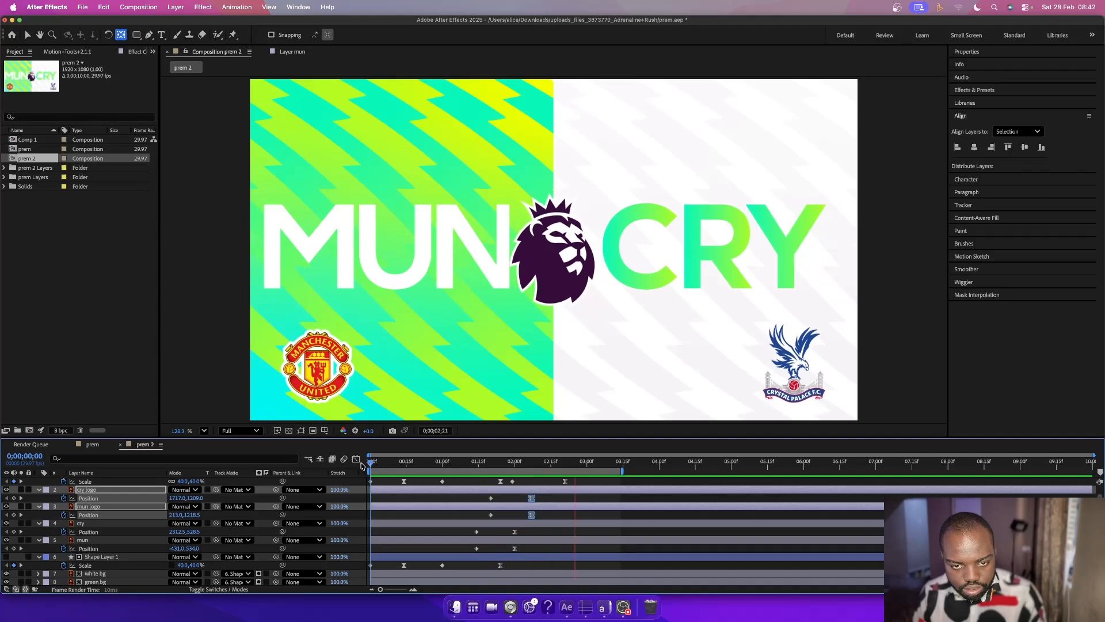
{"action": "key", "text": "space"}
- Trim the start of the logo, text, shape and background layers to 0;00;00;03, leaving the white solid untrimmed
{"action": "left_click", "coordinate": [374, 466]}
{"action": "left_click_drag", "start_coordinate": [375, 467], "coordinate": [378, 469]}
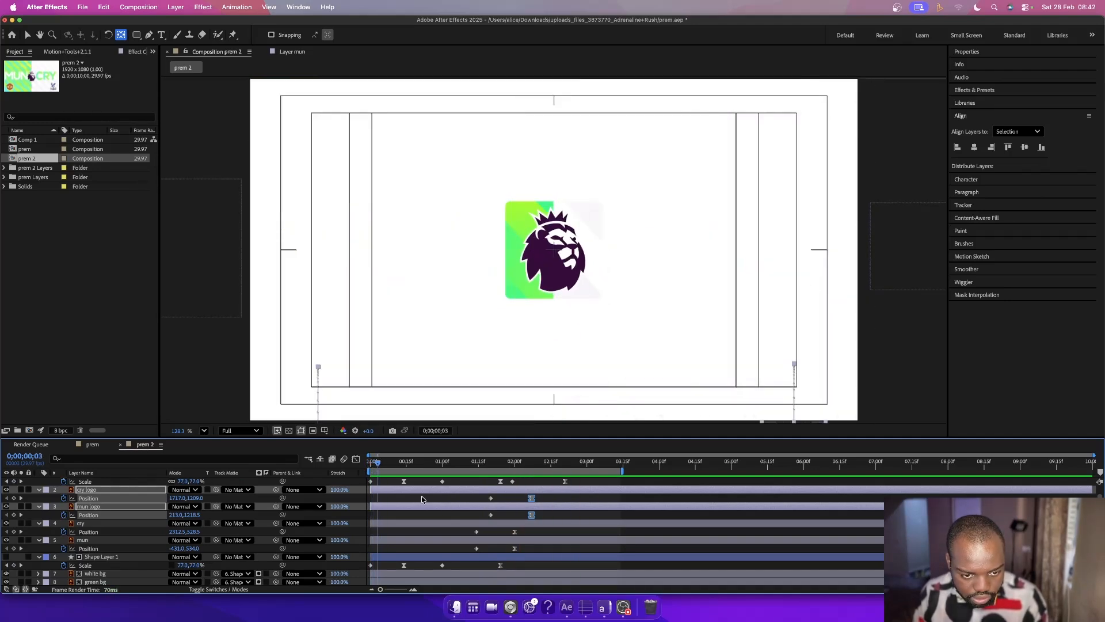
{"action": "left_click_drag", "start_coordinate": [378, 467], "coordinate": [377, 464]}
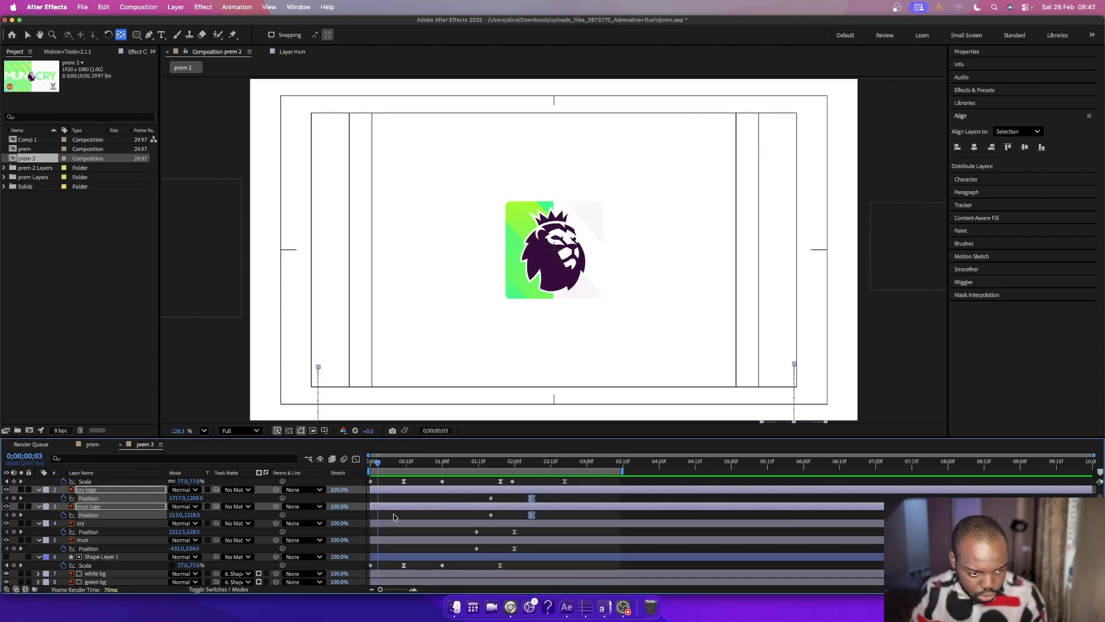
{"action": "scroll", "coordinate": [397, 516], "scroll_direction": "down", "scroll_amount": 1}
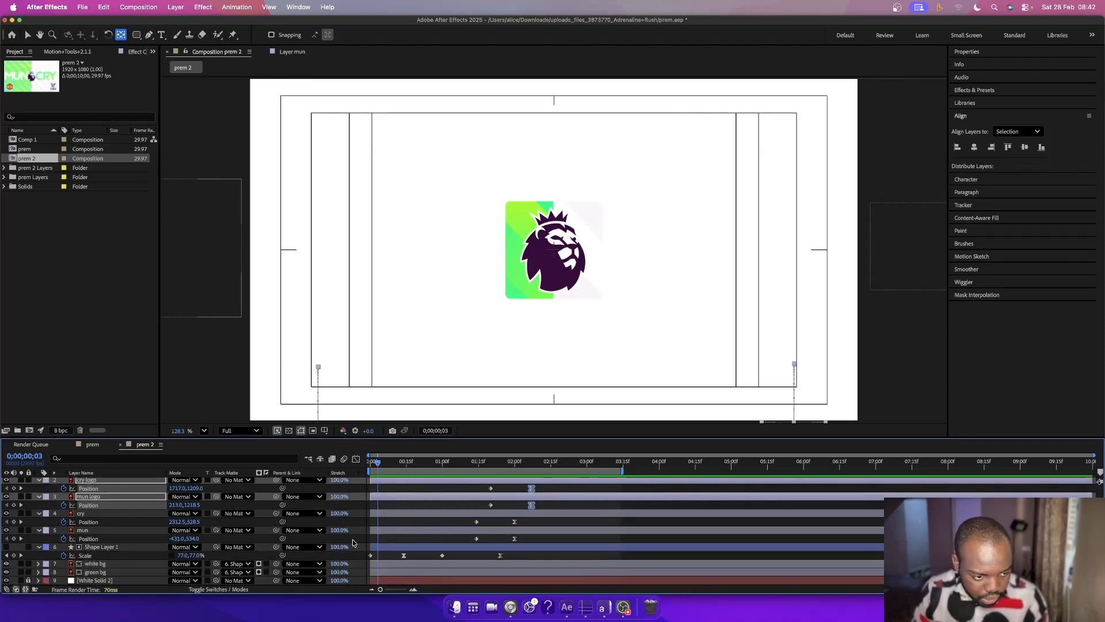
{"action": "scroll", "coordinate": [381, 499], "scroll_direction": "up", "scroll_amount": 2}
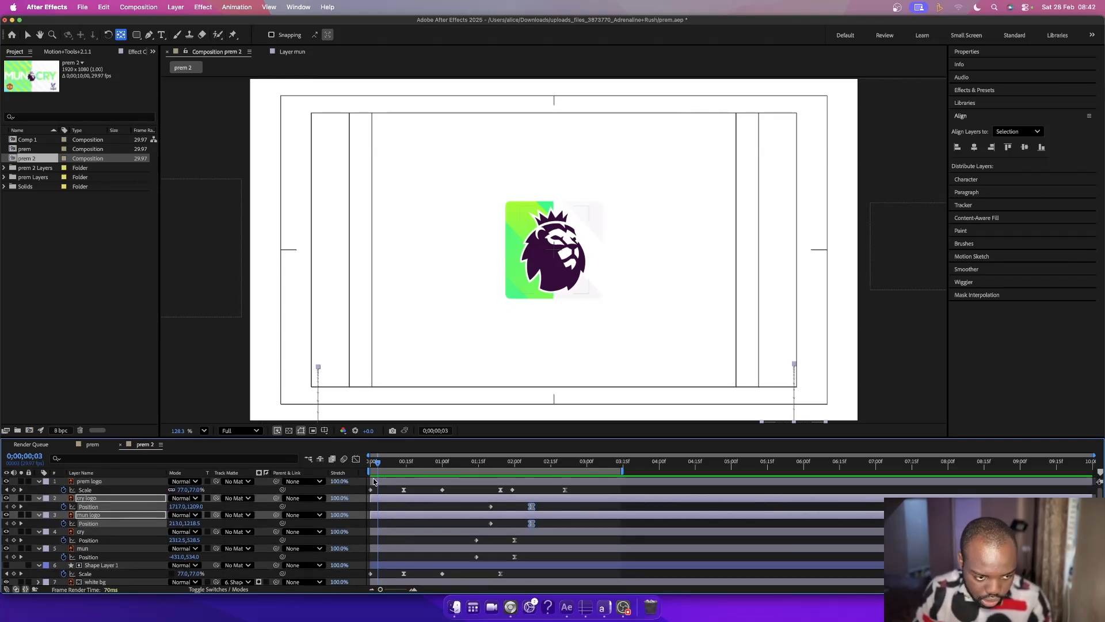
{"action": "left_click", "coordinate": [371, 480]}
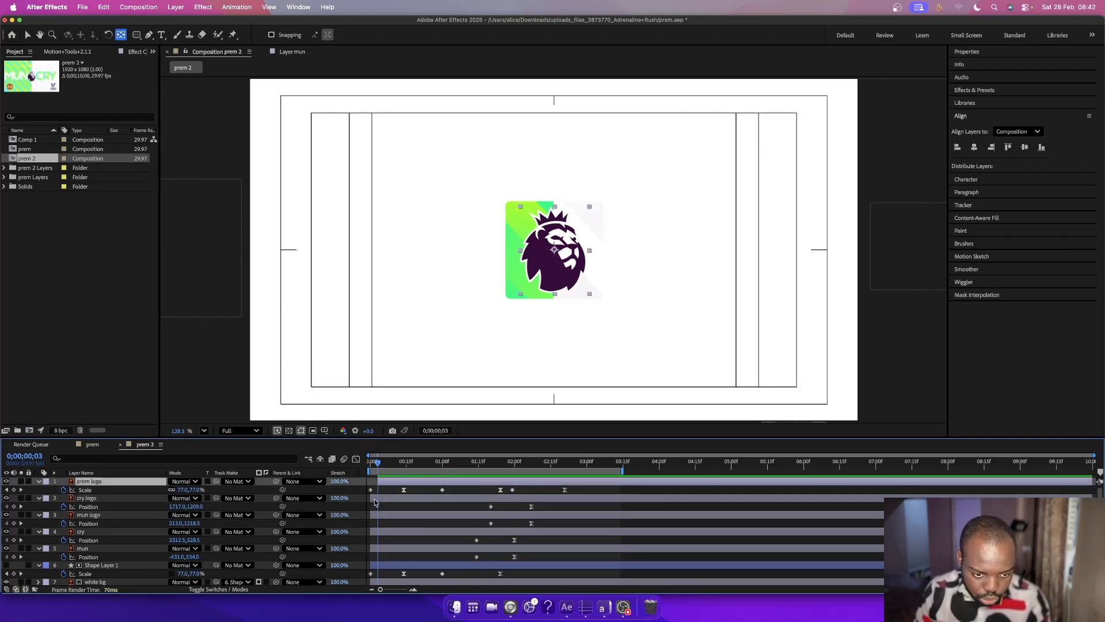
{"action": "left_click", "coordinate": [372, 500]}
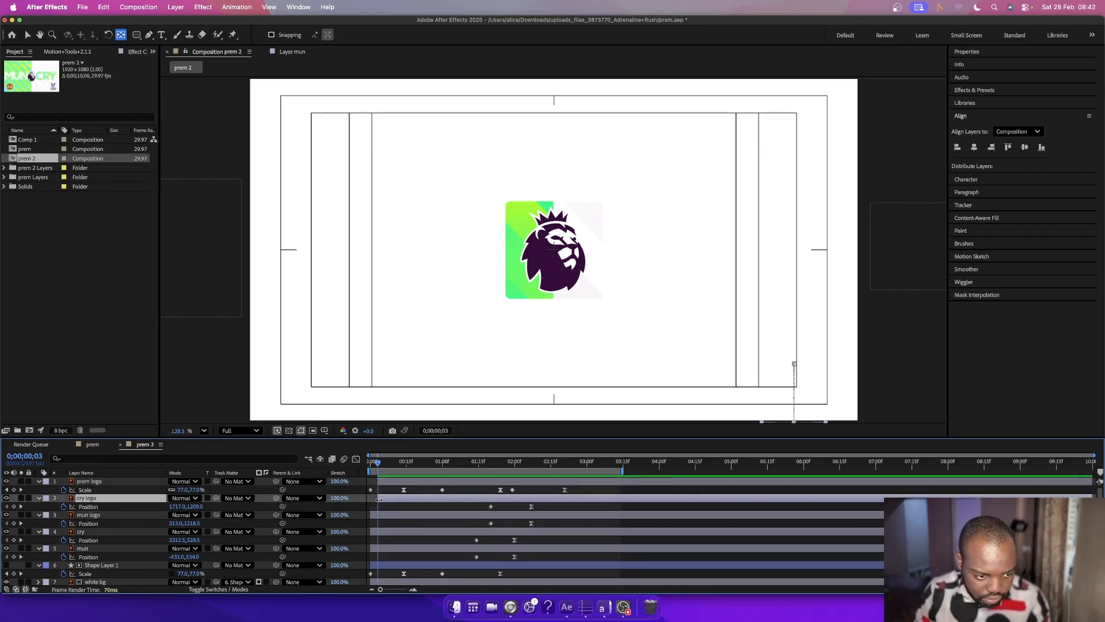
{"action": "left_click", "coordinate": [403, 515]}
{"action": "scroll", "coordinate": [402, 547], "scroll_direction": "down", "scroll_amount": 2}
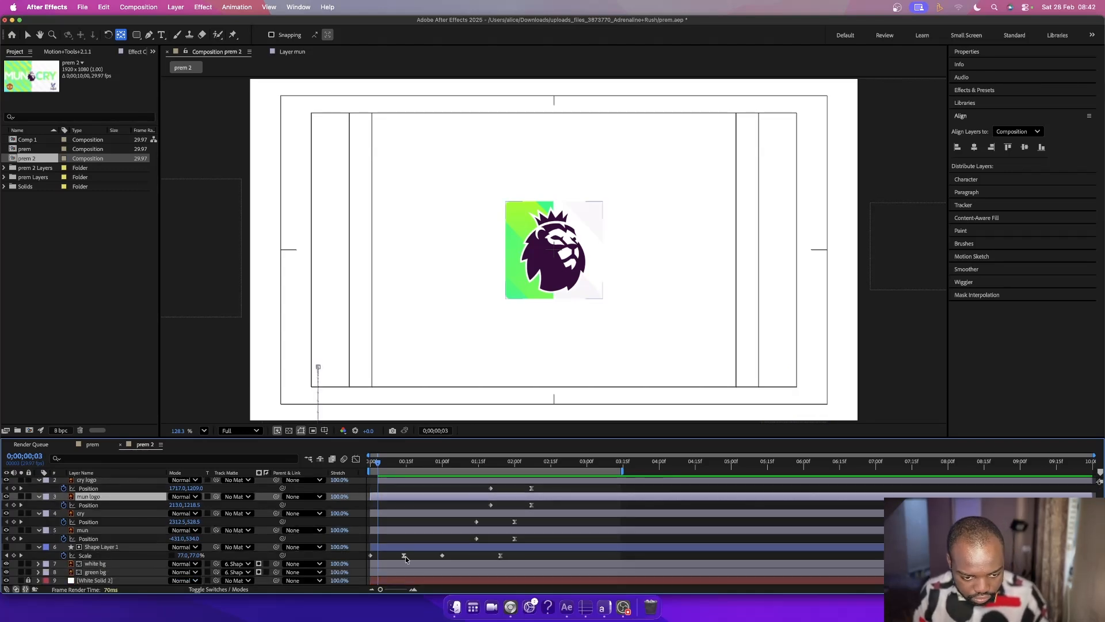
{"action": "left_click", "coordinate": [402, 571], "text": "shift"}
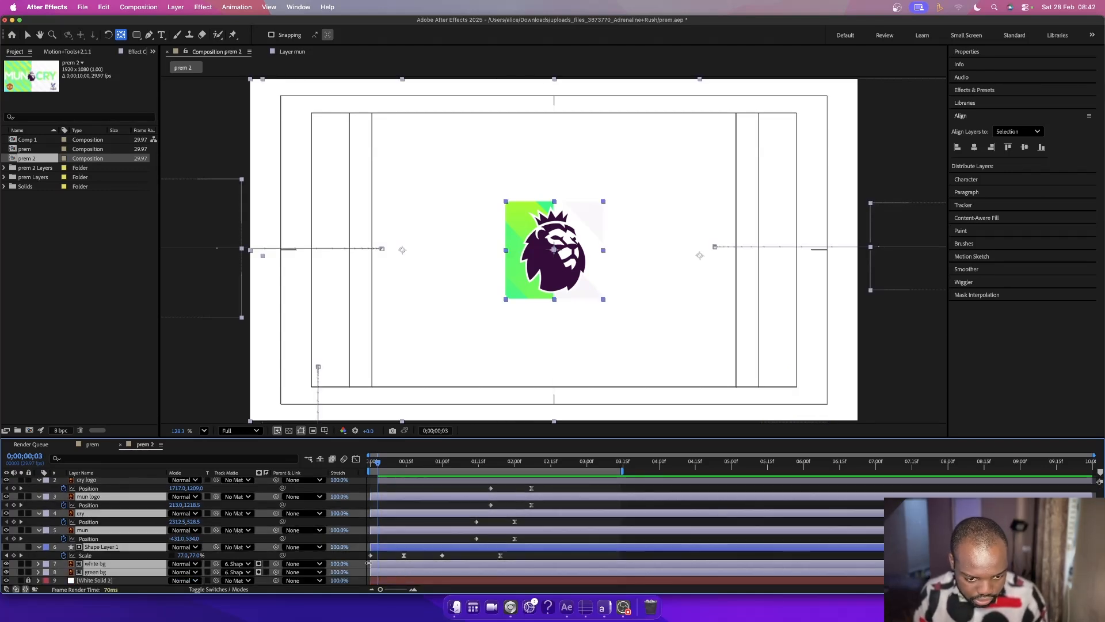
{"action": "left_click_drag", "start_coordinate": [374, 563], "coordinate": [377, 563]}
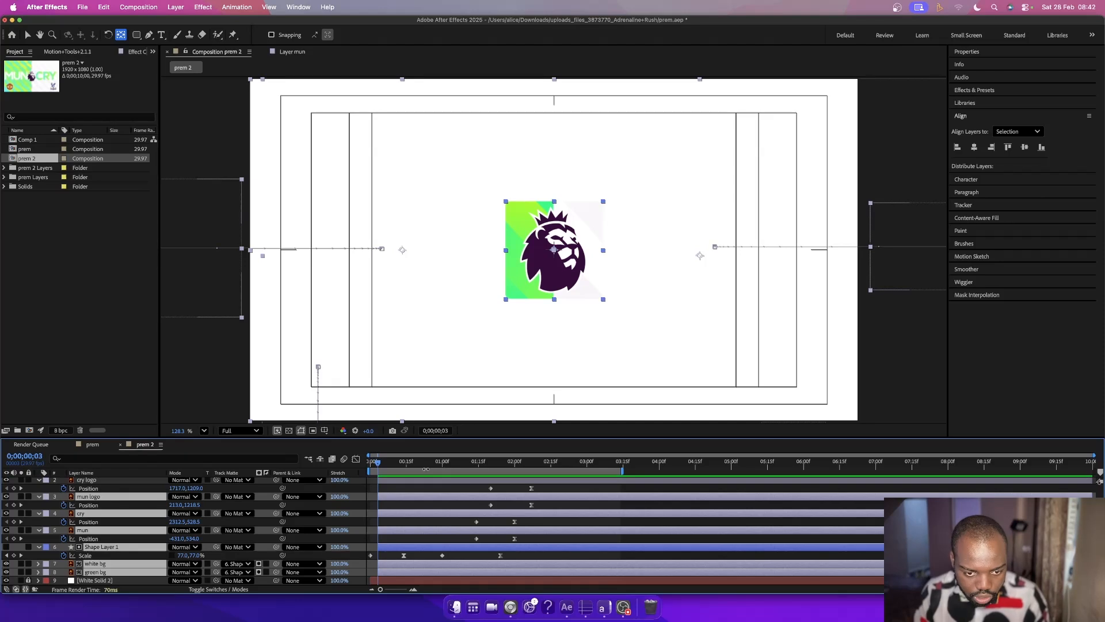
- At 0;00;00;20, duplicate Shape Layer 1 and place the copy beneath the green bg layer
{"action": "left_click", "coordinate": [424, 465]}
{"action": "left_click_drag", "start_coordinate": [424, 465], "coordinate": [419, 464]}
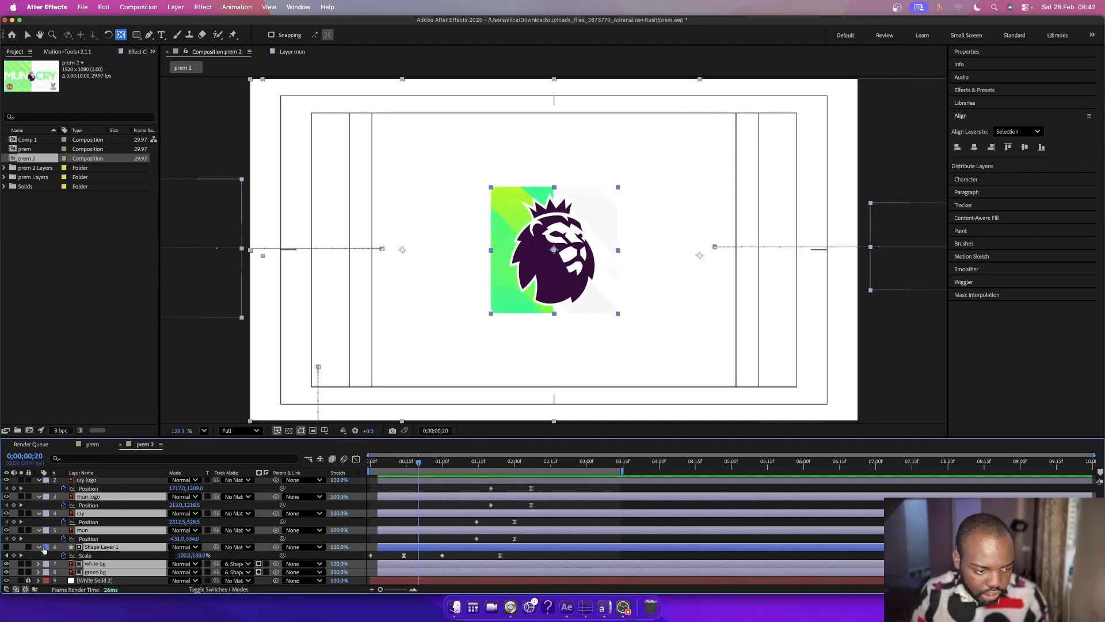
{"action": "left_click", "coordinate": [153, 554]}
{"action": "left_click", "coordinate": [105, 547]}
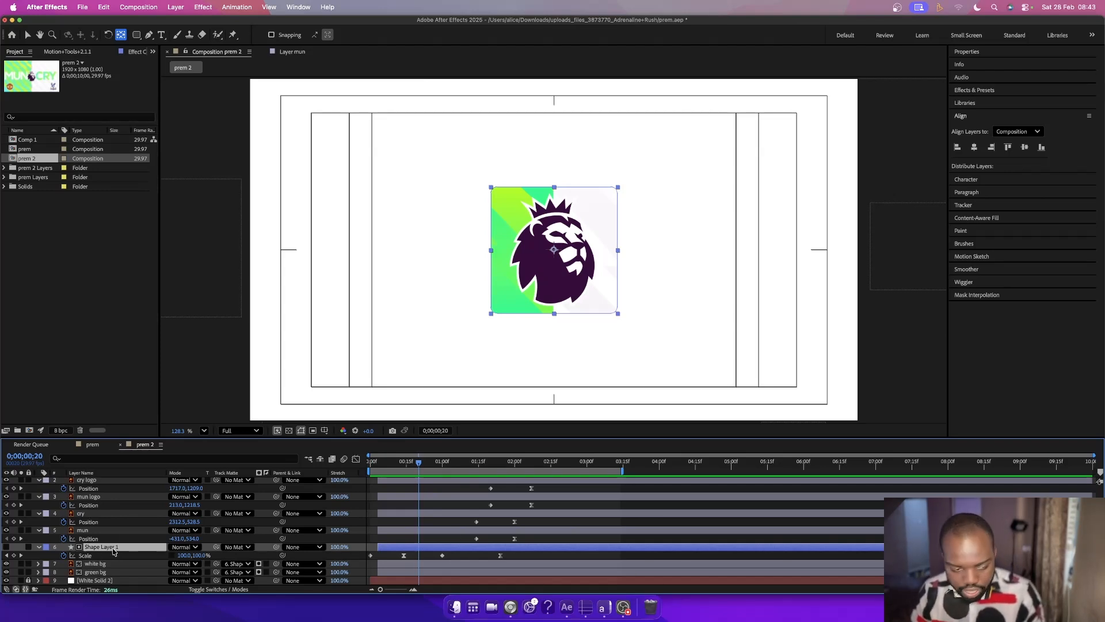
{"action": "key", "text": "super+d"}
{"action": "left_click_drag", "start_coordinate": [106, 550], "coordinate": [85, 578]}
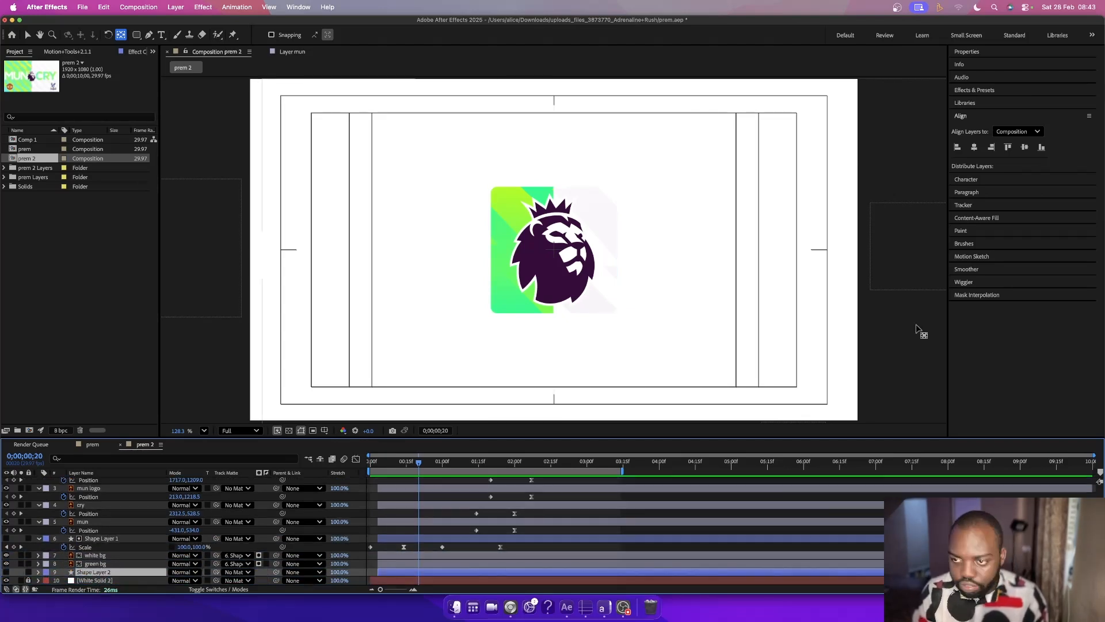
- Apply the Drop Shadow effect to Shape Layer 2 and make that layer visible beneath the league logo backgrounds
{"action": "left_click", "coordinate": [974, 90]}
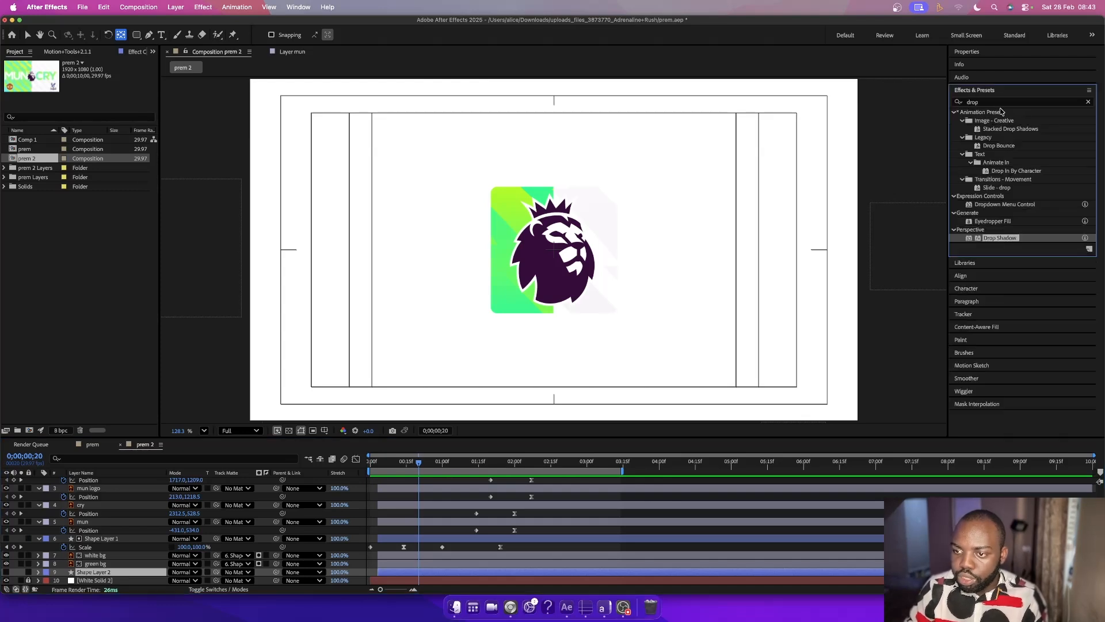
{"action": "left_click_drag", "start_coordinate": [1005, 241], "coordinate": [61, 574]}
{"action": "left_click", "coordinate": [6, 572]}
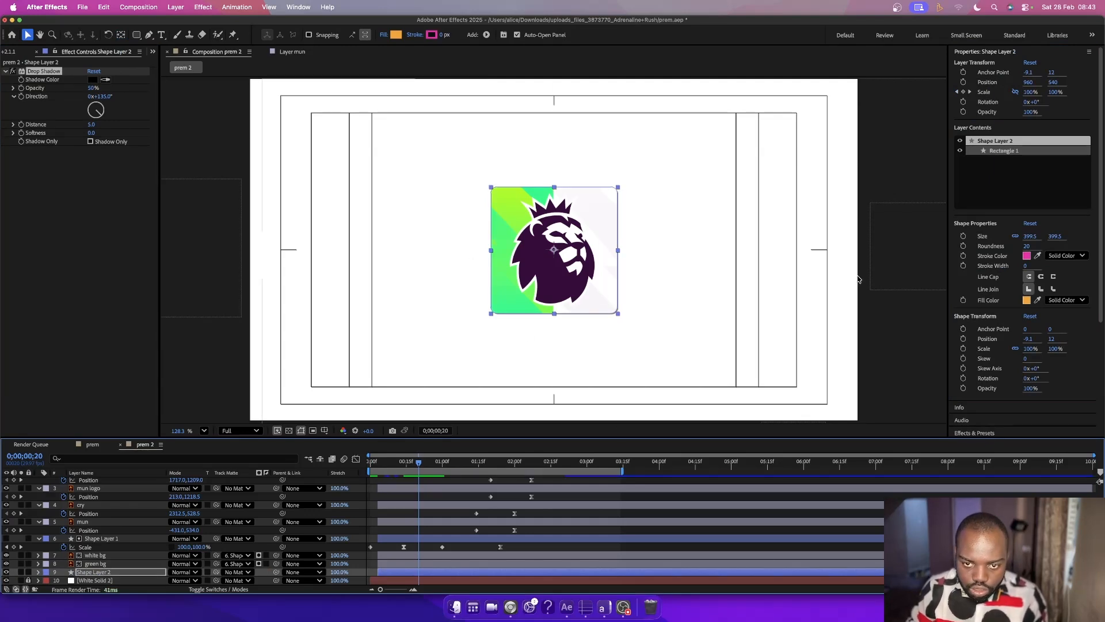
{"action": "left_click", "coordinate": [896, 270]}
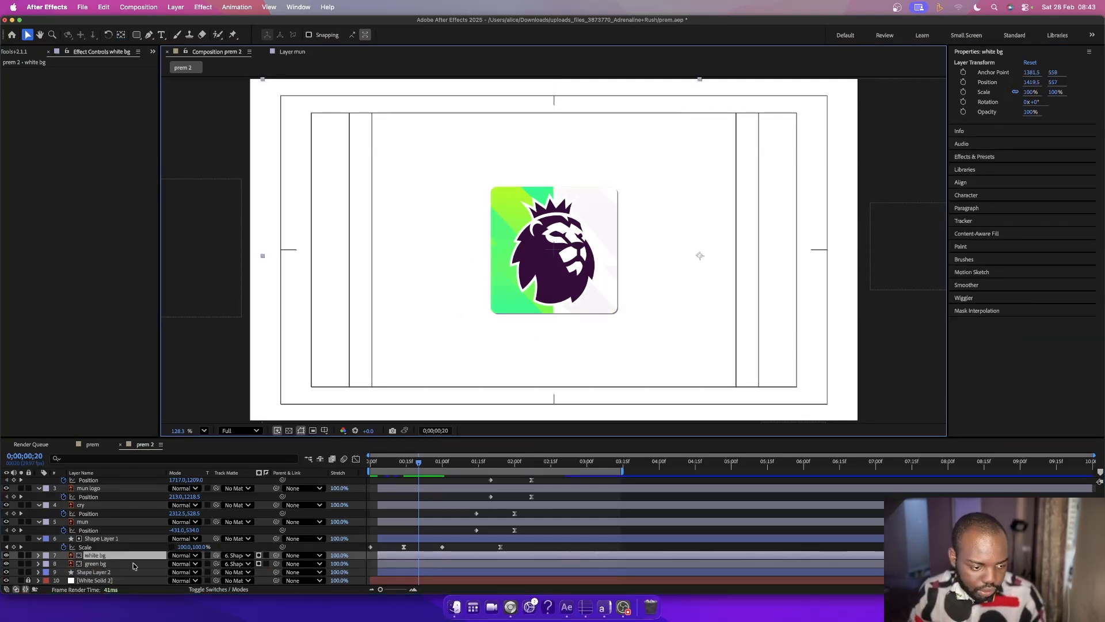
- Set Shape Layer 2's drop shadow to 25% opacity, 249° direction and 92 softness
{"action": "left_click", "coordinate": [506, 296]}
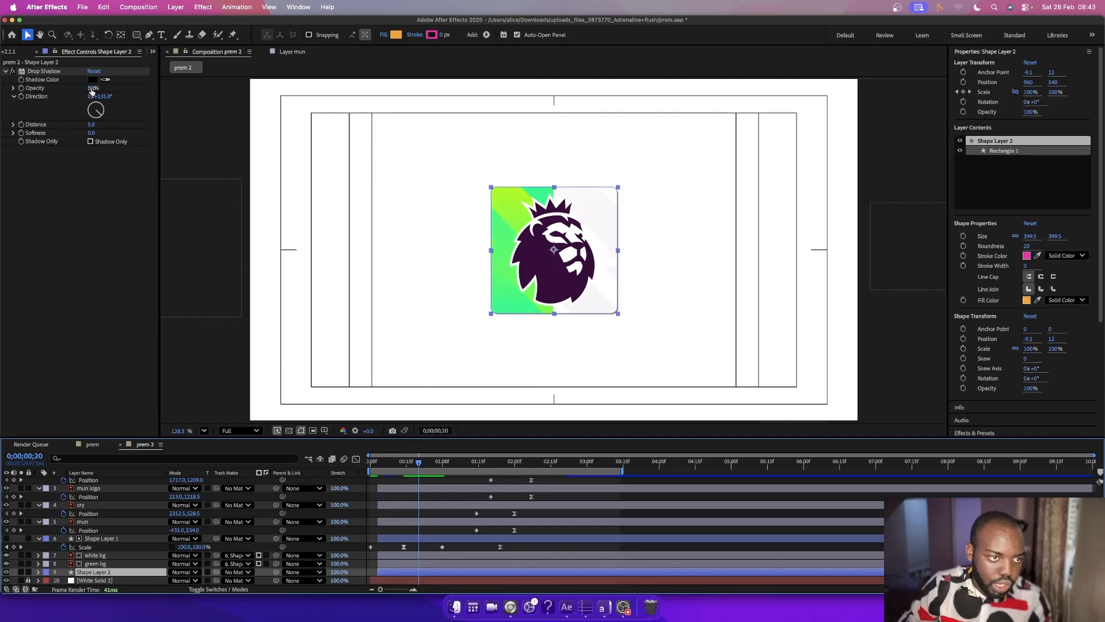
{"action": "left_click_drag", "start_coordinate": [91, 90], "coordinate": [81, 118]}
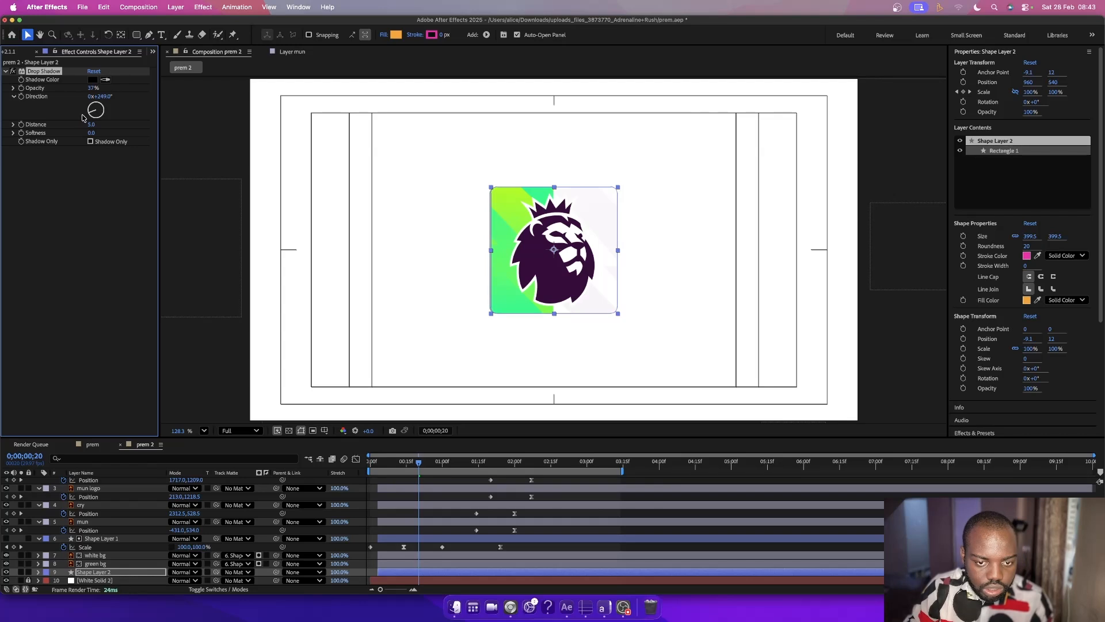
{"action": "left_click_drag", "start_coordinate": [97, 133], "coordinate": [125, 133]}
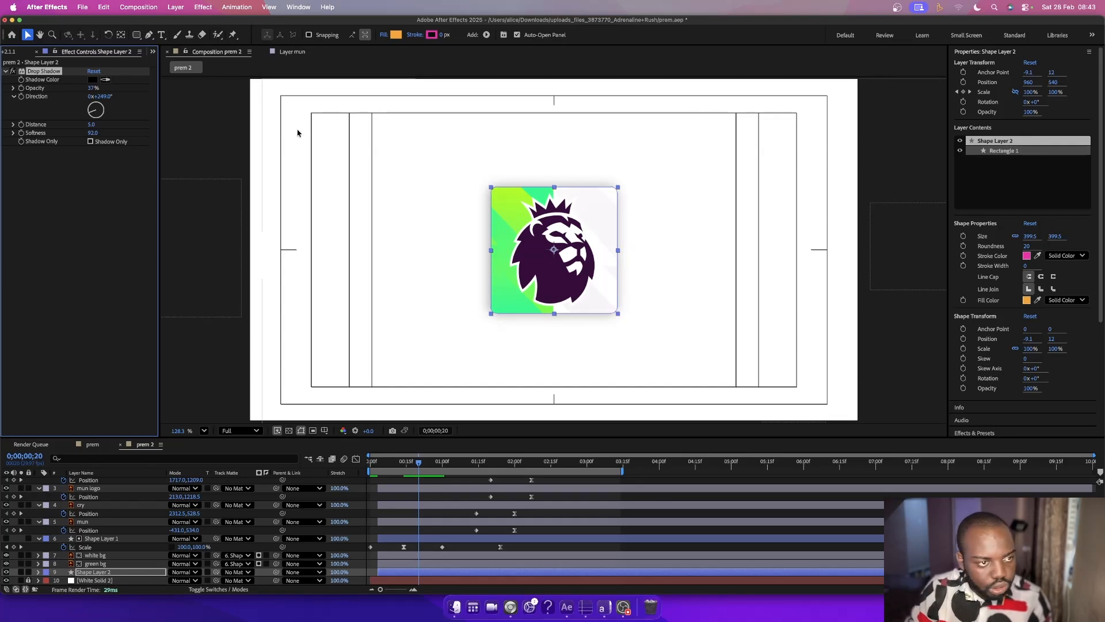
{"action": "left_click", "coordinate": [204, 121]}
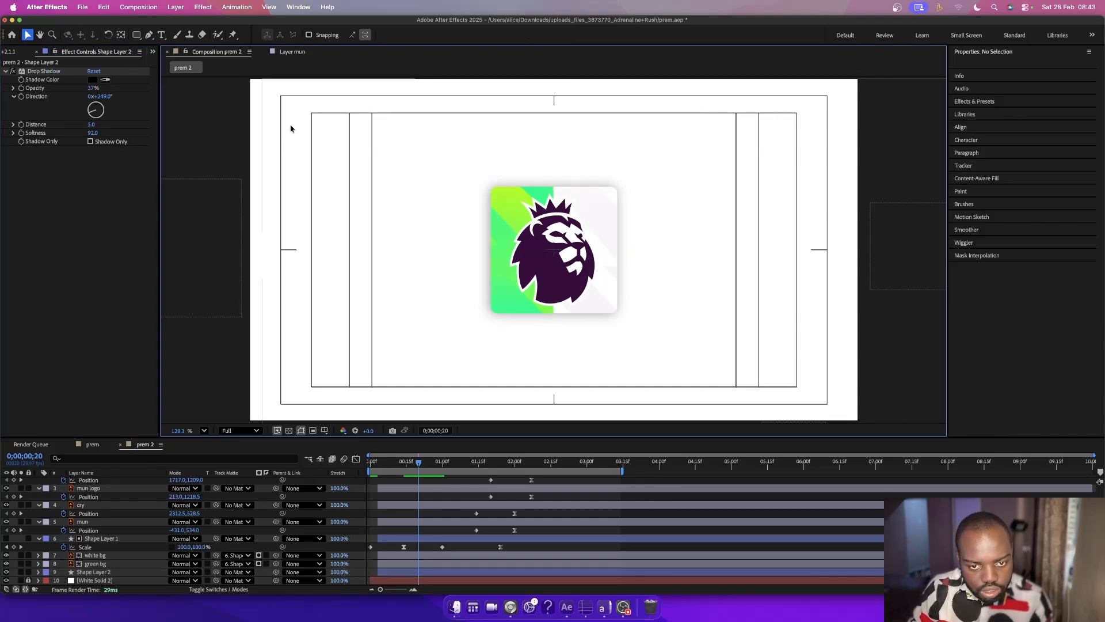
{"action": "left_click_drag", "start_coordinate": [92, 88], "coordinate": [85, 88]}
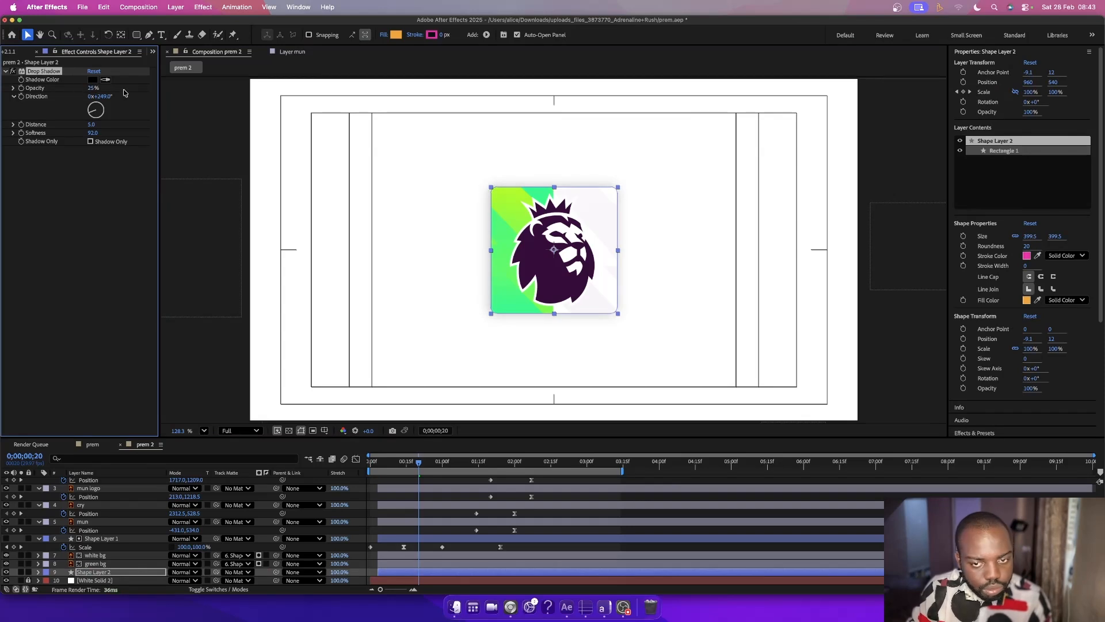
{"action": "left_click", "coordinate": [772, 140]}
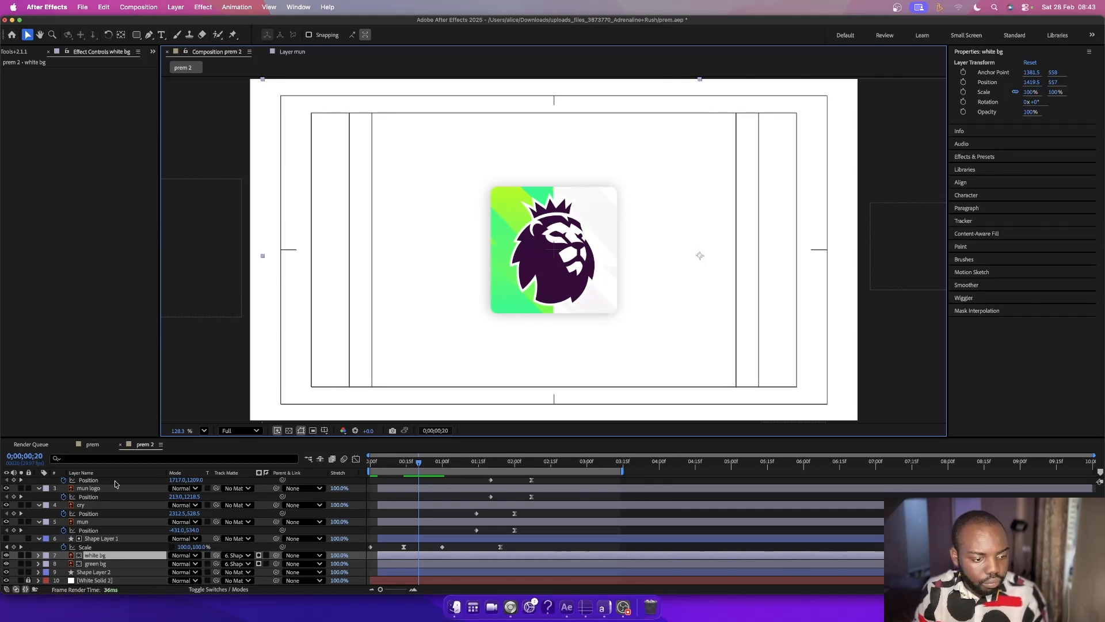
- Refine the drop shadow to 22% opacity and a distance of 18, checking it with the layer deselected
{"action": "left_click", "coordinate": [99, 572]}
{"action": "left_click_drag", "start_coordinate": [91, 92], "coordinate": [81, 131]}
{"action": "left_click", "coordinate": [607, 236]}
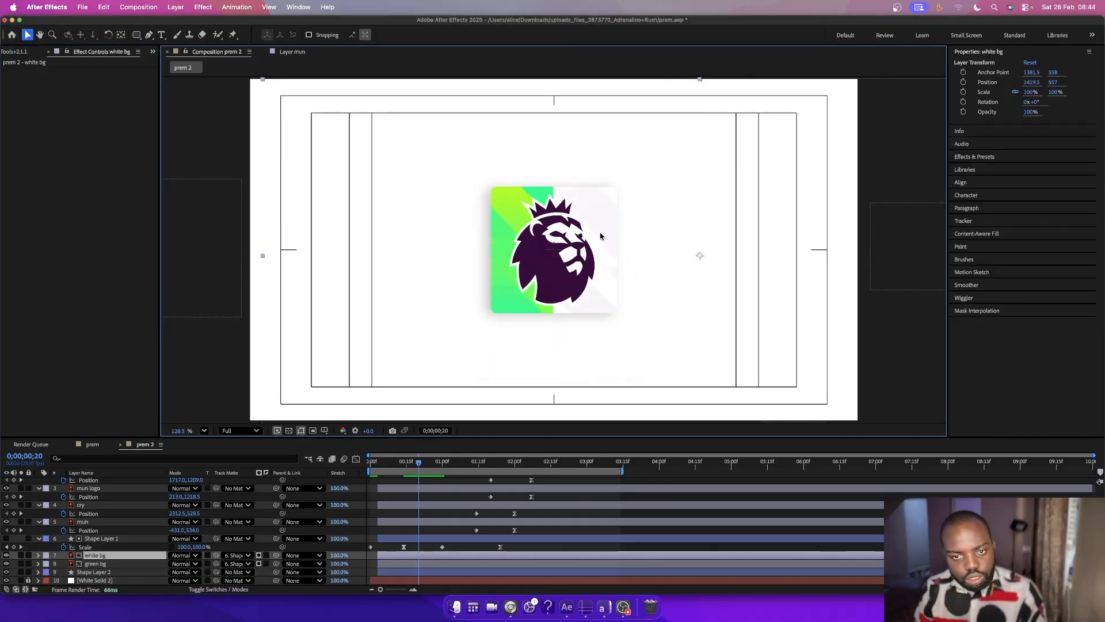
{"action": "left_click", "coordinate": [101, 563]}
{"action": "left_click", "coordinate": [105, 572]}
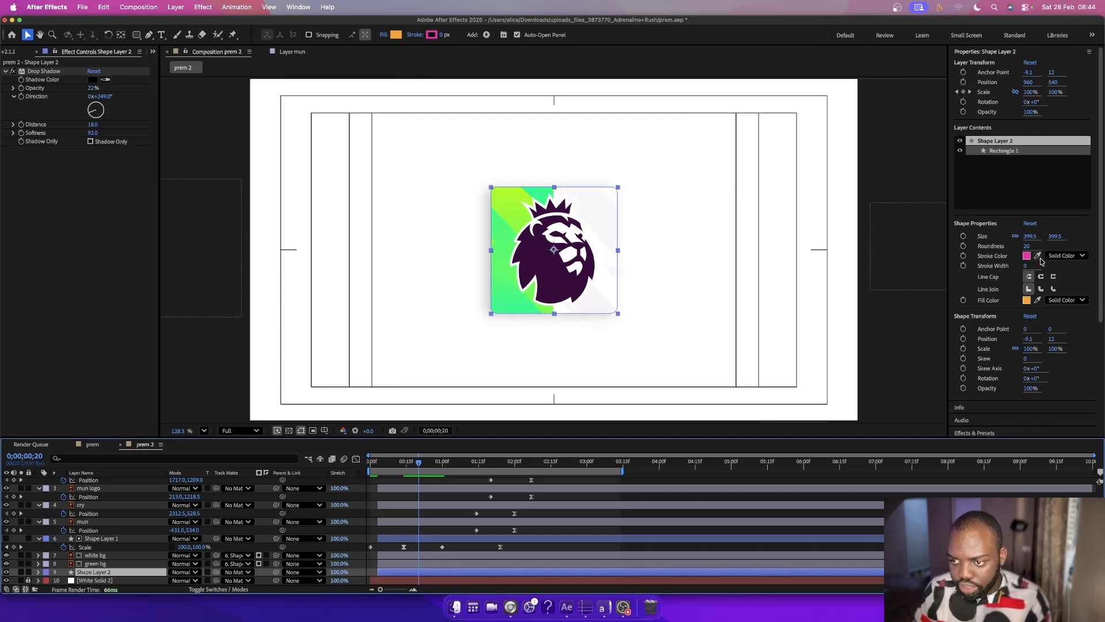
{"action": "left_click", "coordinate": [662, 210]}
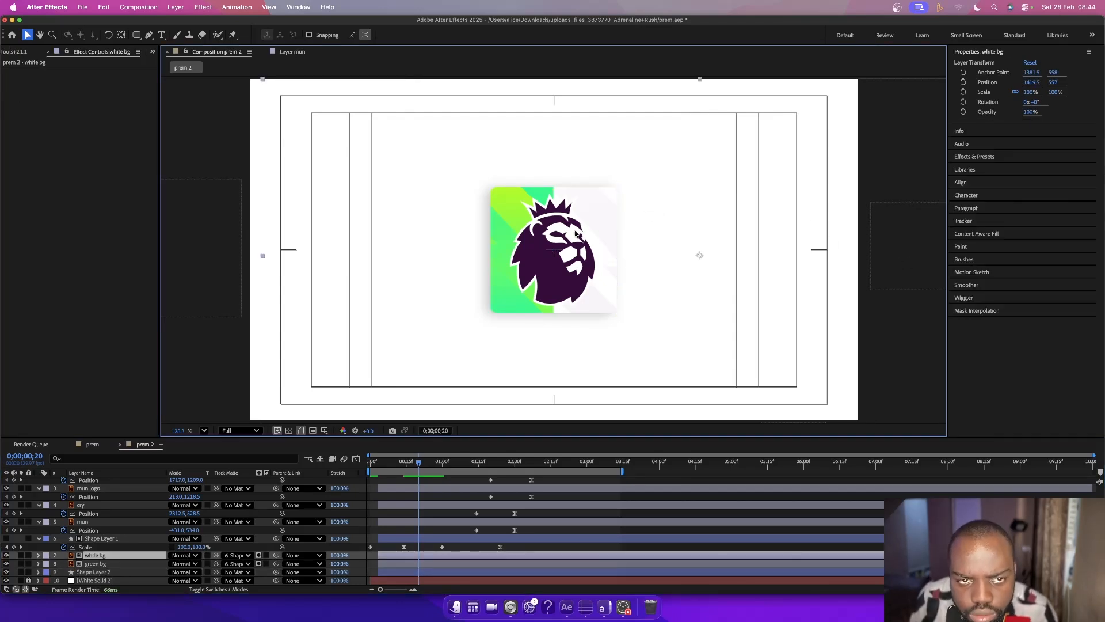
- Reveal Shape Layer 2's scale keyframes and set its vertical scale to 38% at 0;00;00;00
{"action": "left_click", "coordinate": [88, 573]}
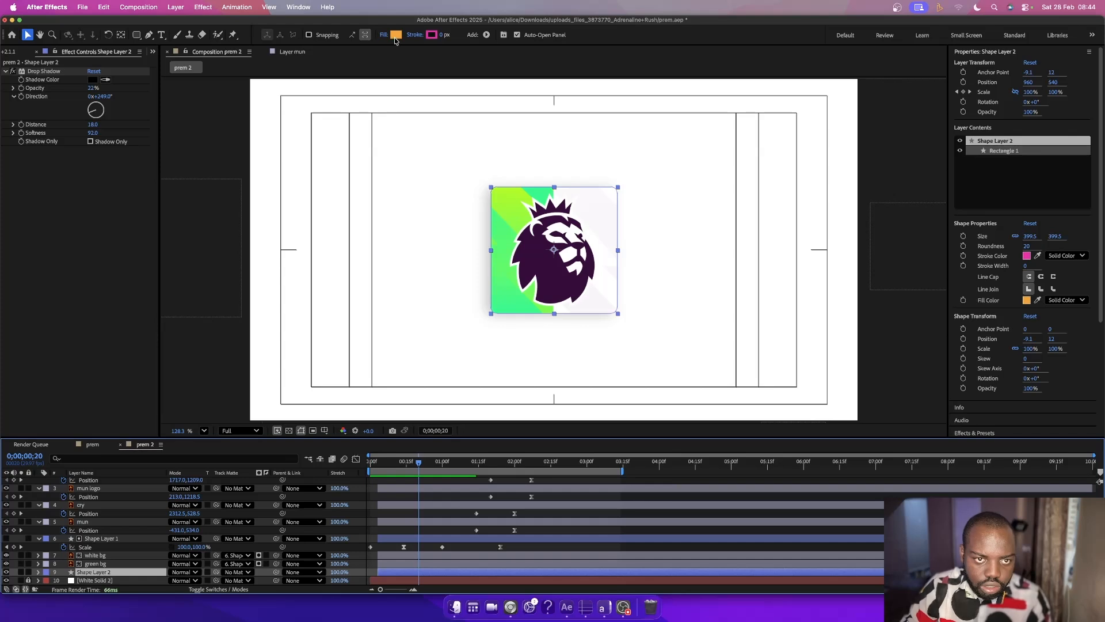
{"action": "key", "text": "s"}
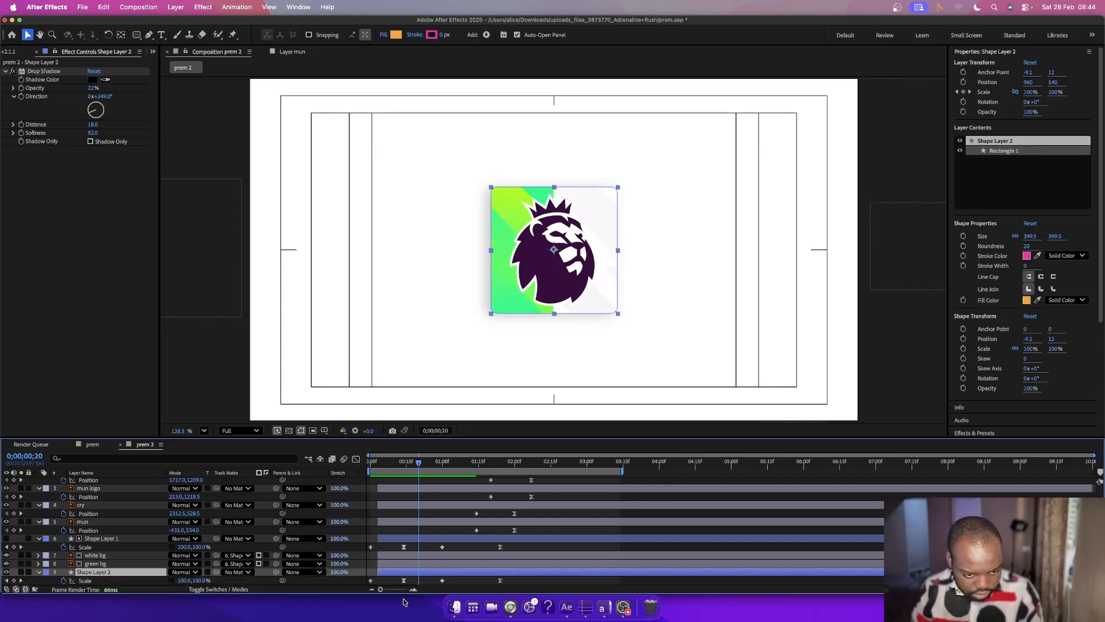
{"action": "scroll", "coordinate": [445, 568], "scroll_direction": "down", "scroll_amount": 1}
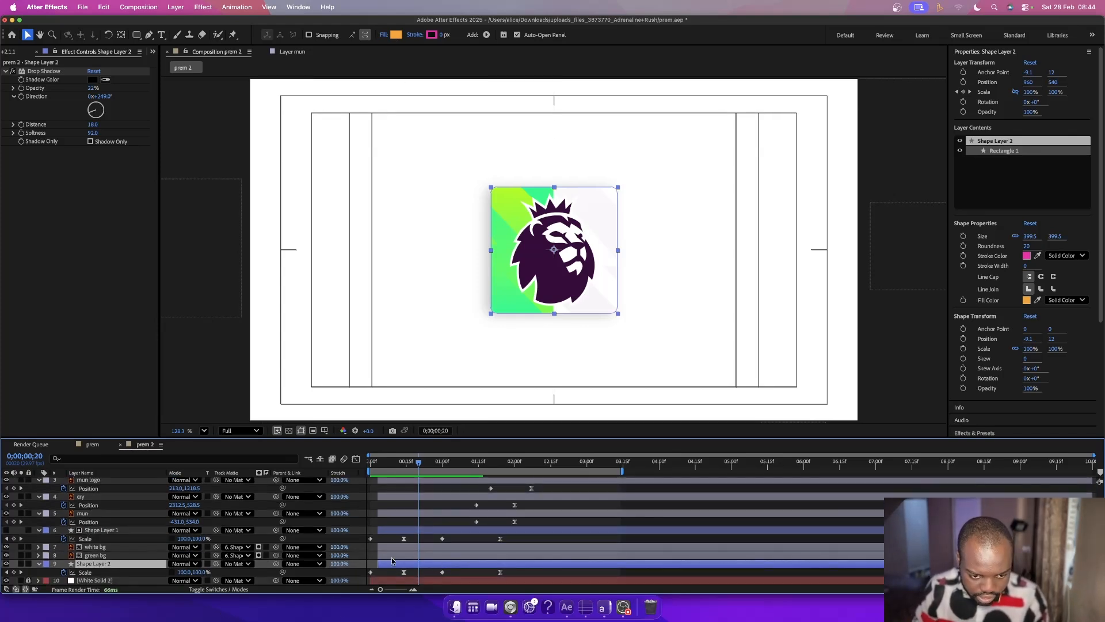
{"action": "left_click_drag", "start_coordinate": [378, 466], "coordinate": [365, 472]}
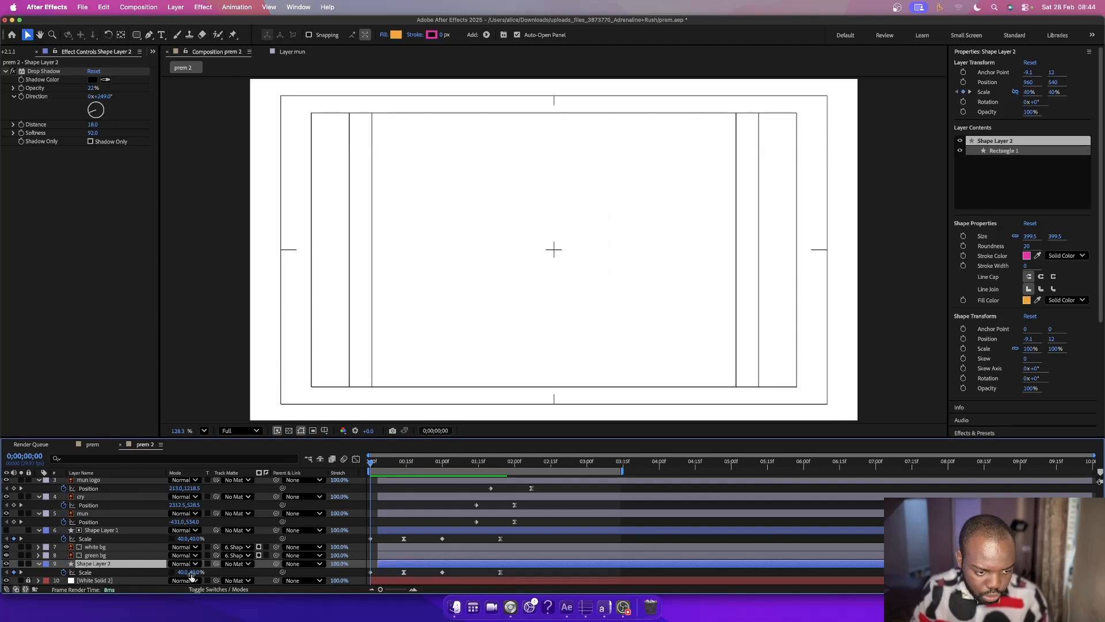
{"action": "left_click", "coordinate": [196, 572]}
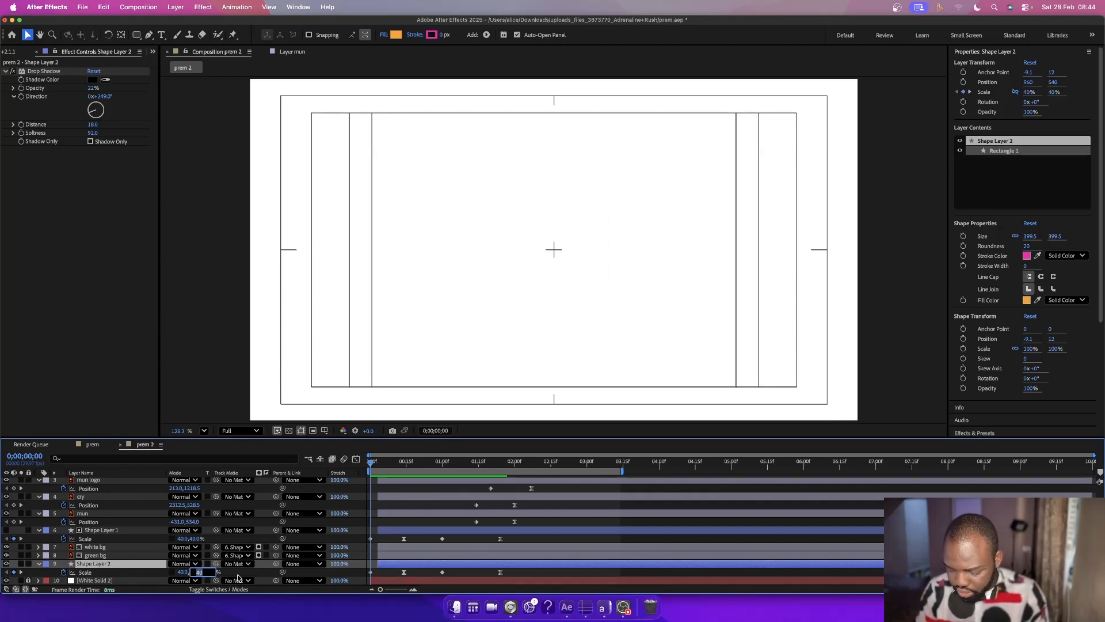
{"action": "key", "text": "Return"}
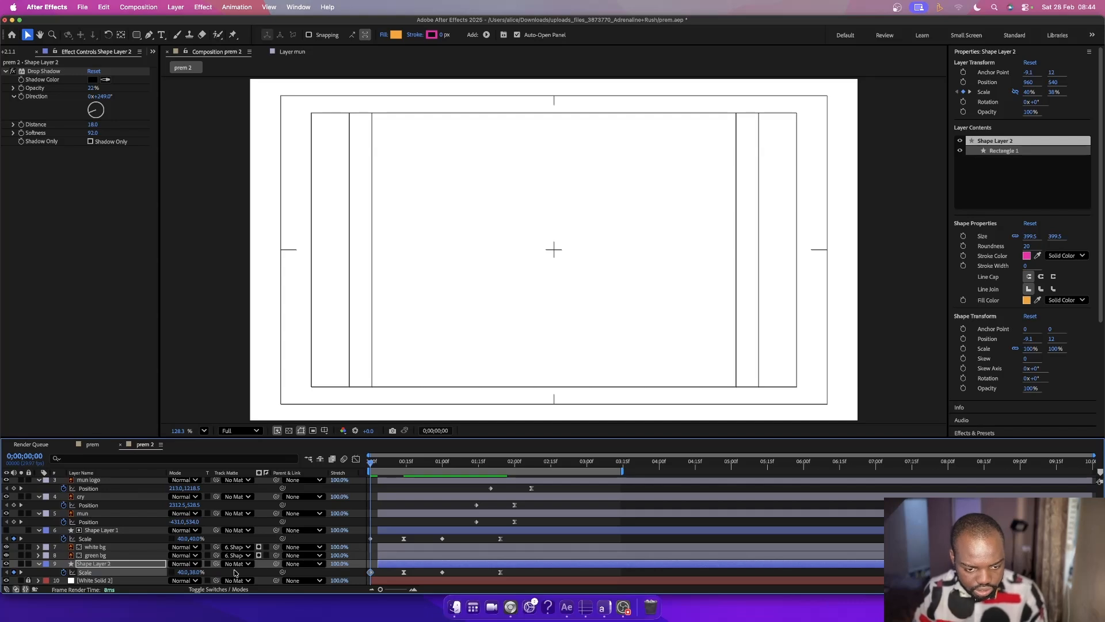
- At the 0;00;00;14 keyframe, set Shape Layer 2's vertical and horizontal scale to 98%
{"action": "left_click", "coordinate": [403, 465]}
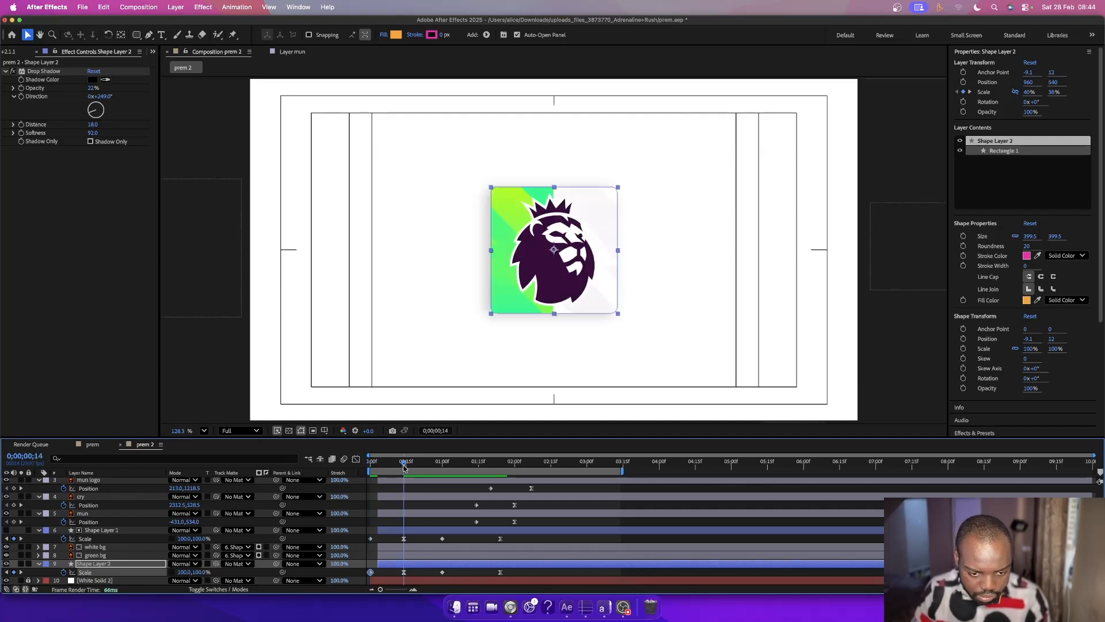
{"action": "left_click", "coordinate": [201, 572]}
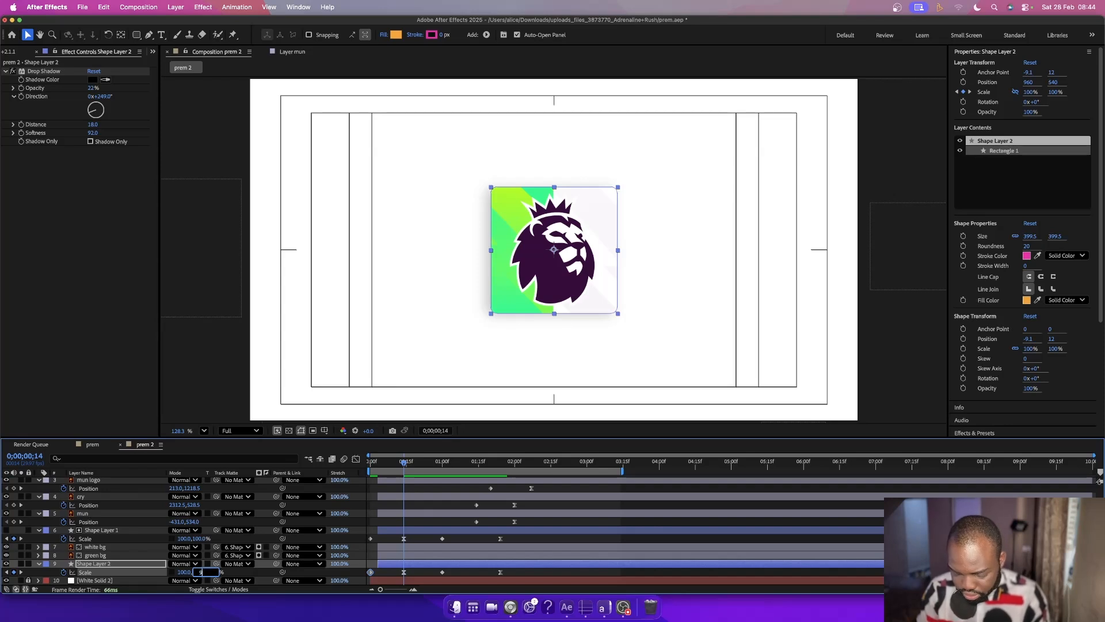
{"action": "key", "text": "Return"}
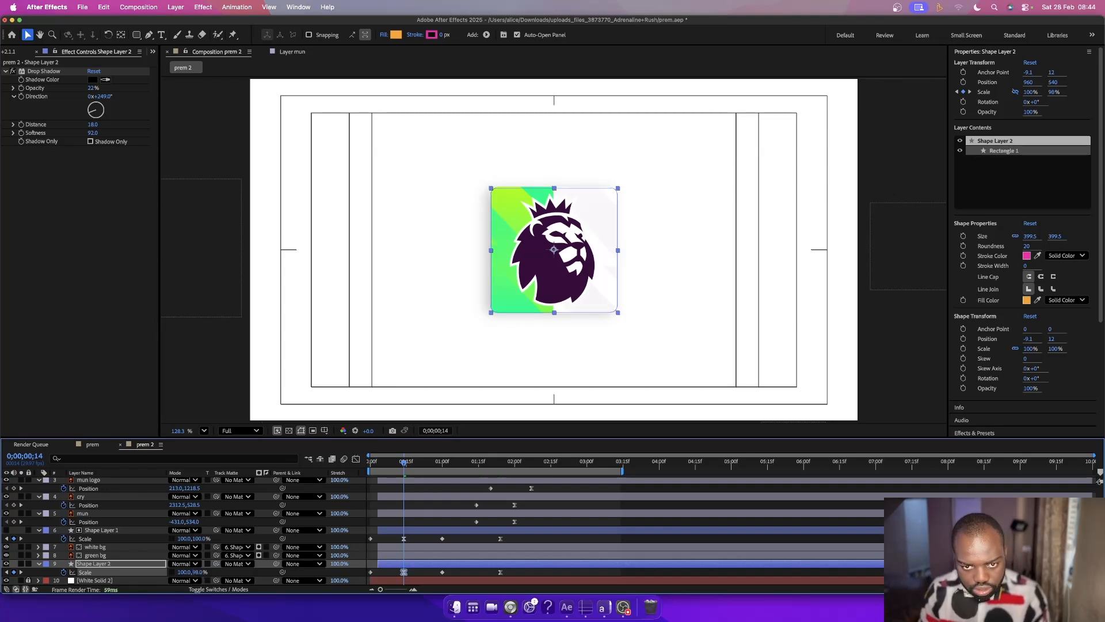
{"action": "left_click", "coordinate": [184, 572]}
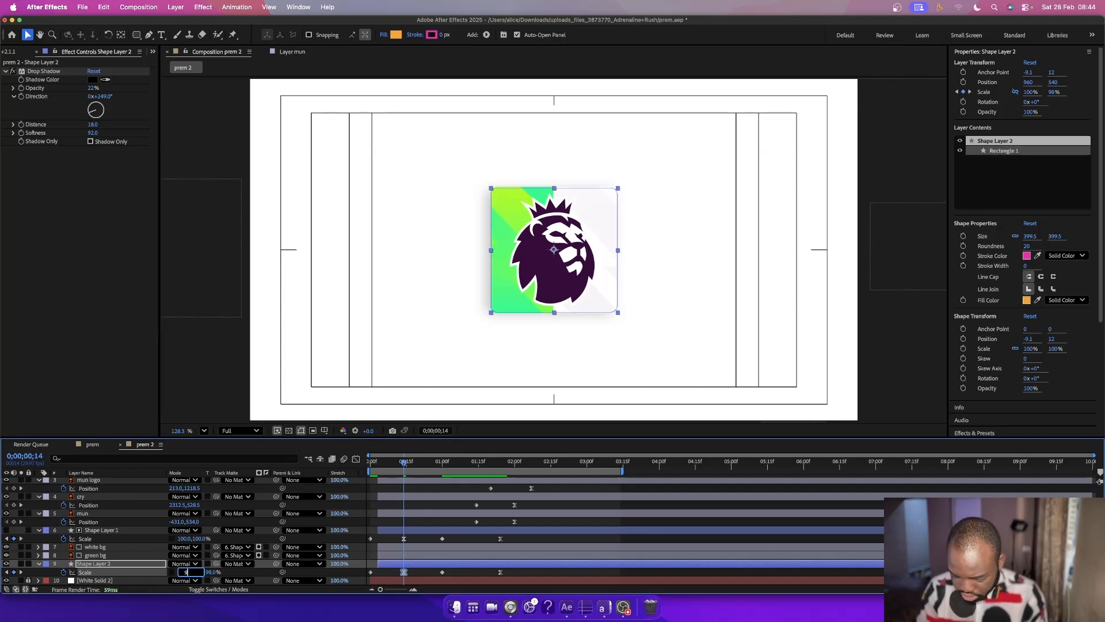
{"action": "key", "text": "Return"}
- At the 0;00;01;00 keyframe, set both of Shape Layer 2's scale values to 98%
{"action": "left_click_drag", "start_coordinate": [403, 462], "coordinate": [442, 463]}
{"action": "left_click", "coordinate": [199, 572]}
{"action": "type", "text": "98"}
{"action": "key", "text": "Tab"}
{"action": "type", "text": "98"}
{"action": "key", "text": "Return"}
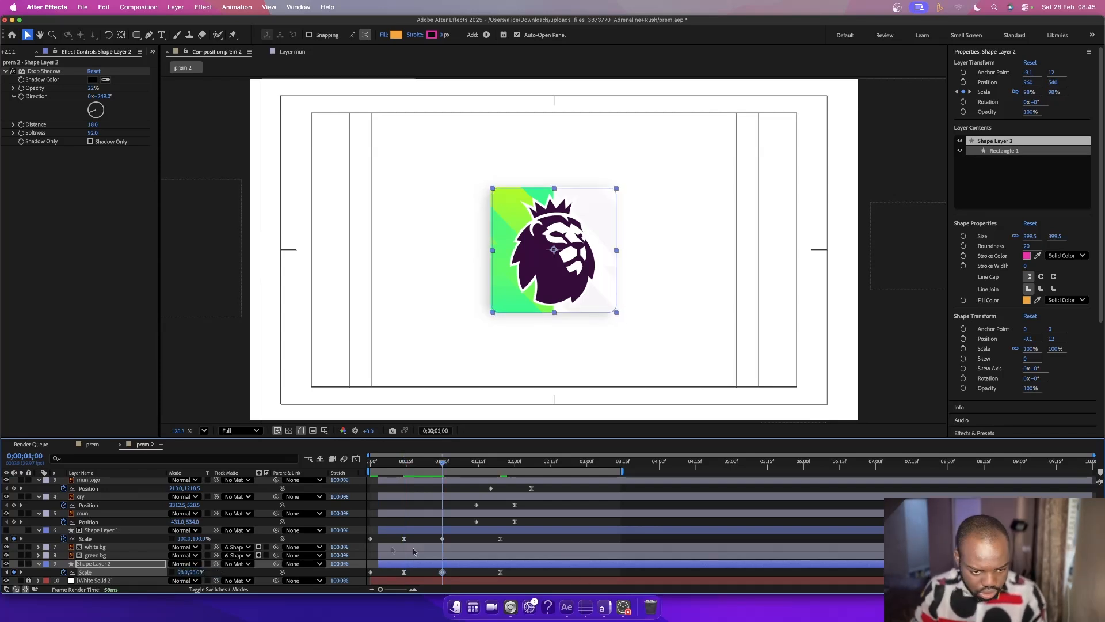
- Return to the first keyframe at 0;00;00;00 and set Shape Layer 2's horizontal scale to 38%
{"action": "left_click", "coordinate": [370, 463]}
{"action": "left_click", "coordinate": [184, 571]}
{"action": "type", "text": "38"}
{"action": "key", "text": "Return"}
- Preview the animation and check the drop shadow of Shape Layer 2 while the background expands
{"action": "key", "text": "space"}
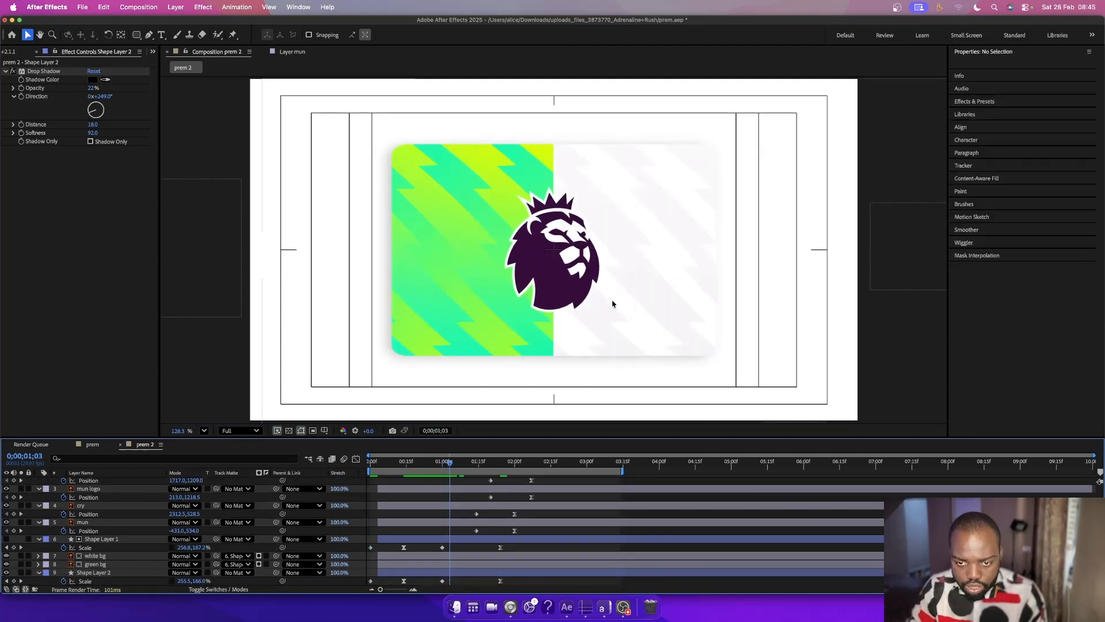
{"action": "scroll", "coordinate": [461, 566], "scroll_direction": "down", "scroll_amount": 1}
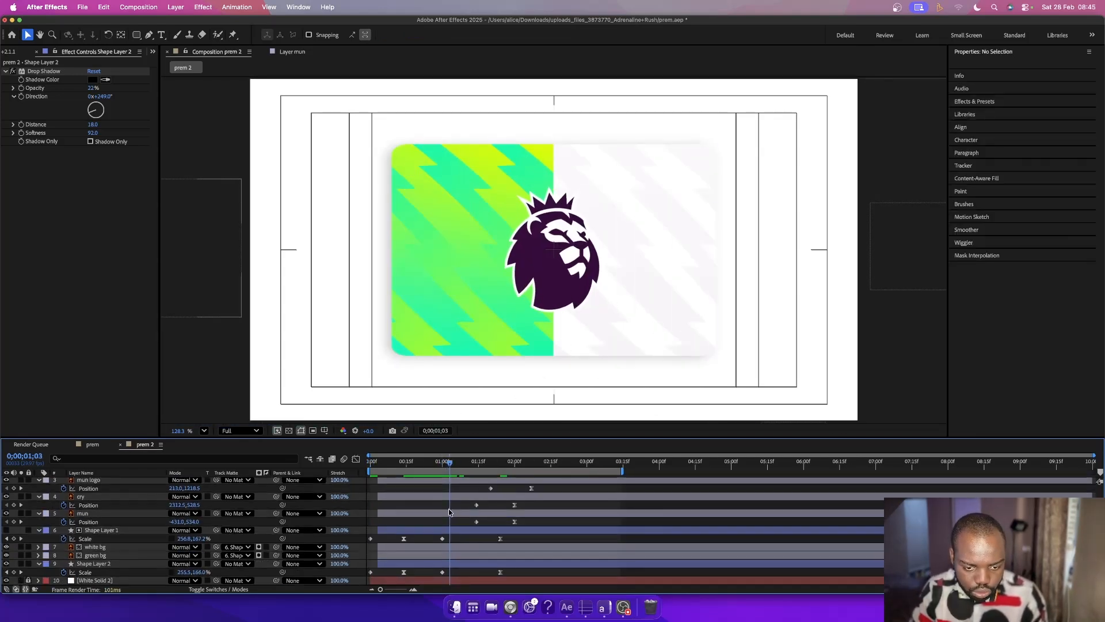
{"action": "left_click", "coordinate": [453, 566]}
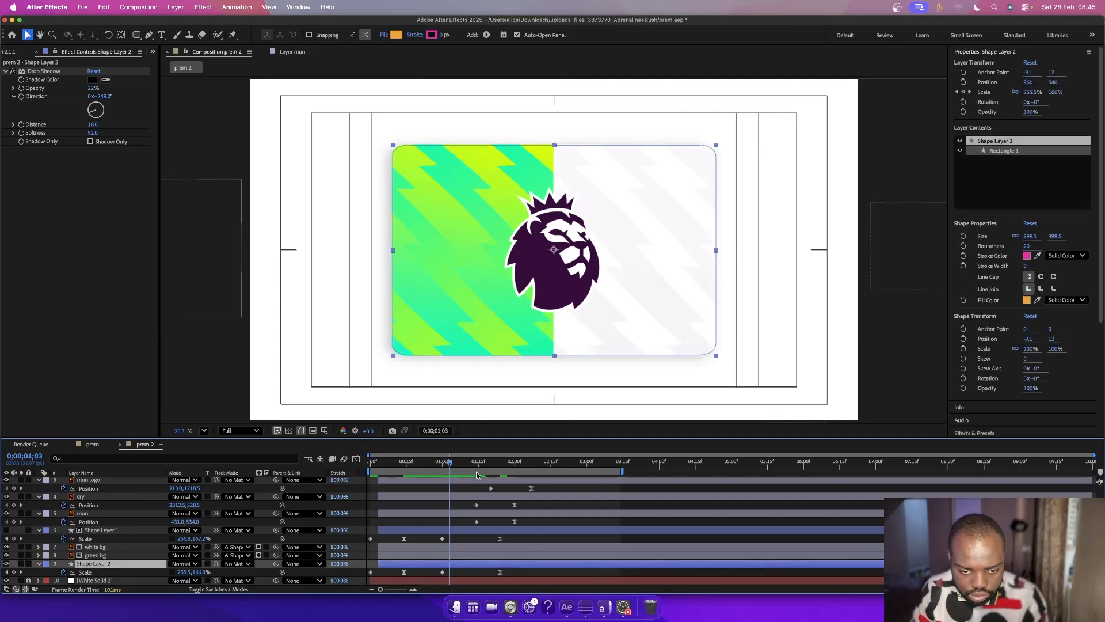
{"action": "left_click_drag", "start_coordinate": [451, 465], "coordinate": [431, 466]}
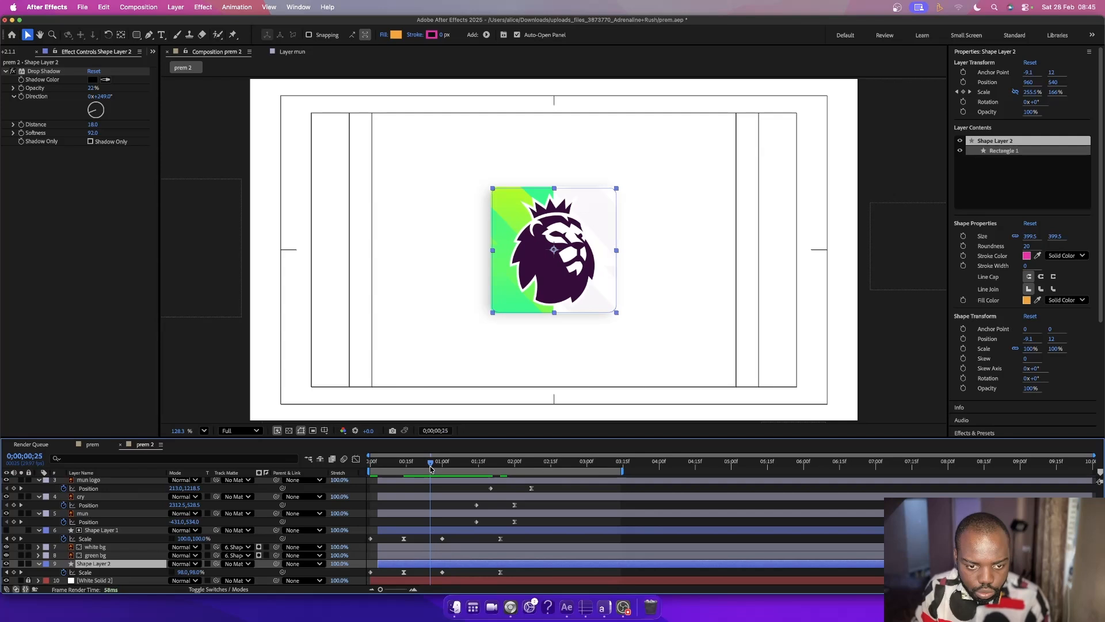
{"action": "key", "text": "space"}
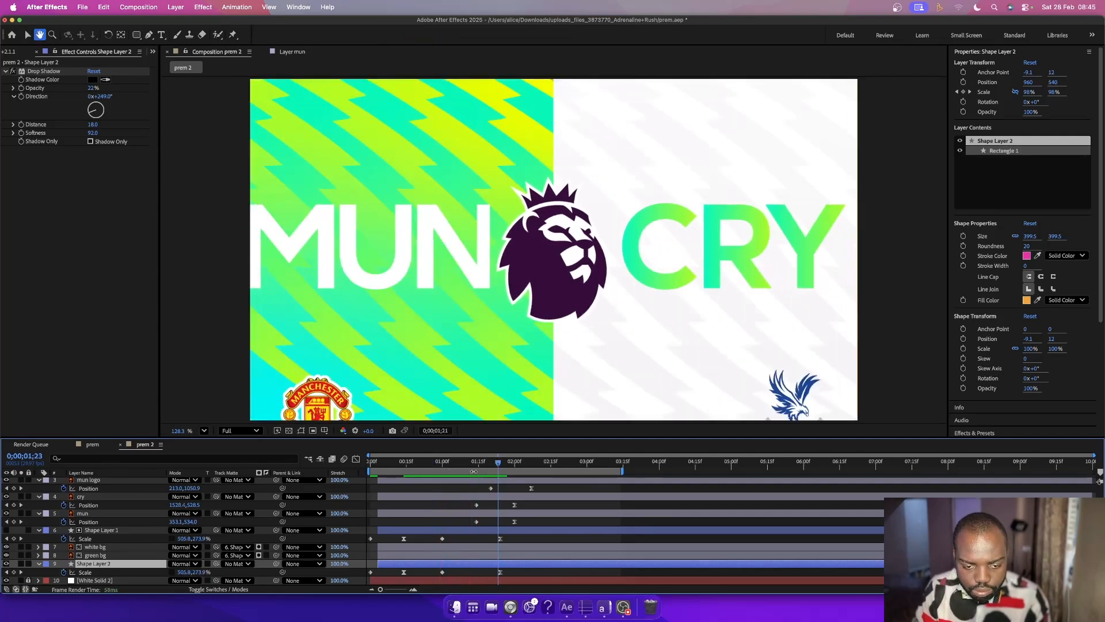
- Keyframe Shape Layer 2's Drop Shadow opacity at 22% on 0;00;01;00 and reduce it at 0;00;01;02 to fade the shadow out
{"action": "left_click_drag", "start_coordinate": [497, 464], "coordinate": [450, 472]}
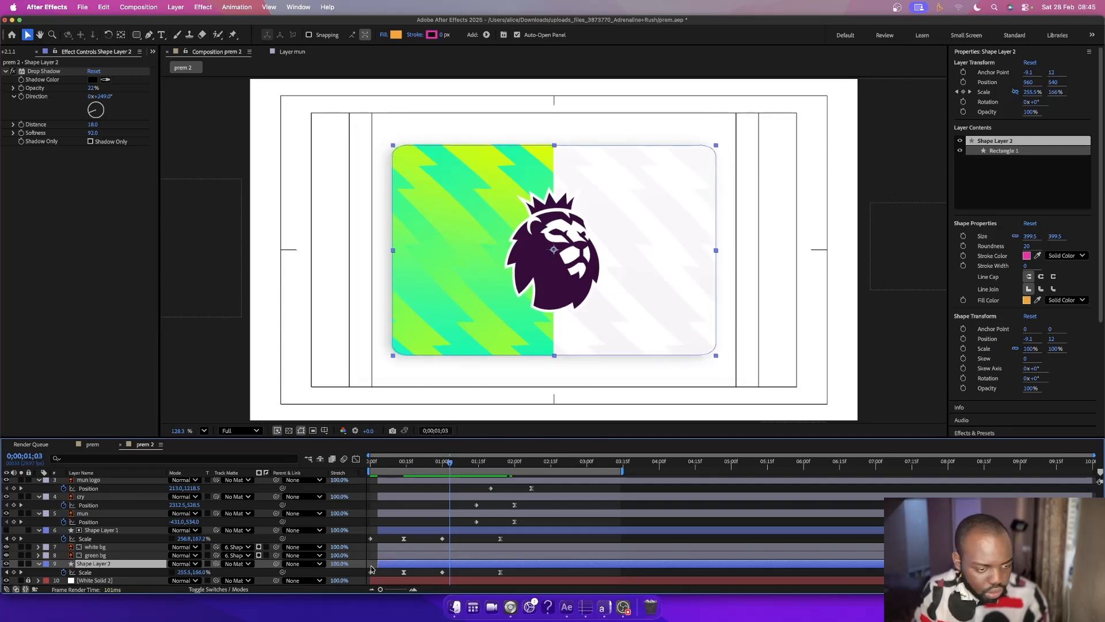
{"action": "left_click", "coordinate": [21, 88]}
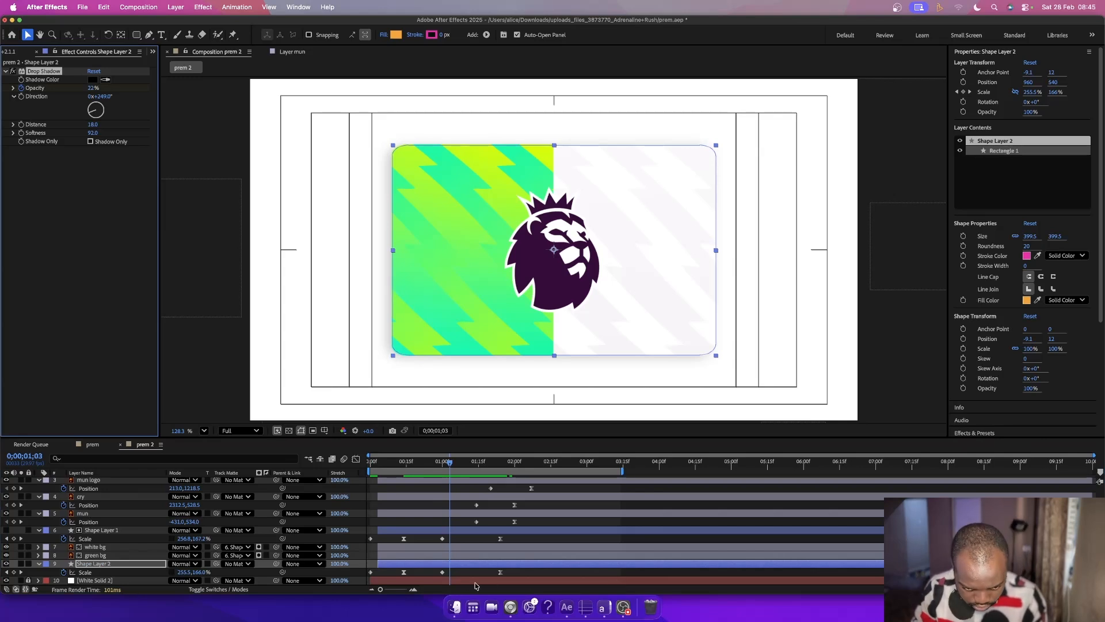
{"action": "key", "text": "u"}
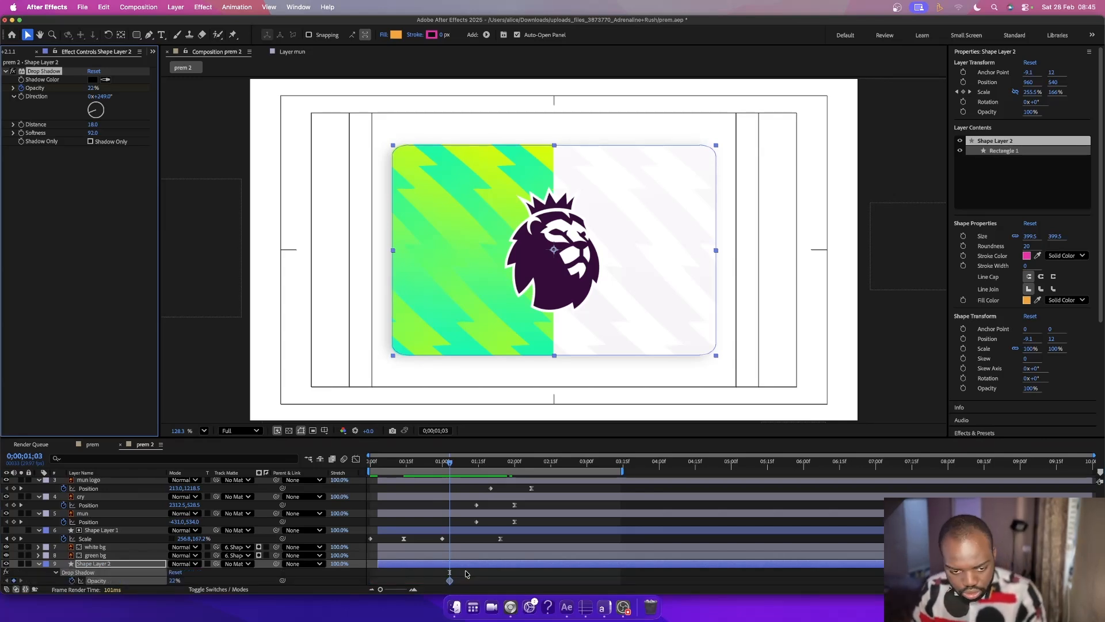
{"action": "mouse_move", "coordinate": [449, 463]}
{"action": "left_mouse_down"}
{"action": "mouse_move", "coordinate": [402, 474]}
{"action": "mouse_move", "coordinate": [454, 473]}
{"action": "mouse_move", "coordinate": [444, 475]}
{"action": "left_mouse_up"}
{"action": "left_click_drag", "start_coordinate": [452, 581], "coordinate": [442, 581]}
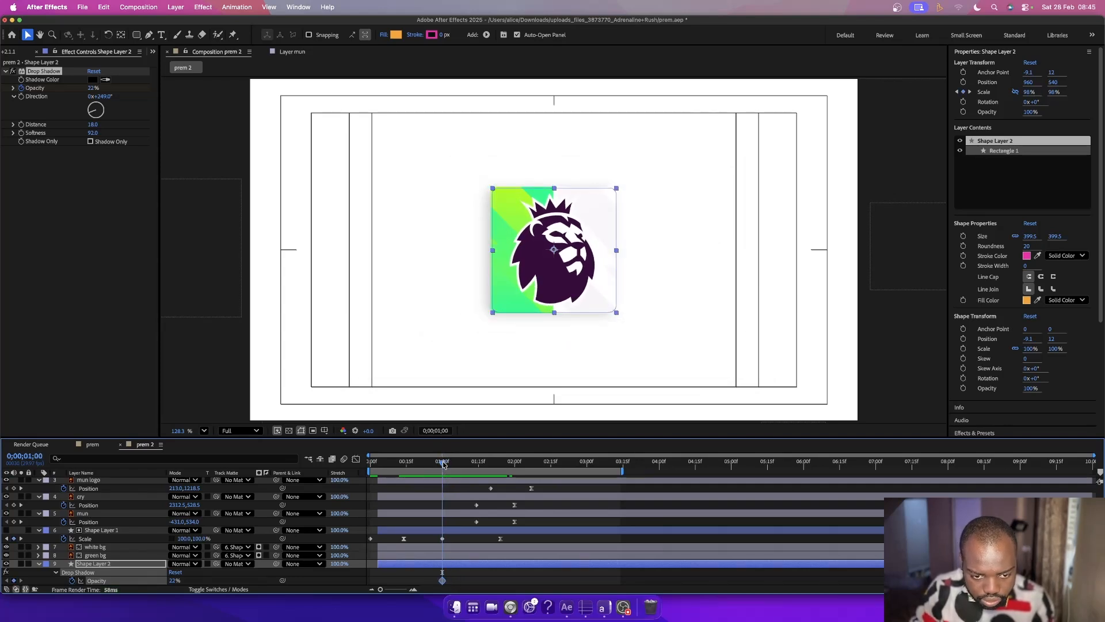
{"action": "left_click_drag", "start_coordinate": [443, 464], "coordinate": [447, 464]}
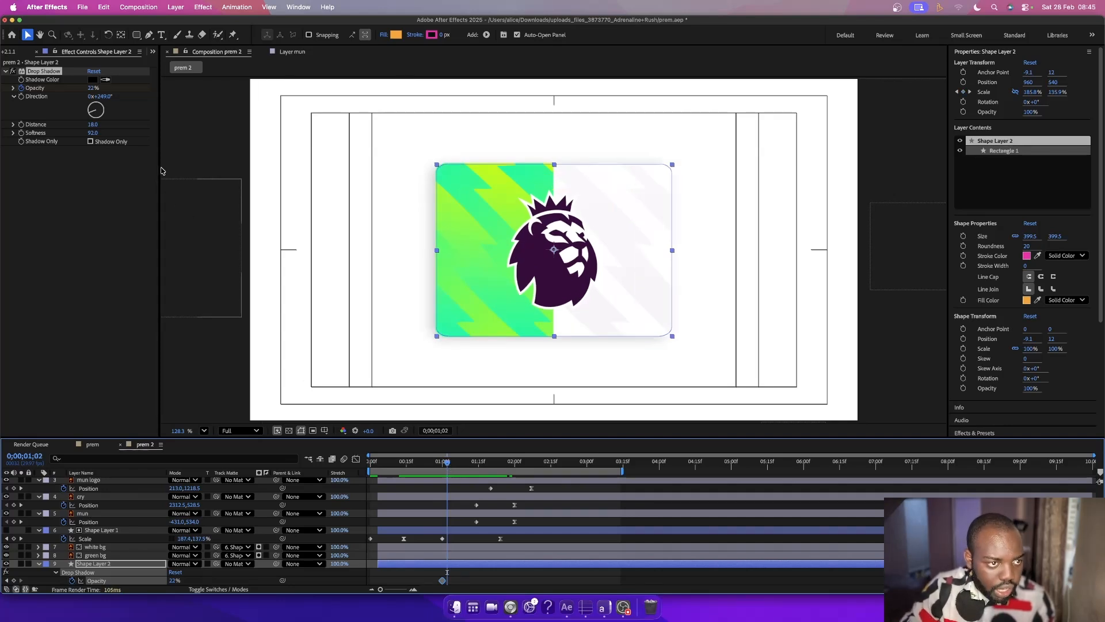
{"action": "left_click_drag", "start_coordinate": [91, 91], "coordinate": [70, 91]}
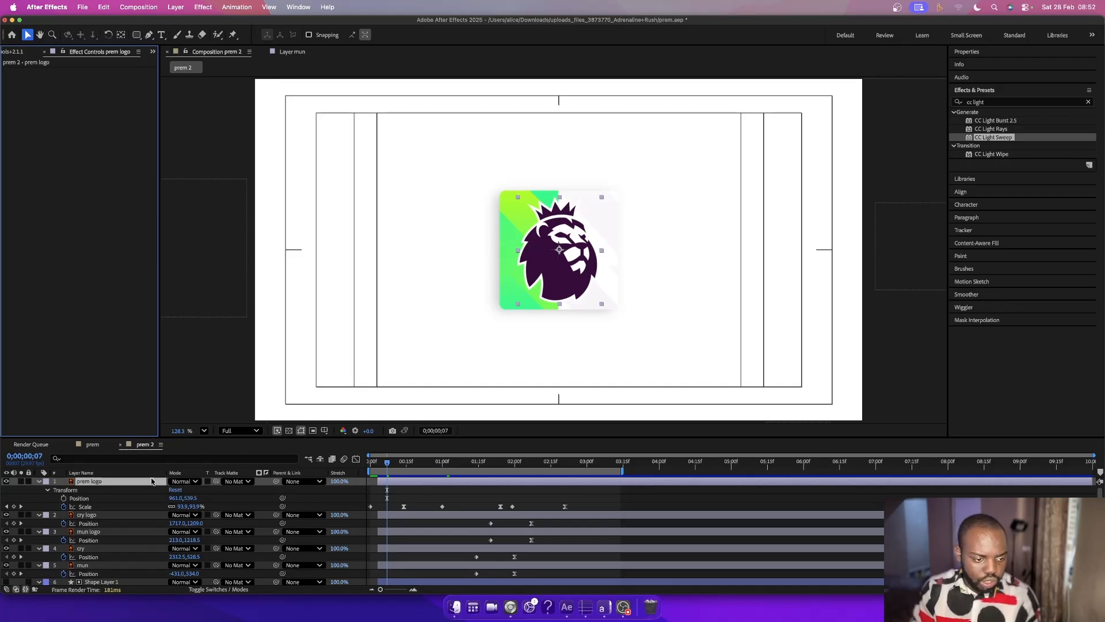
- Move the prem logo layer down the stack, placing it beneath mun and above Shape Layer 1
{"action": "left_click_drag", "start_coordinate": [100, 485], "coordinate": [99, 577]}
{"action": "scroll", "coordinate": [101, 551], "scroll_direction": "down", "scroll_amount": 4}
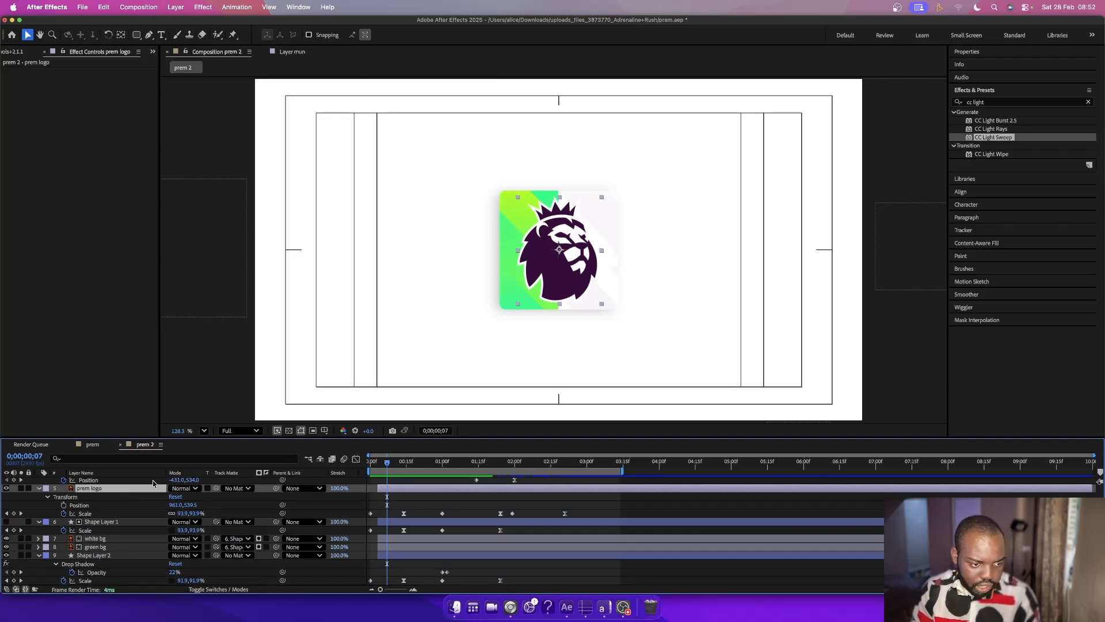
- Create an adjustment layer directly above the prem logo layer and apply the CC Light Sweep effect to it
{"action": "scroll", "coordinate": [122, 488], "scroll_direction": "up", "scroll_amount": 2}
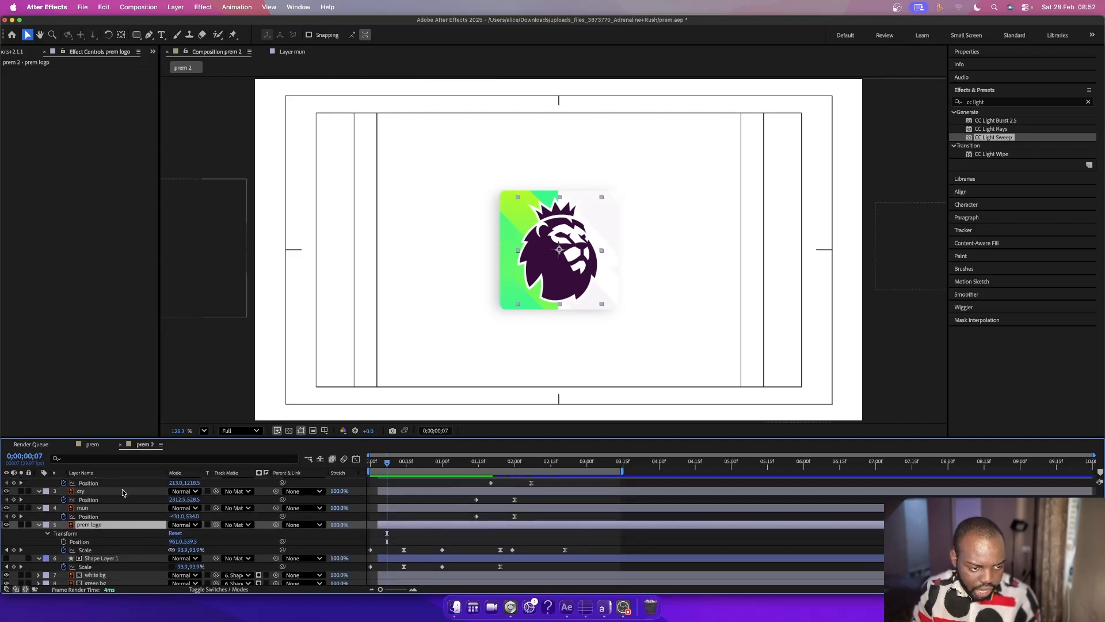
{"action": "right_click", "coordinate": [128, 543]}
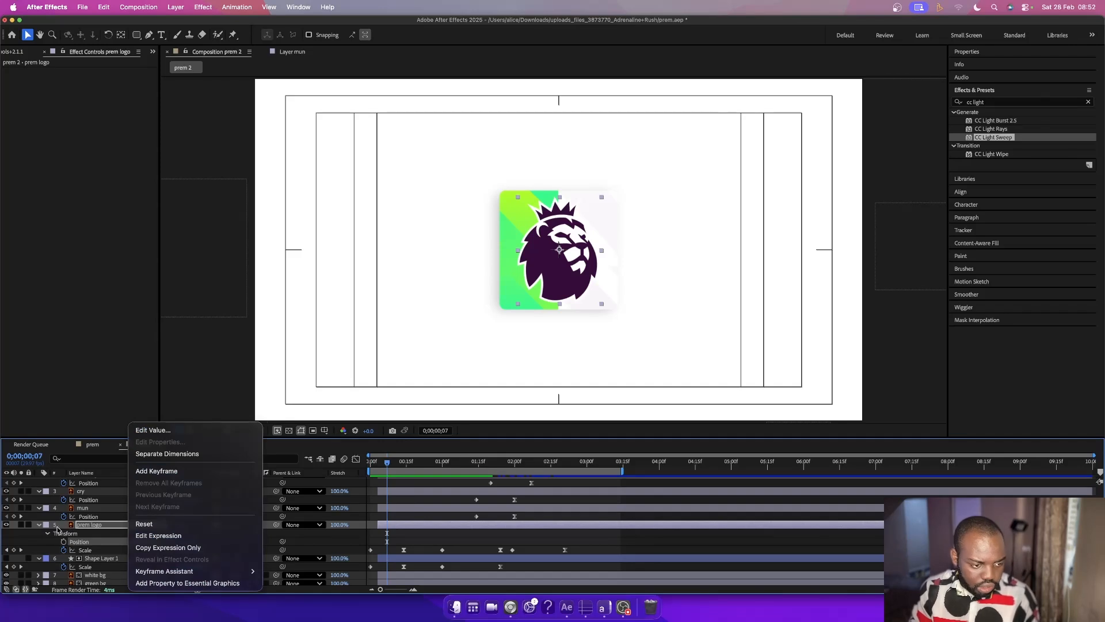
{"action": "right_click", "coordinate": [28, 539]}
{"action": "mouse_move", "coordinate": [86, 454]}
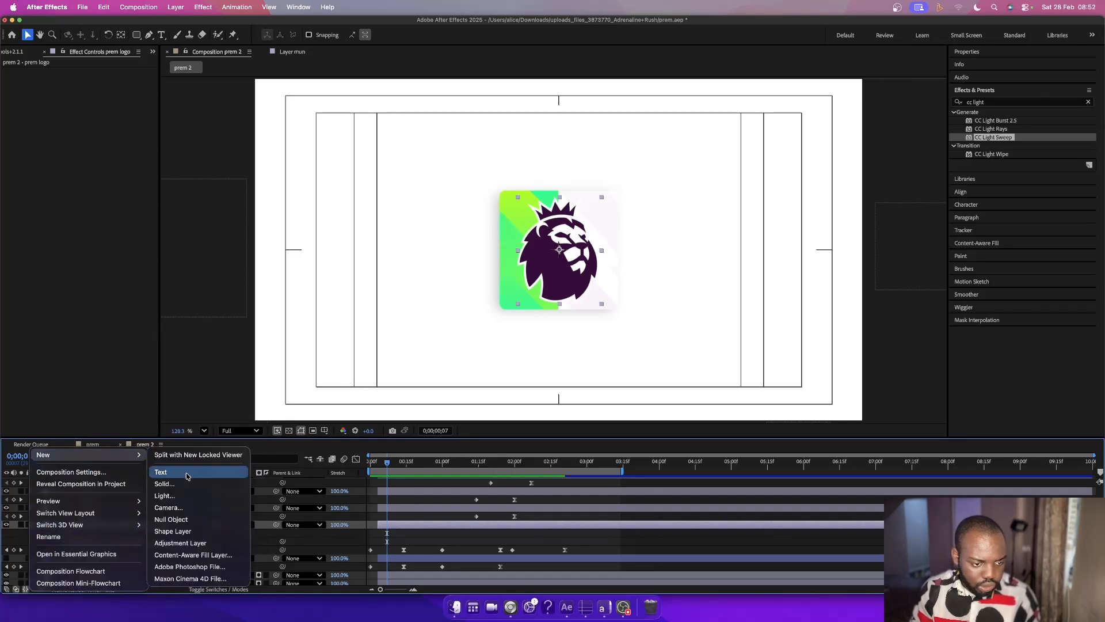
{"action": "left_click", "coordinate": [172, 543]}
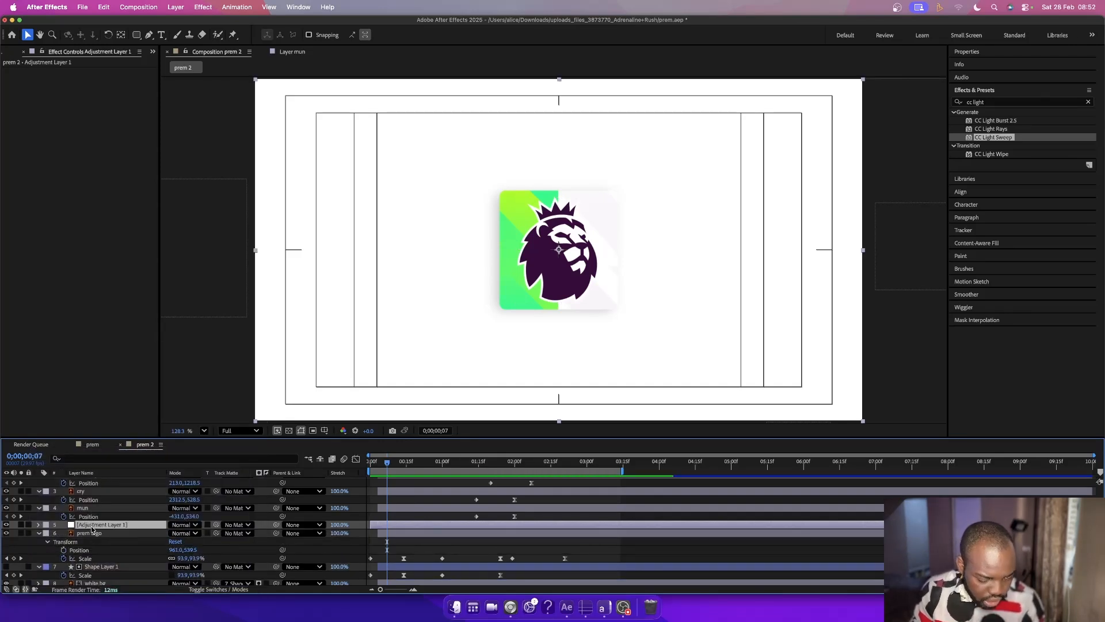
{"action": "left_click_drag", "start_coordinate": [993, 138], "coordinate": [116, 526]}
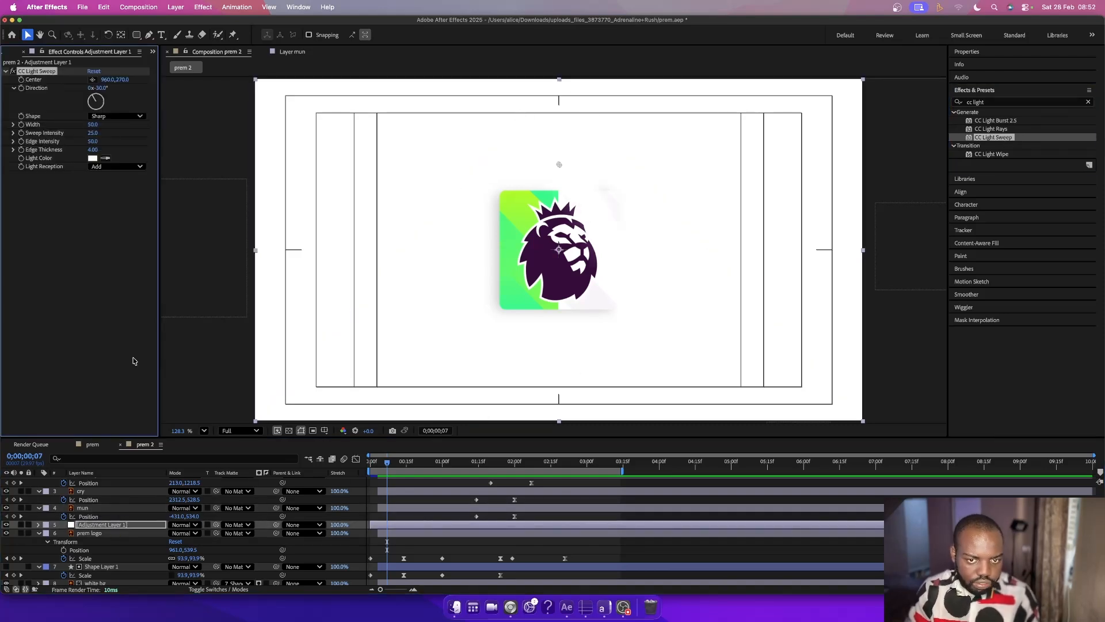
- Set the light sweep's shape to Smooth, center X to 750, sweep intensity to 61, edge intensity to 116 and edge thickness to 0
{"action": "left_click", "coordinate": [113, 117]}
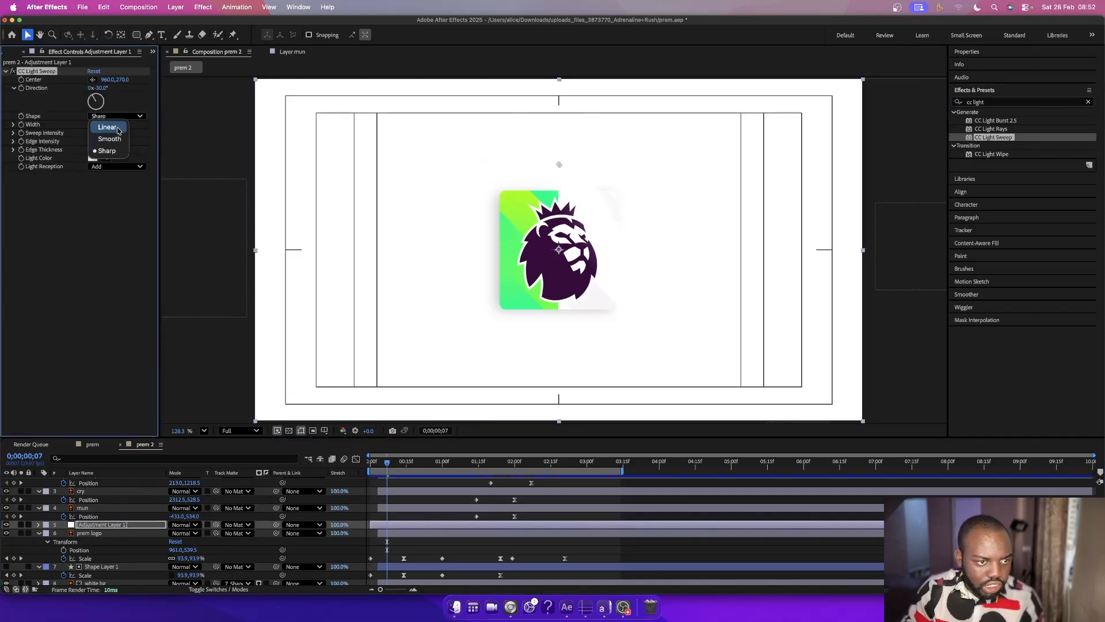
{"action": "left_click", "coordinate": [113, 144]}
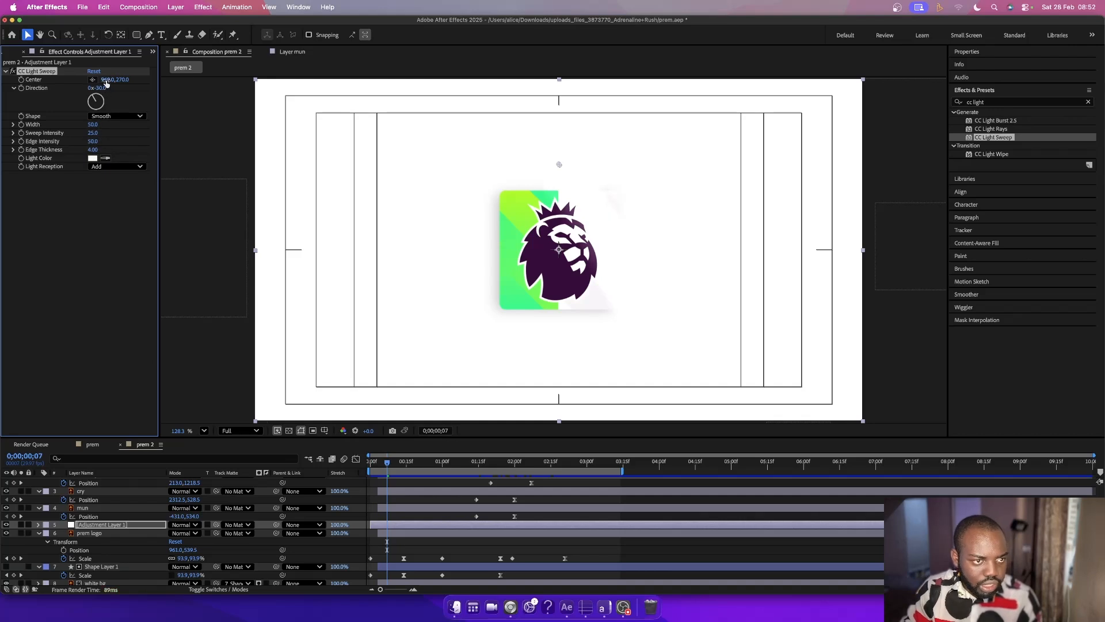
{"action": "left_click_drag", "start_coordinate": [90, 83], "coordinate": [37, 116]}
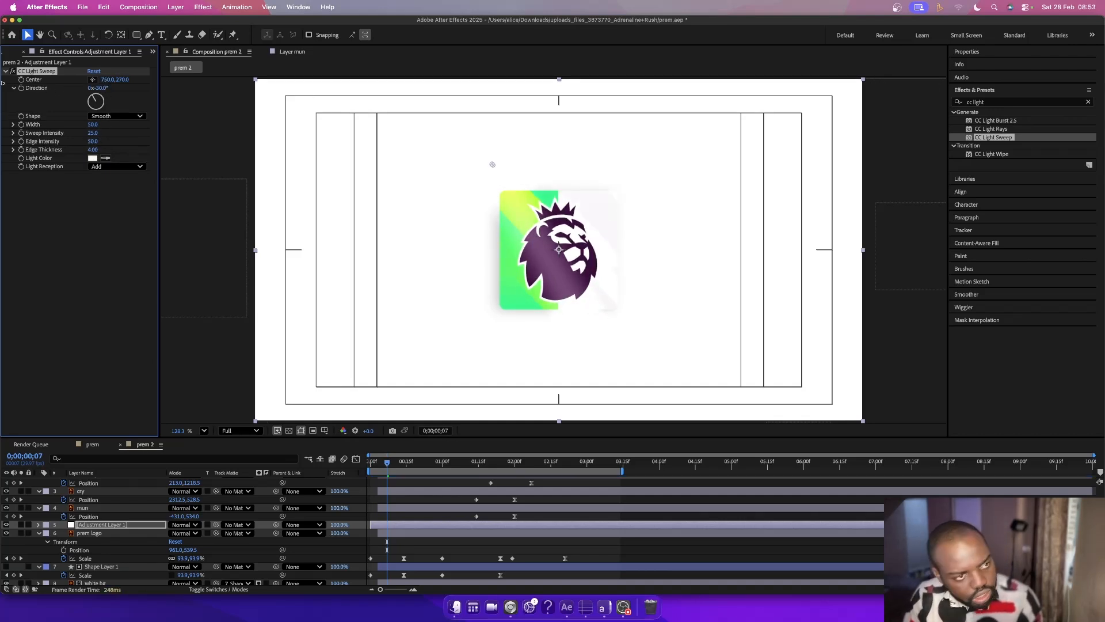
{"action": "mouse_move", "coordinate": [92, 136]}
{"action": "left_mouse_down"}
{"action": "mouse_move", "coordinate": [118, 133]}
{"action": "mouse_move", "coordinate": [109, 133]}
{"action": "left_mouse_up"}
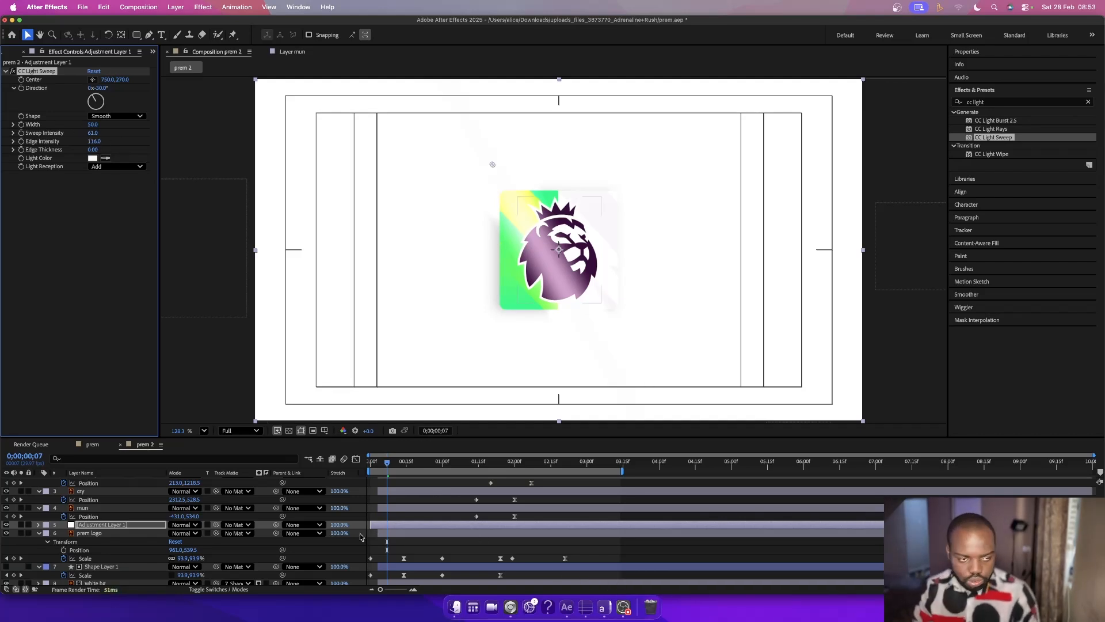
- Keyframe the light sweep's Center at 0;00;00;11 with a horizontal value of 1346, placing the light beyond the logo
{"action": "left_click", "coordinate": [21, 80]}
{"action": "key", "text": "u"}
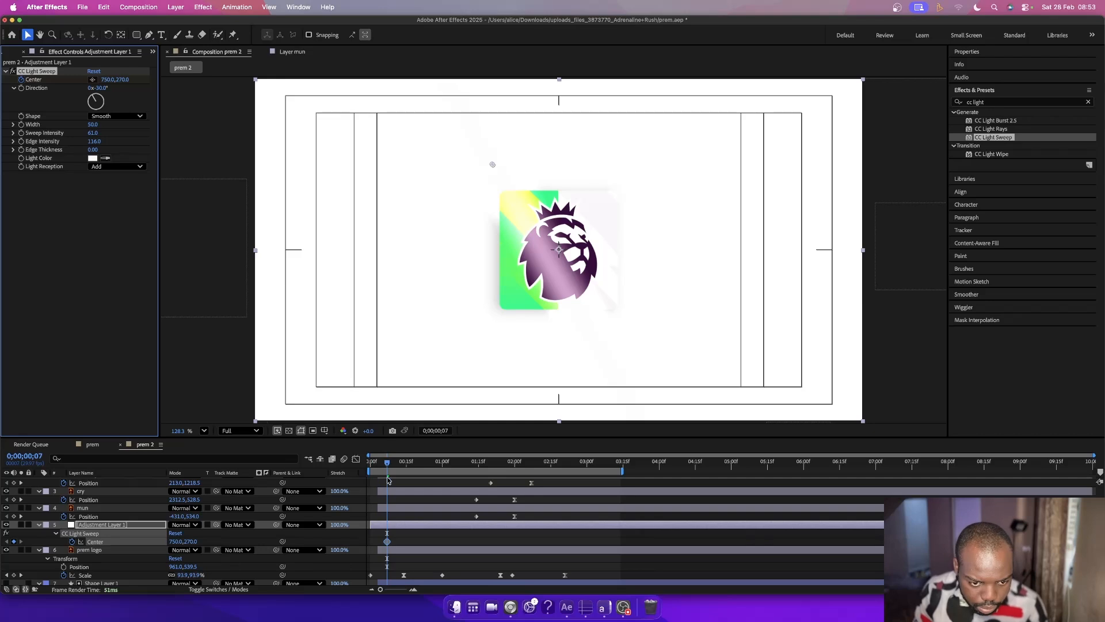
{"action": "left_click_drag", "start_coordinate": [388, 469], "coordinate": [398, 471]}
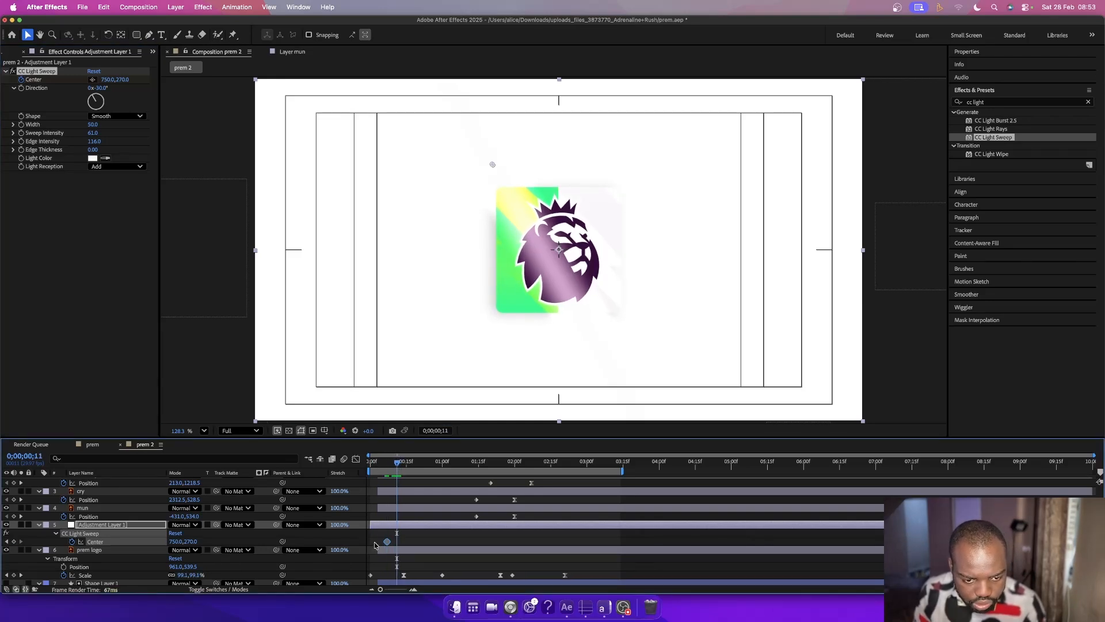
{"action": "left_click_drag", "start_coordinate": [386, 542], "coordinate": [397, 547]}
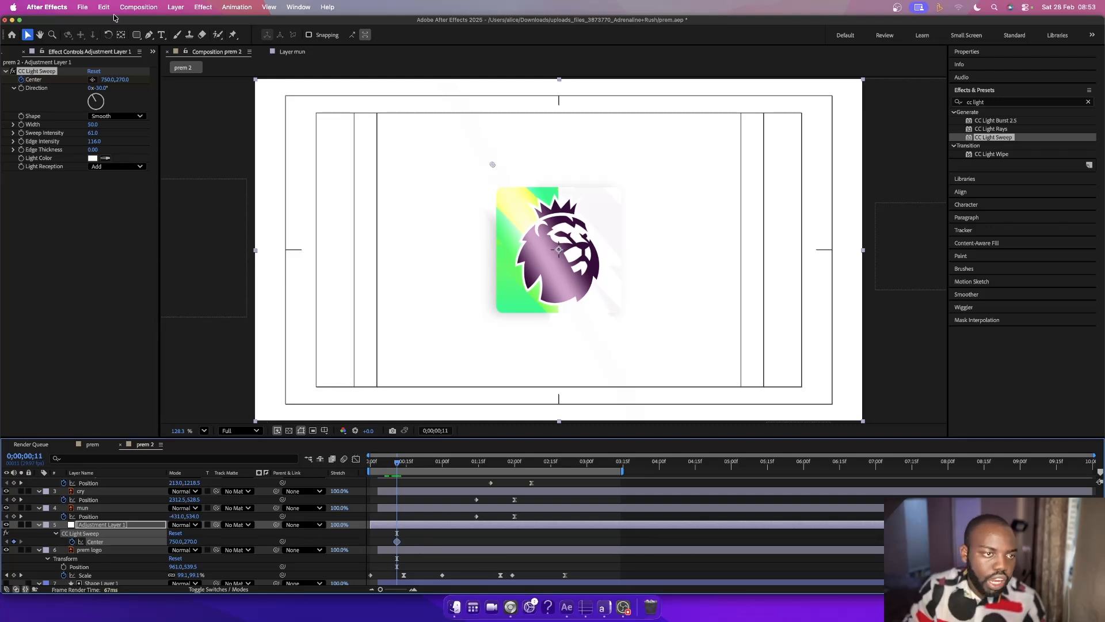
{"action": "left_click_drag", "start_coordinate": [108, 83], "coordinate": [388, 65]}
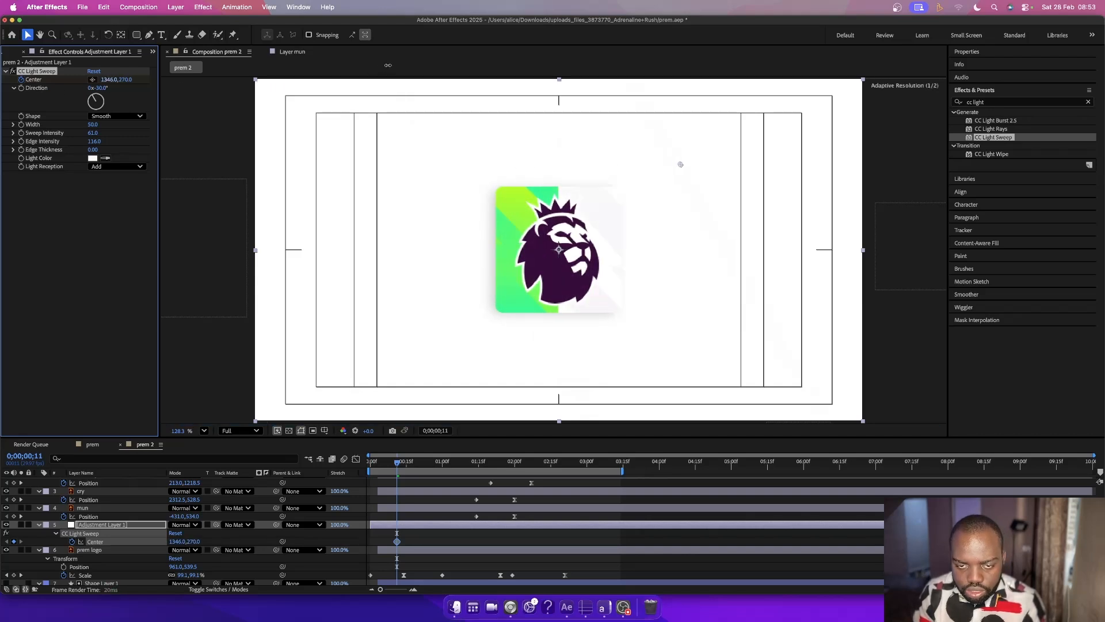
- Add a second Center keyframe at 0;00;00;29 with a horizontal value of 293 and preview the sweep across the logo
{"action": "left_click", "coordinate": [446, 467]}
{"action": "left_click_drag", "start_coordinate": [446, 464], "coordinate": [440, 466]}
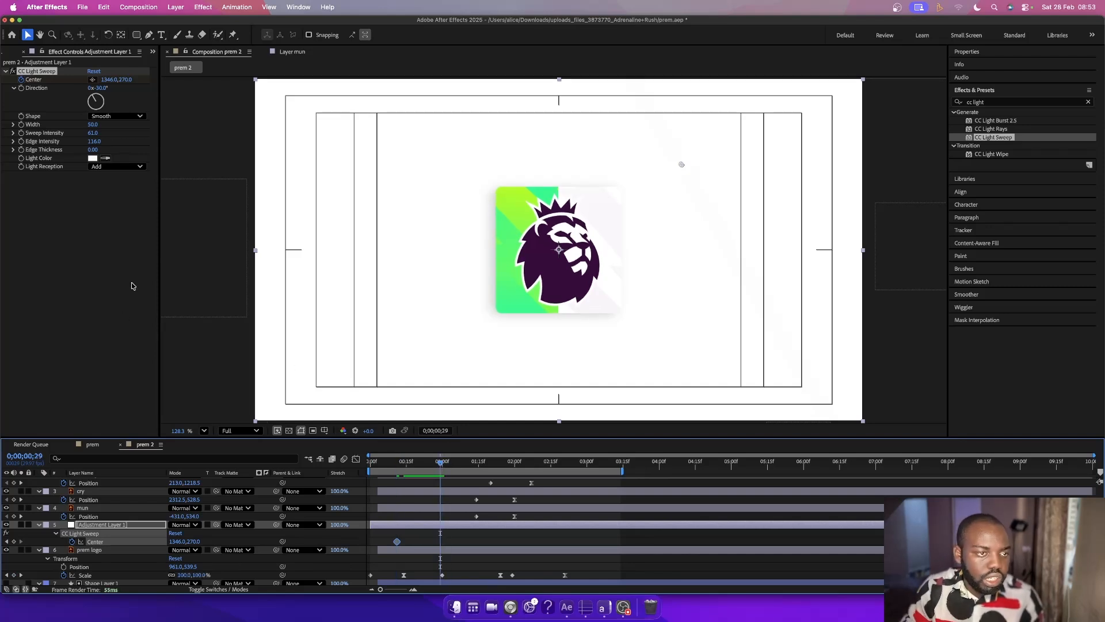
{"action": "left_click_drag", "start_coordinate": [111, 80], "coordinate": [27, 181]}
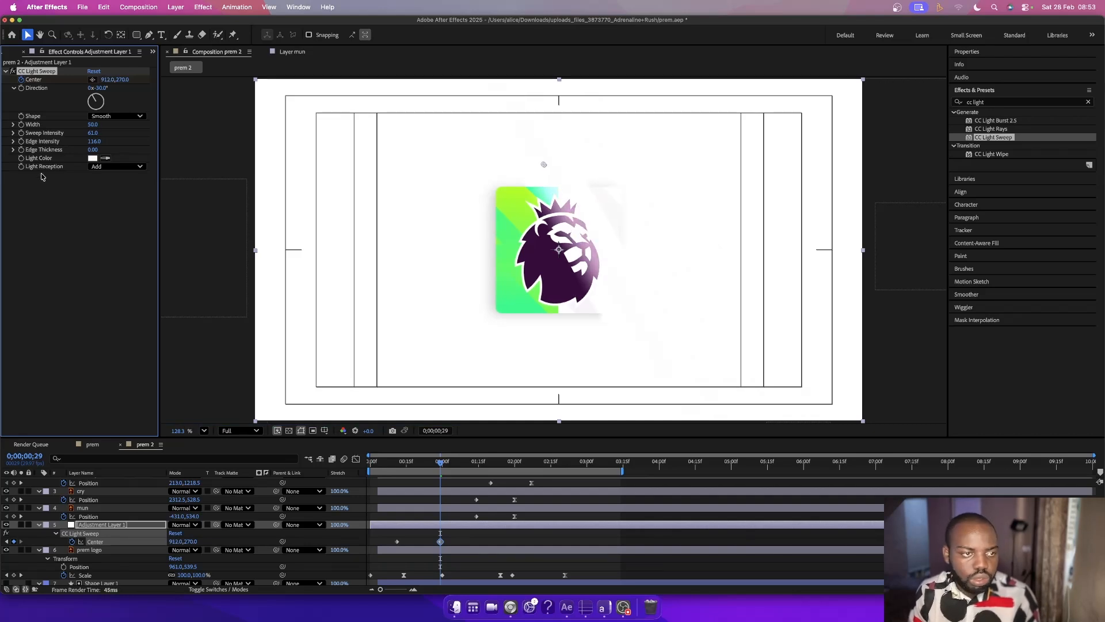
{"action": "left_click_drag", "start_coordinate": [108, 81], "coordinate": [16, 98]}
{"action": "left_click_drag", "start_coordinate": [99, 79], "coordinate": [69, 81]}
{"action": "left_click_drag", "start_coordinate": [427, 466], "coordinate": [371, 466]}
{"action": "key", "text": "space"}
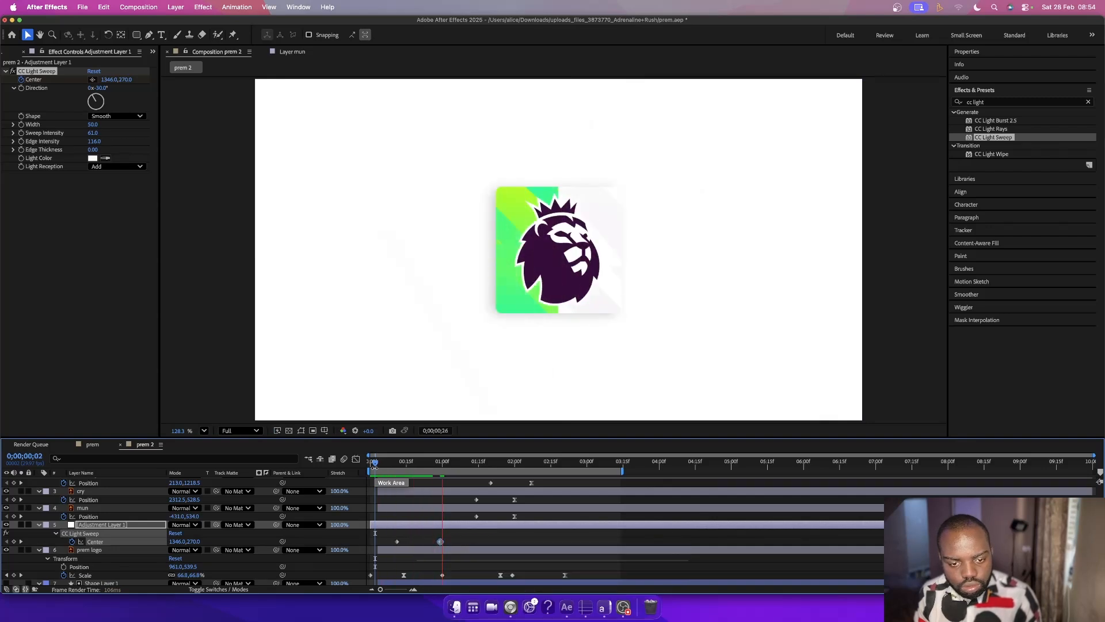
- Split the adjustment layer at 0;00;00;29 and delete the part after the sweep
{"action": "left_click_drag", "start_coordinate": [374, 465], "coordinate": [441, 471]}
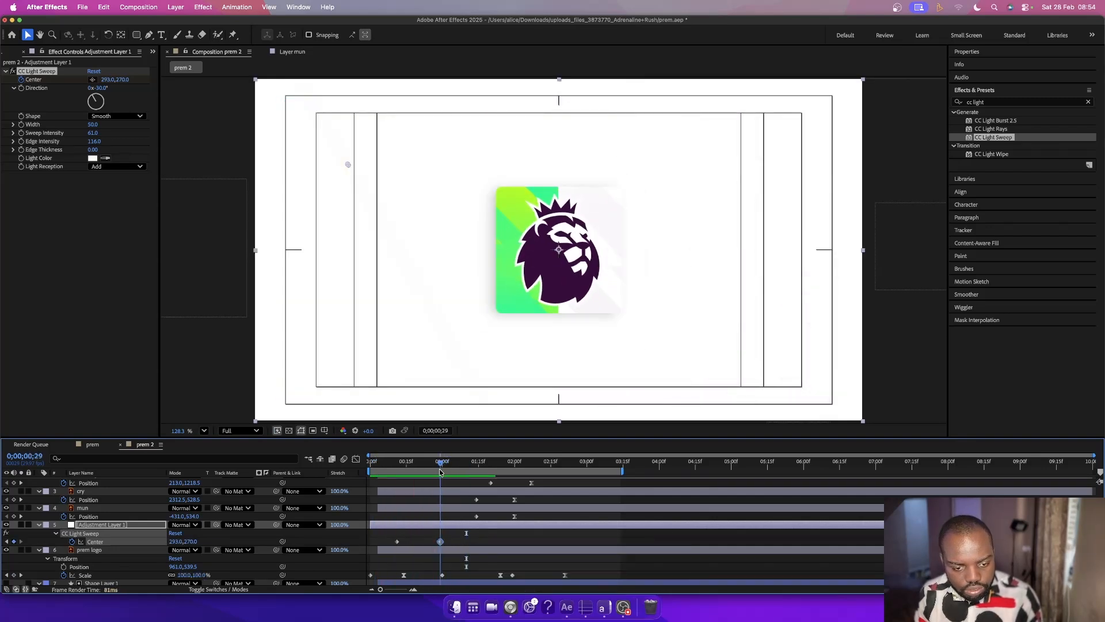
{"action": "left_click", "coordinate": [464, 526]}
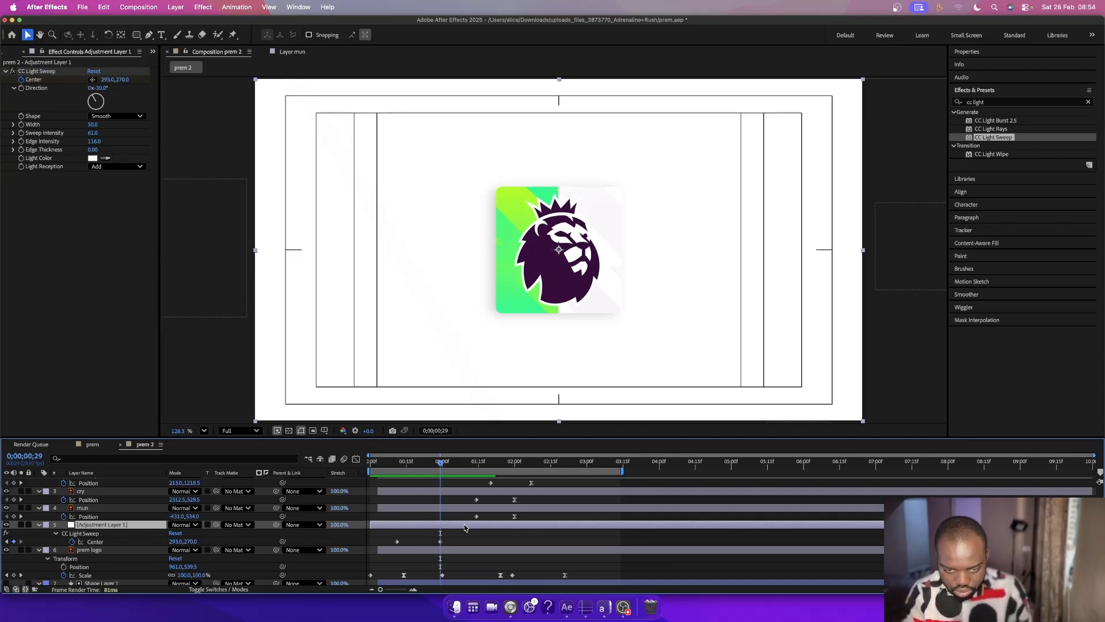
{"action": "key", "text": "super+shift+d"}
{"action": "key", "text": "Delete"}
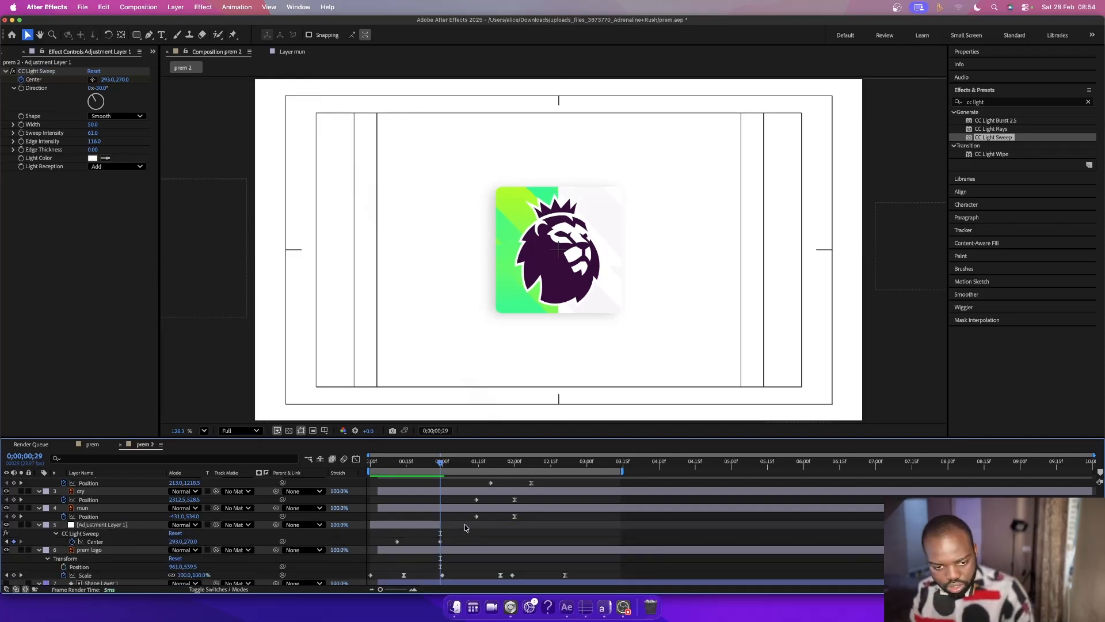
- Preview the animation from 0;00;00;00 to check the light sweep together with the logo and text motion
{"action": "left_click_drag", "start_coordinate": [438, 464], "coordinate": [325, 476]}
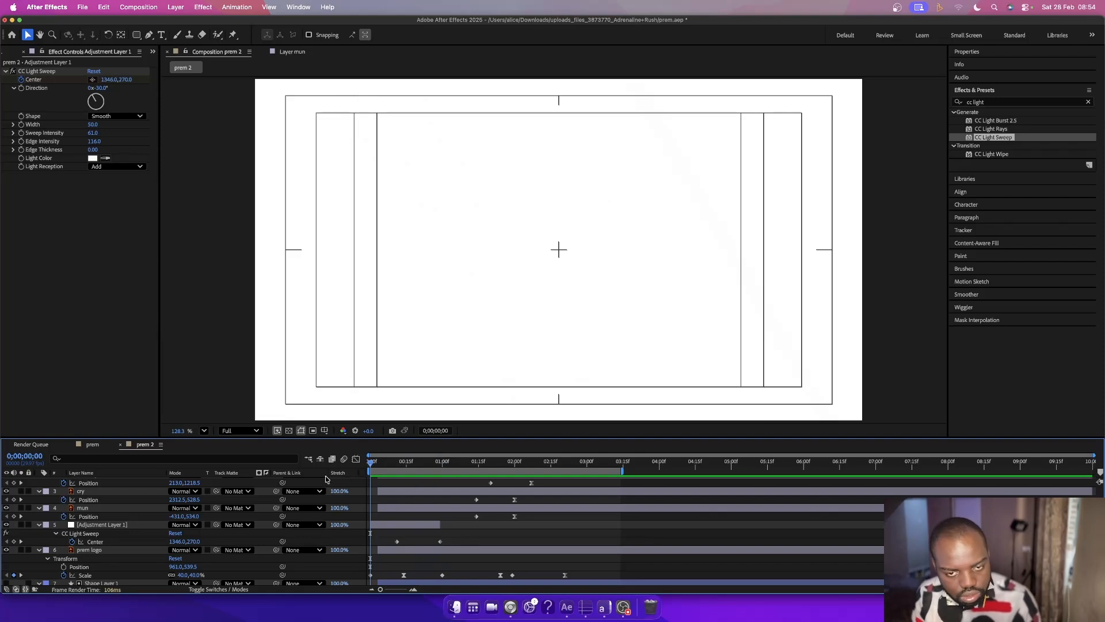
{"action": "key", "text": "space"}
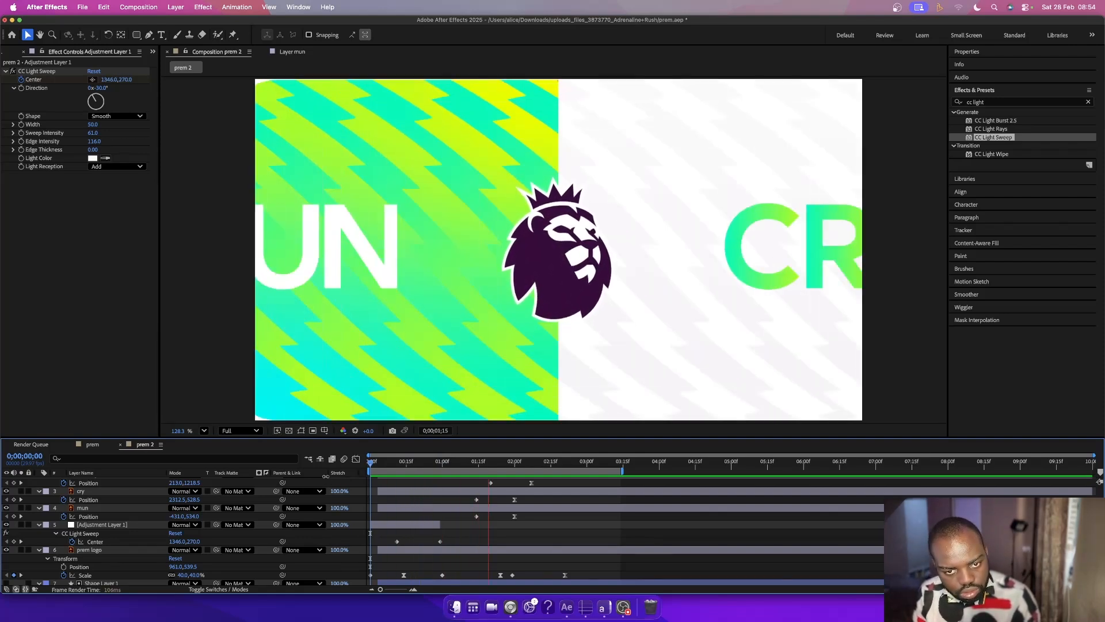
{"action": "key", "text": "space"}
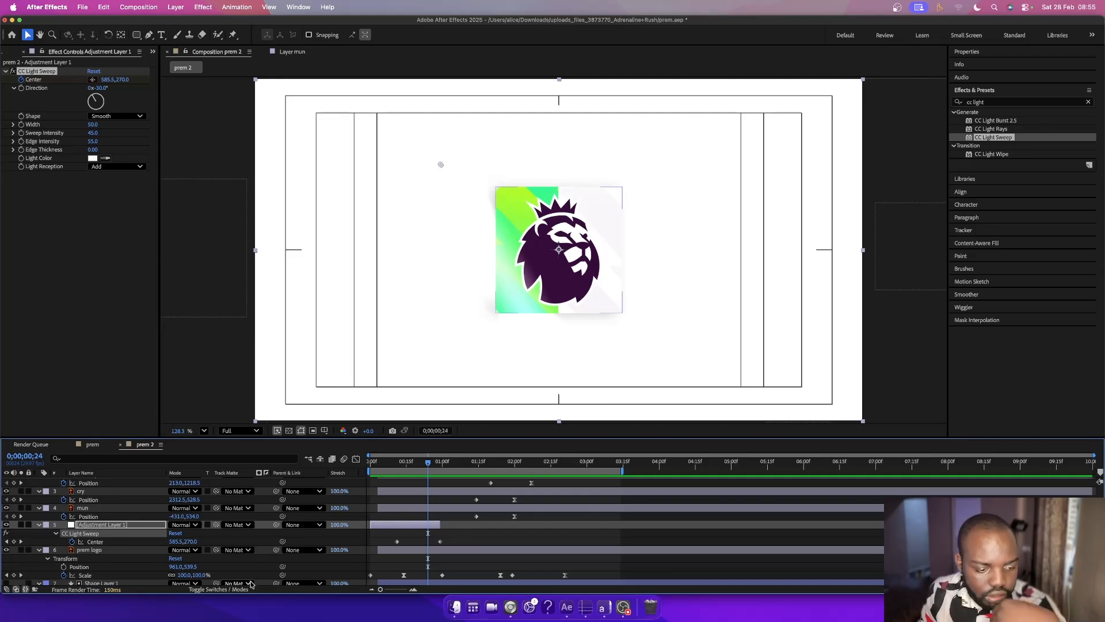
- Keyframe Shape Layer 2's Drop Shadow direction at 249° on its second Scale keyframe and turn it to 181° at 0;00;00;29
{"action": "scroll", "coordinate": [161, 555], "scroll_direction": "down", "scroll_amount": 5}
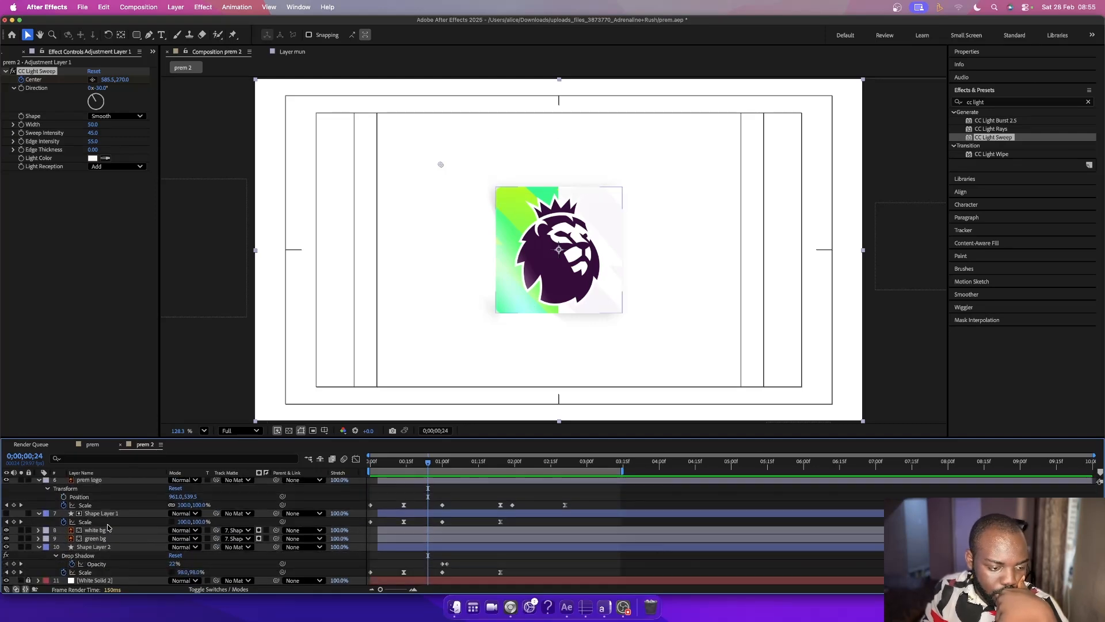
{"action": "left_click", "coordinate": [102, 547]}
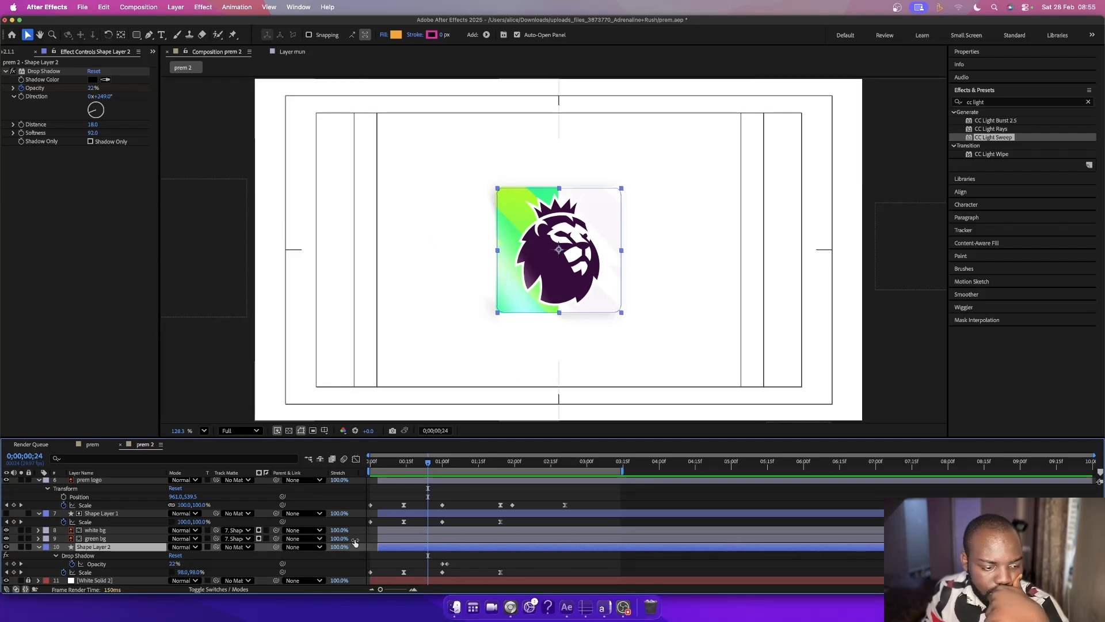
{"action": "left_click", "coordinate": [21, 96]}
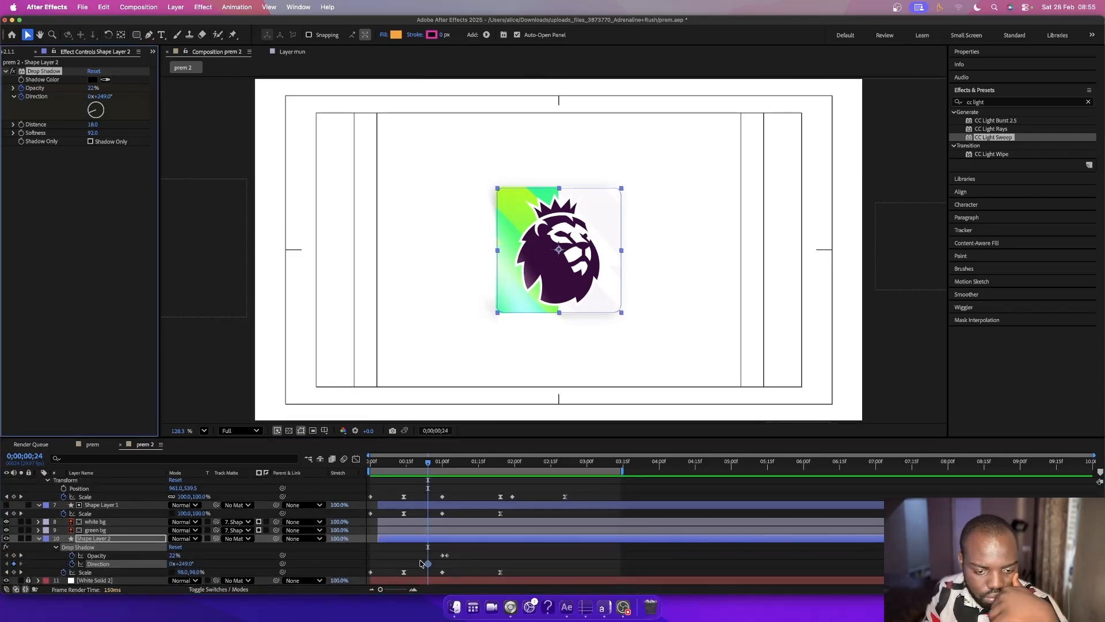
{"action": "left_click", "coordinate": [407, 462]}
{"action": "left_click_drag", "start_coordinate": [407, 468], "coordinate": [403, 467]}
{"action": "left_click_drag", "start_coordinate": [428, 563], "coordinate": [404, 563]}
{"action": "left_click_drag", "start_coordinate": [405, 463], "coordinate": [440, 464]}
{"action": "scroll", "coordinate": [458, 518], "scroll_direction": "up", "scroll_amount": 5}
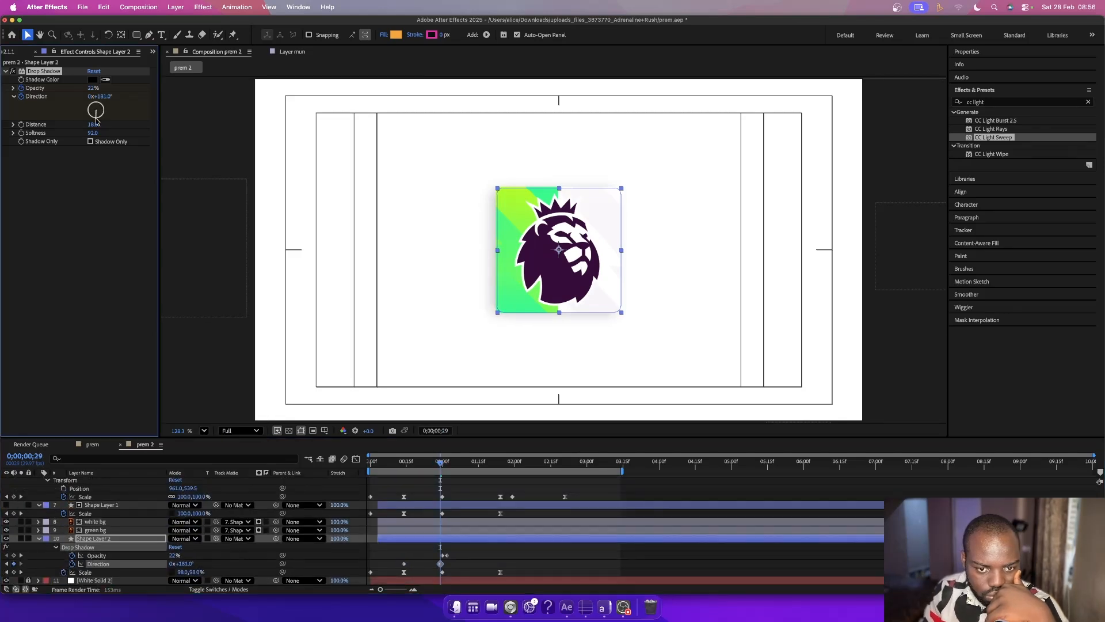